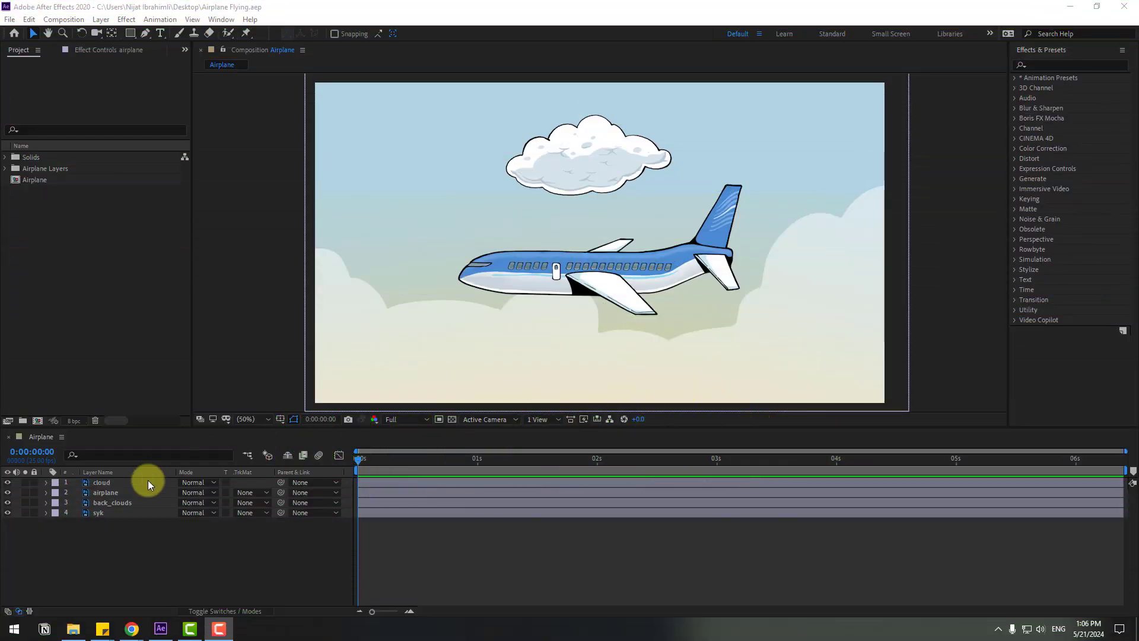
Split the airplane layer's Position into separate X and Y dimensions.
{"action": "left_click", "coordinate": [136, 490]}
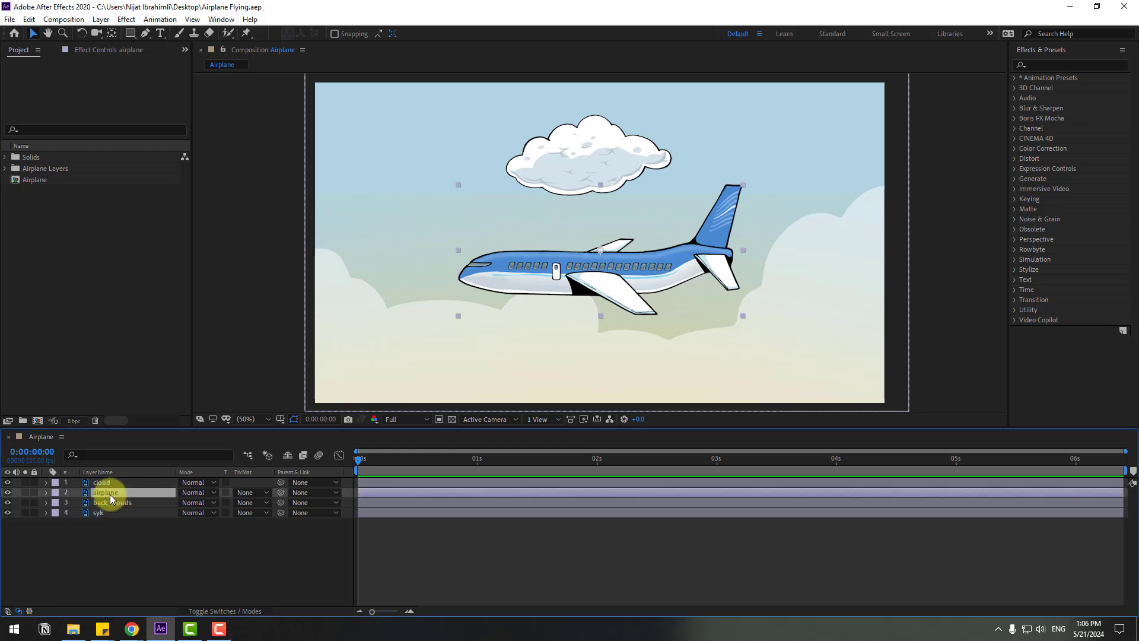
{"action": "key", "text": "p"}
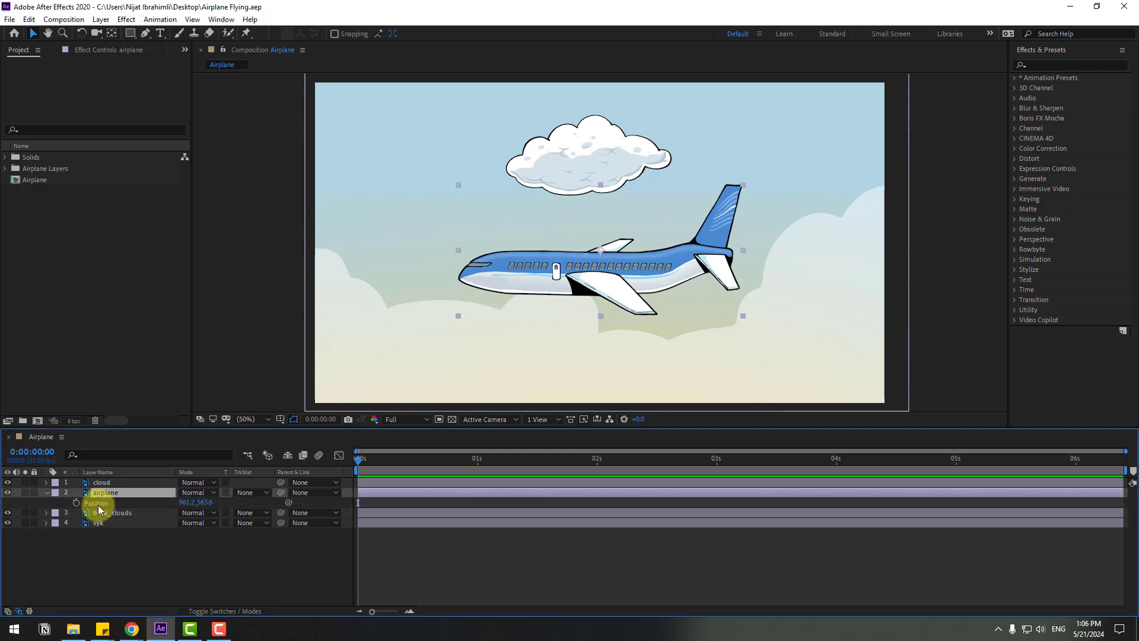
{"action": "right_click", "coordinate": [98, 507]}
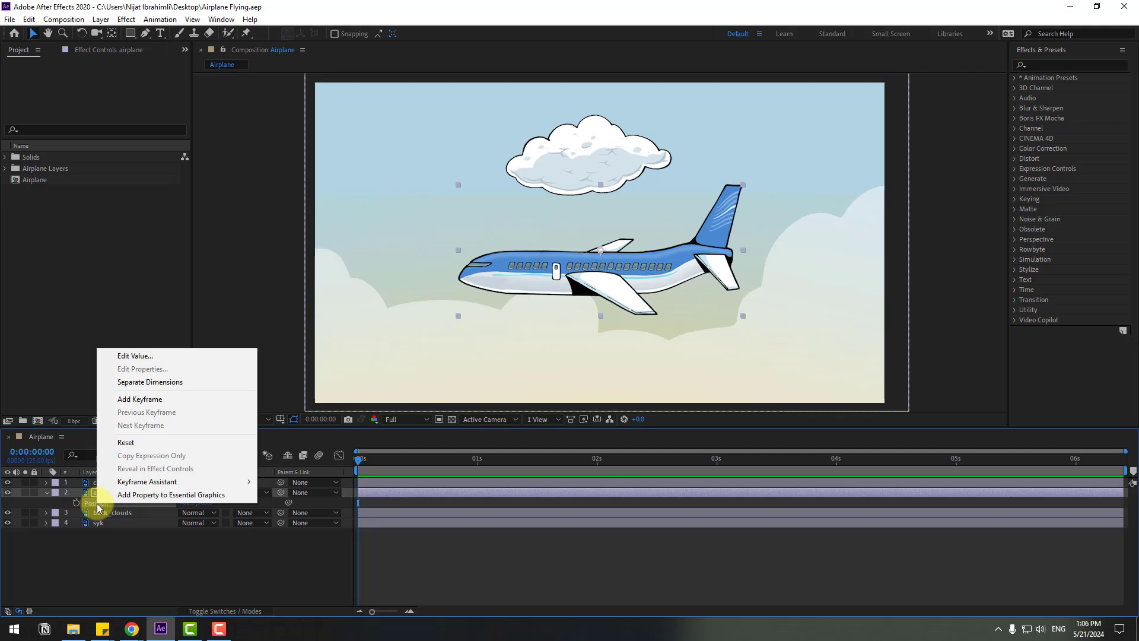
{"action": "left_click", "coordinate": [181, 382]}
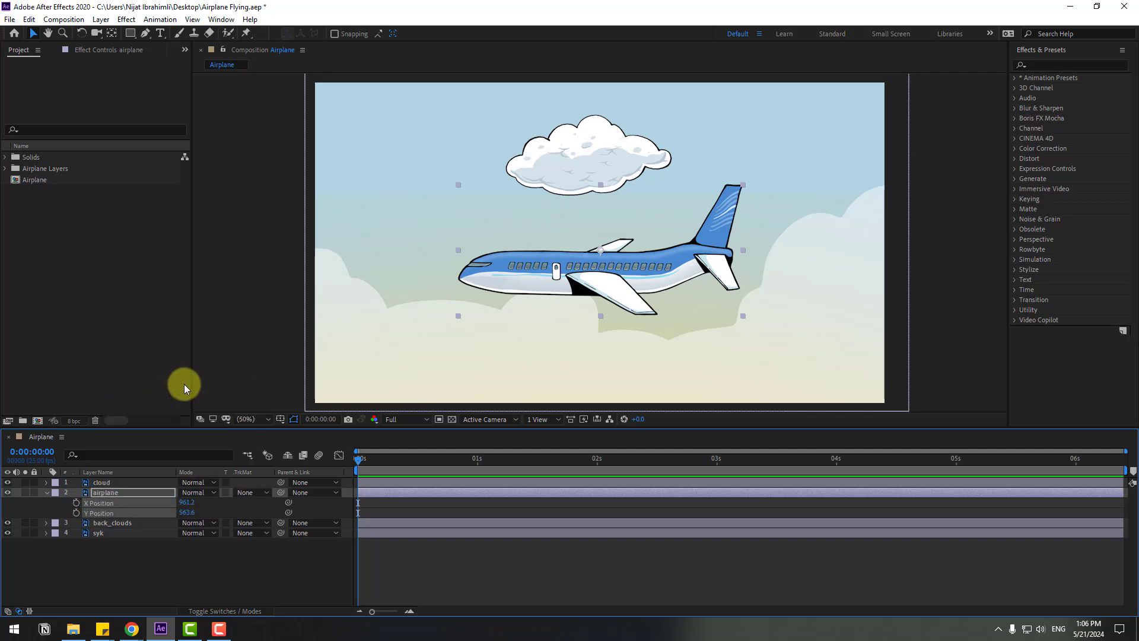
Scrub Y Position to test vertical movement, leaving X 961.2 and Y 563.6.
{"action": "left_click", "coordinate": [134, 563]}
{"action": "left_click", "coordinate": [98, 513]}
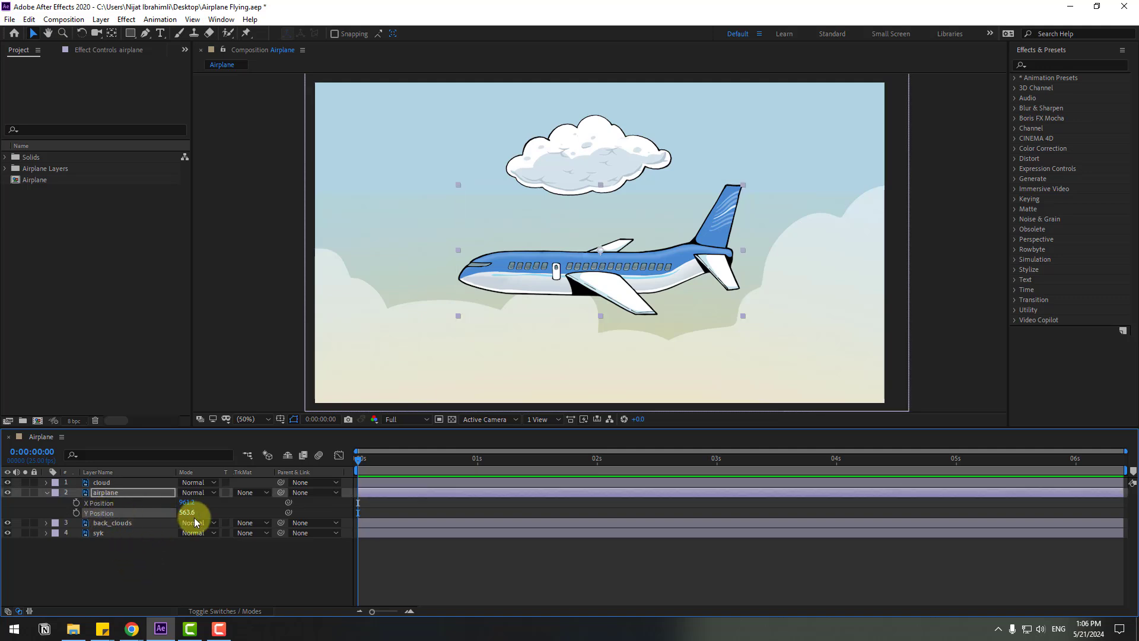
{"action": "left_click_drag", "start_coordinate": [189, 513], "coordinate": [138, 532]}
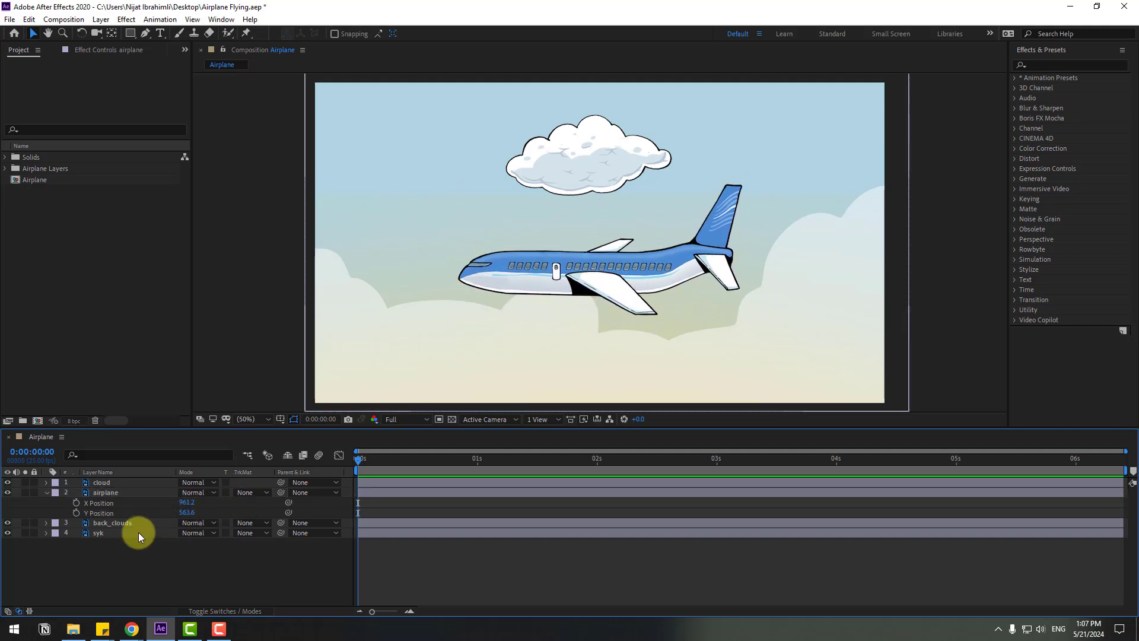
{"action": "left_click", "coordinate": [101, 514]}
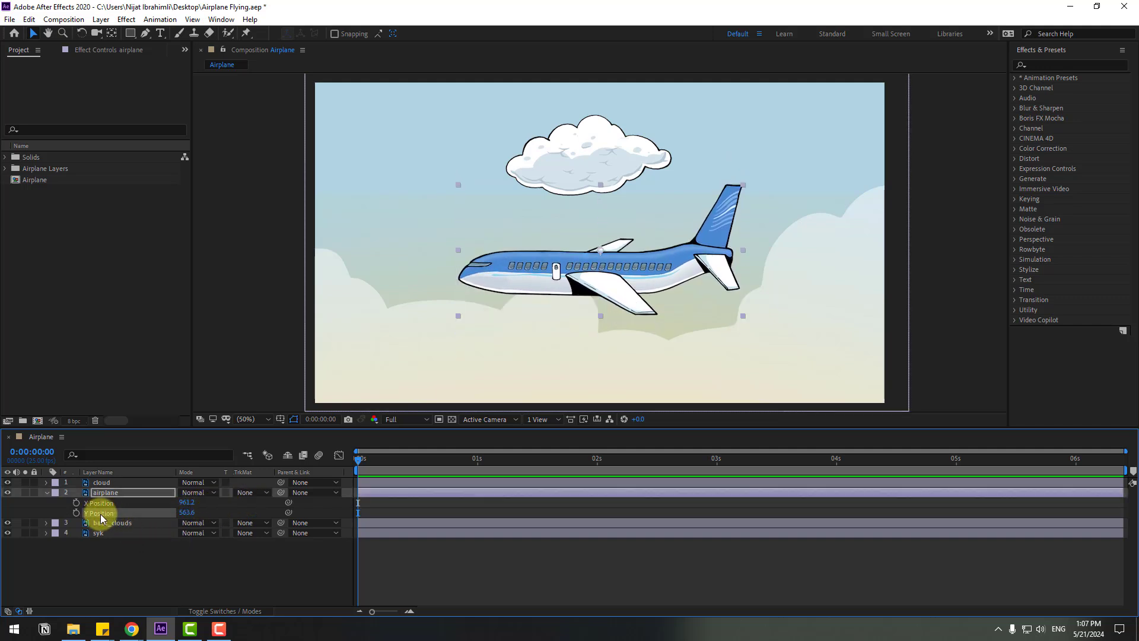
{"action": "key", "text": "alt"}
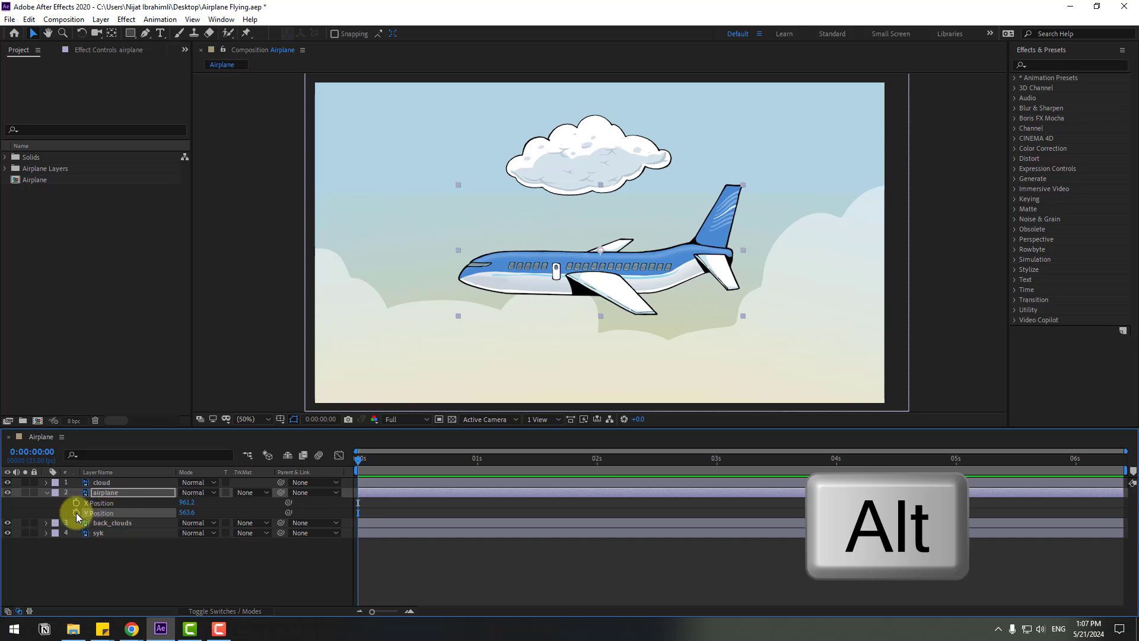
Add a wiggle(1,10) expression to the airplane's Y Position and preview it.
{"action": "left_click", "coordinate": [76, 513], "text": "alt"}
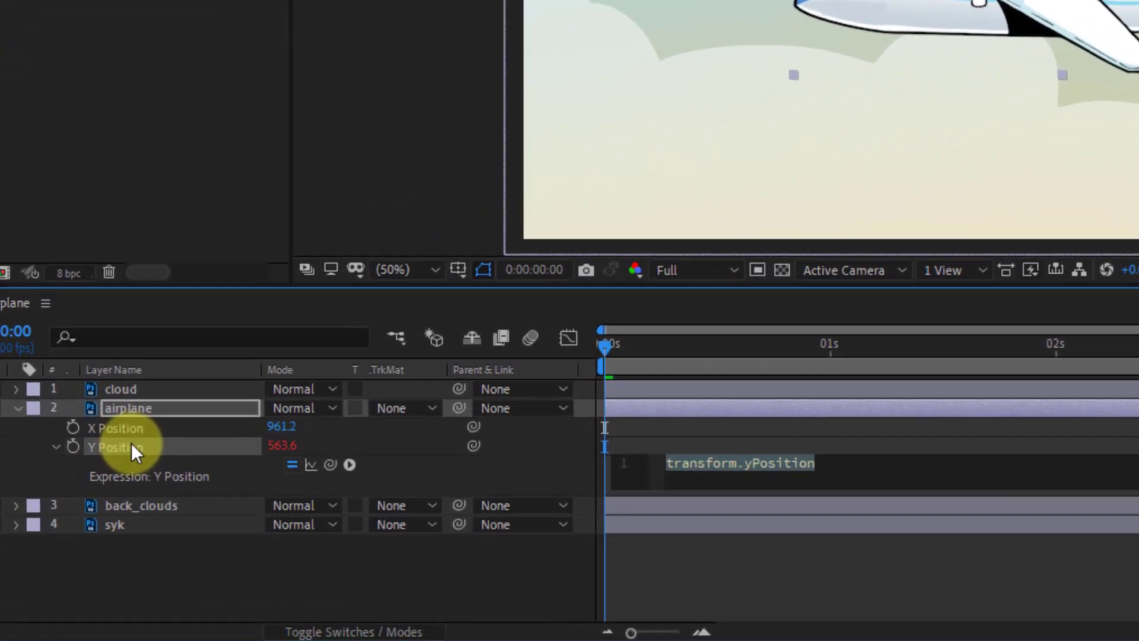
{"action": "type", "text": "wiggle"}
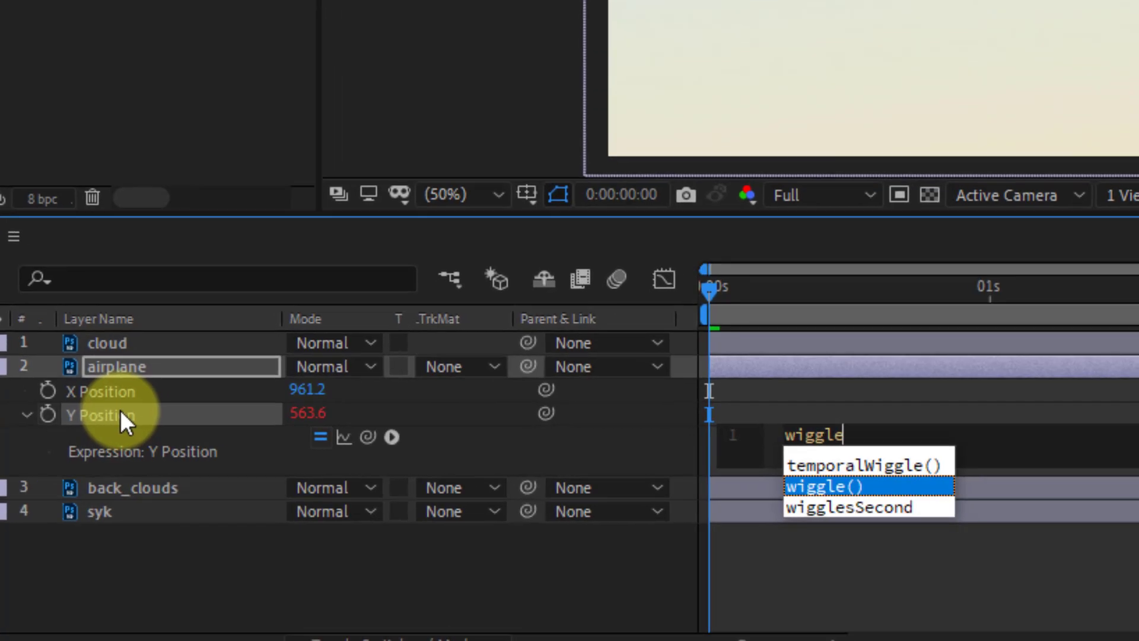
{"action": "key", "text": "Return"}
{"action": "type", "text": "1,10)"}
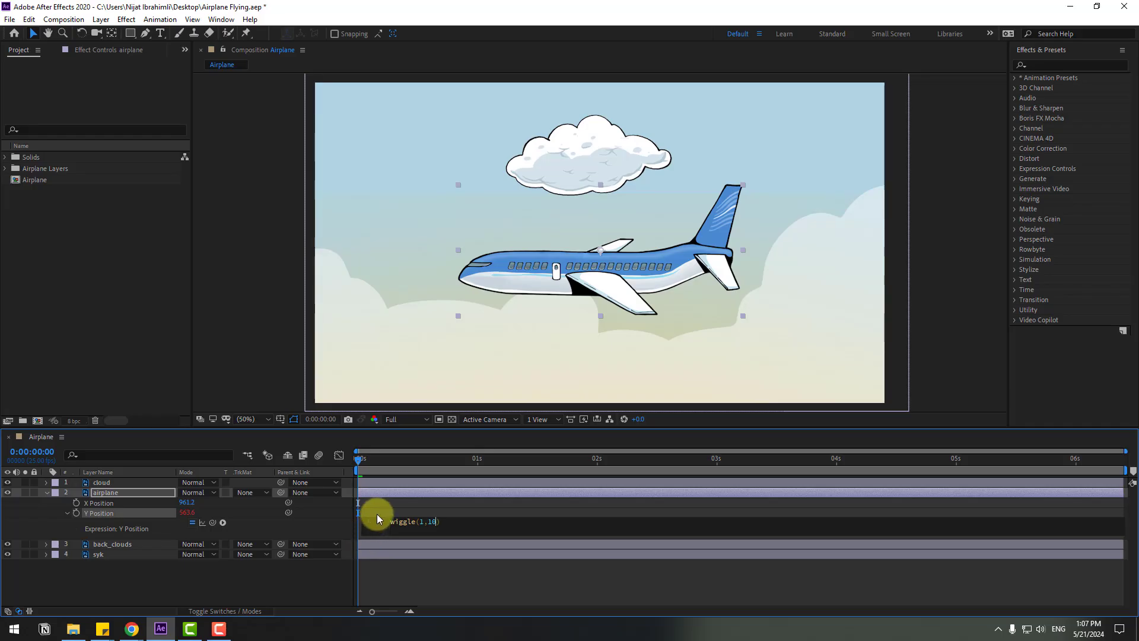
{"action": "left_click", "coordinate": [361, 532]}
{"action": "scroll", "coordinate": [539, 273], "scroll_direction": "up", "scroll_amount": 4}
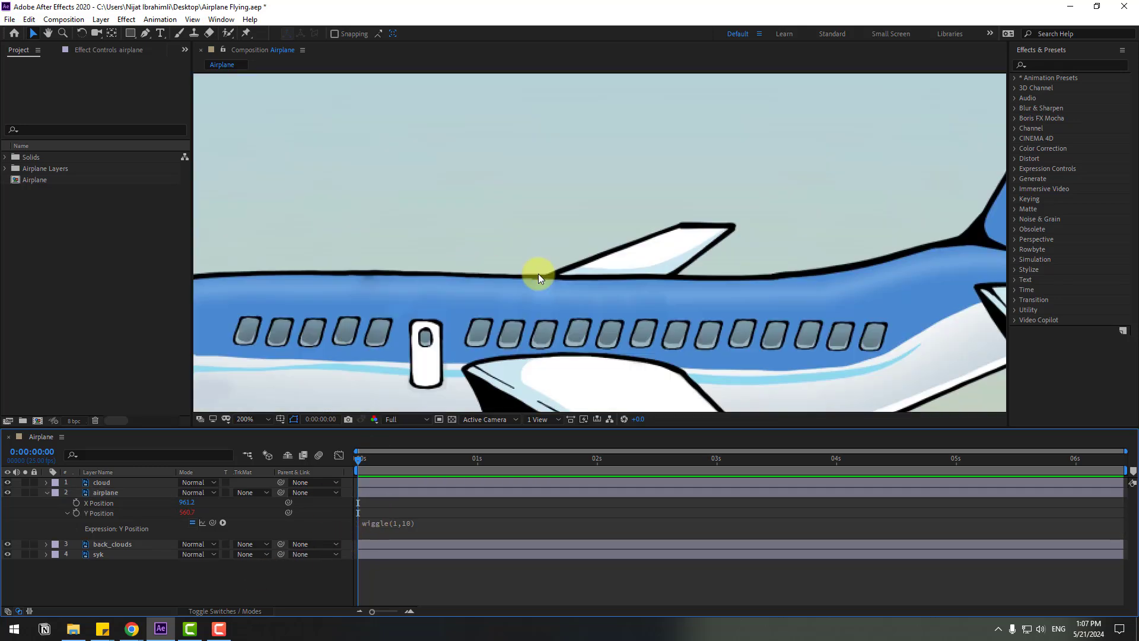
{"action": "scroll", "coordinate": [540, 317], "scroll_direction": "down", "scroll_amount": 2}
{"action": "key", "text": "space"}
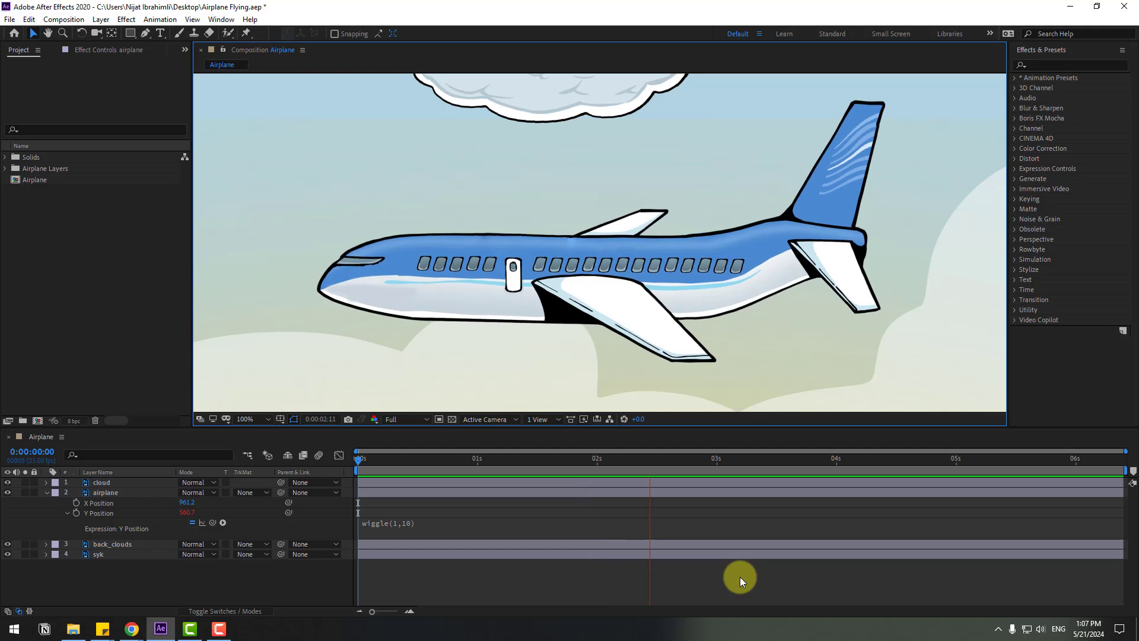
{"action": "left_click", "coordinate": [363, 457]}
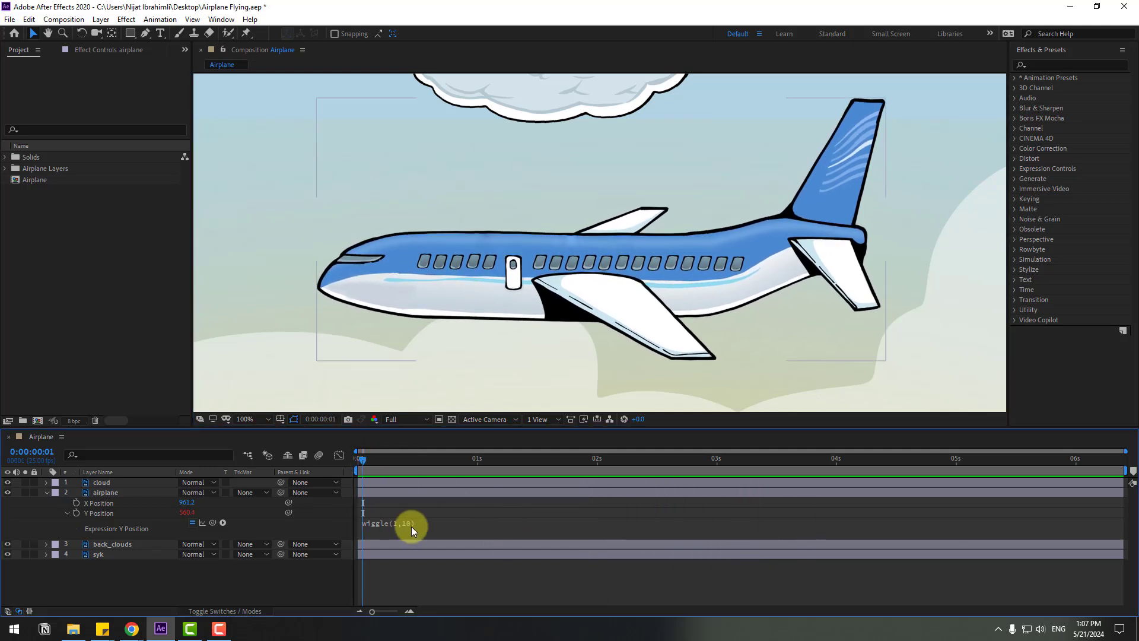
Change the Y Position expression to wiggle(1,12) and preview the stronger jitter.
{"action": "left_click", "coordinate": [413, 527]}
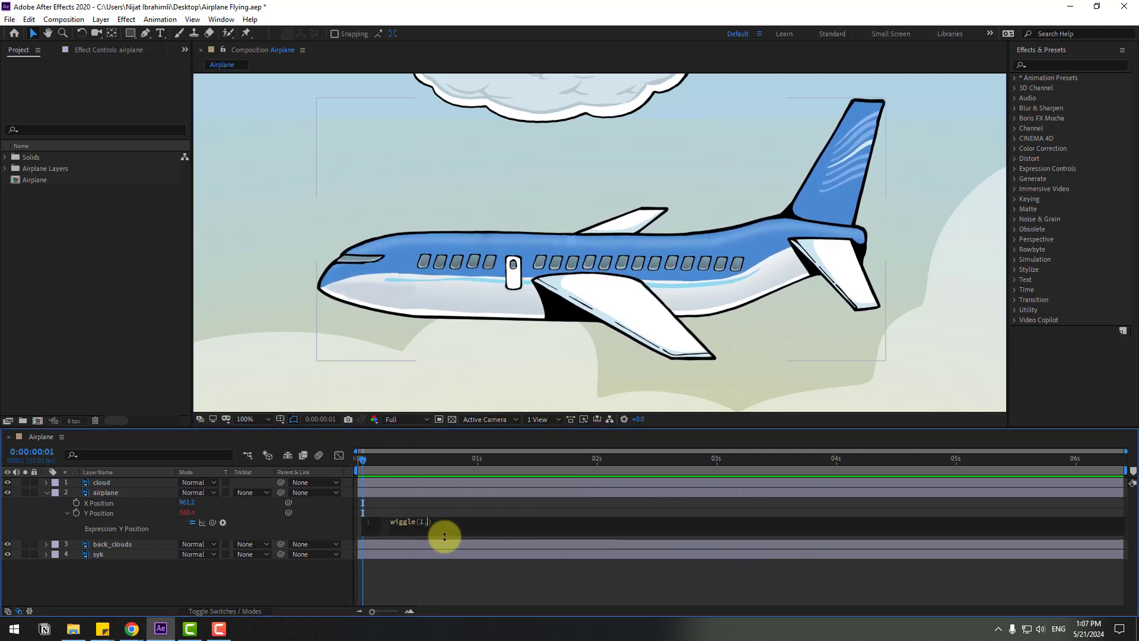
{"action": "type", "text": "12"}
{"action": "left_click", "coordinate": [448, 529]}
{"action": "key", "text": "space"}
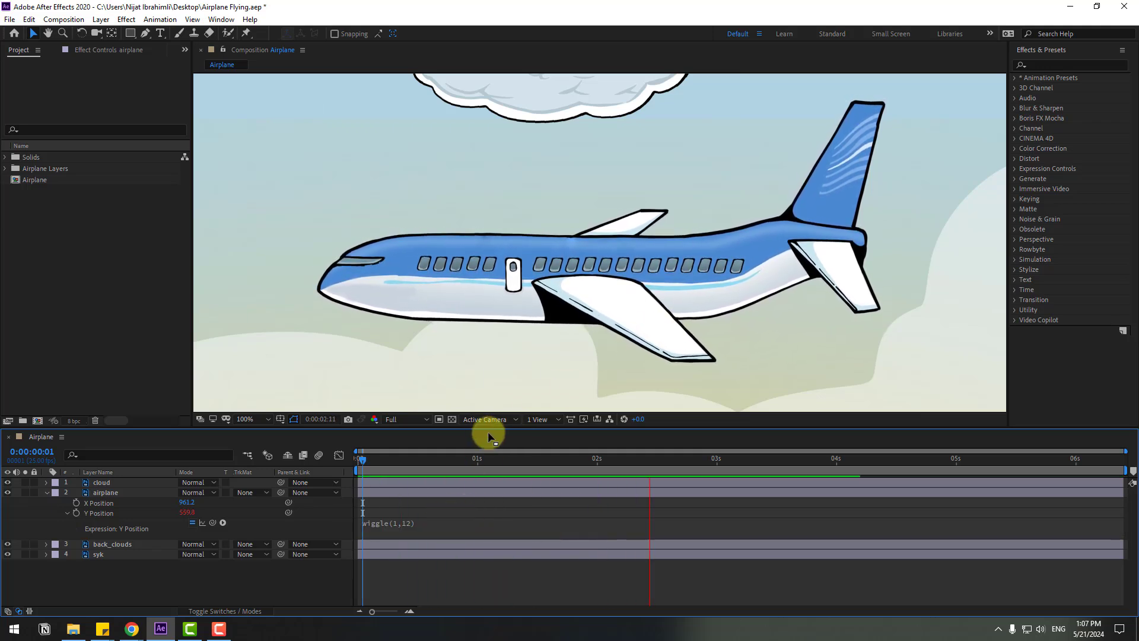
{"action": "left_click", "coordinate": [100, 514]}
Give X Position a wiggle(1,6) expression, preview, and collapse the airplane layer.
{"action": "left_click", "coordinate": [98, 504]}
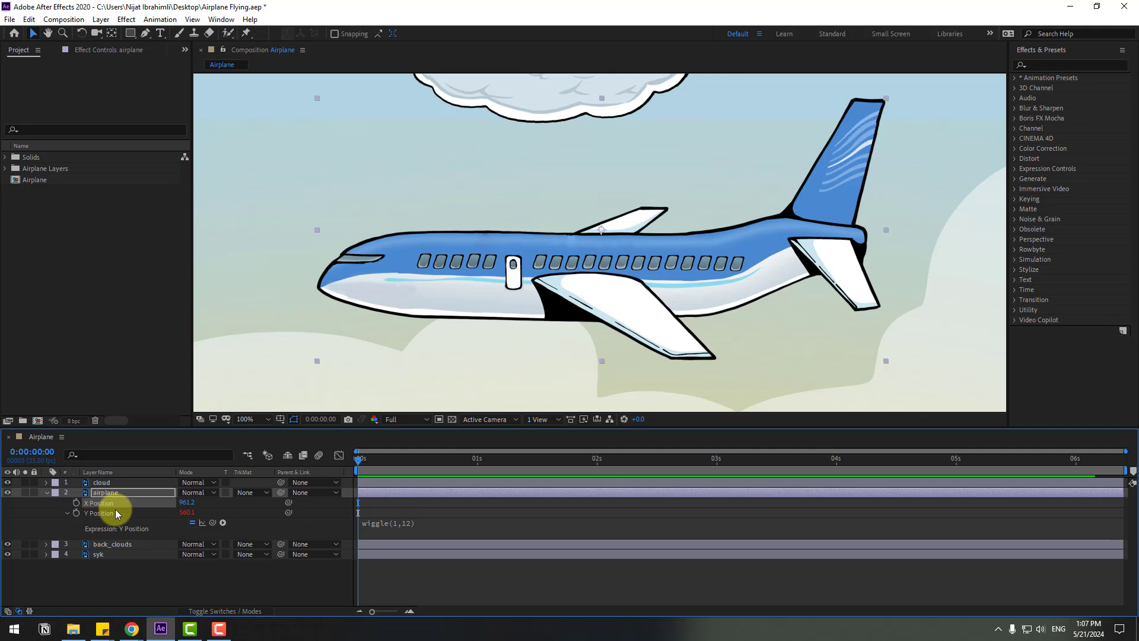
{"action": "left_click", "coordinate": [76, 503], "text": "alt"}
{"action": "type", "text": "wiggle"}
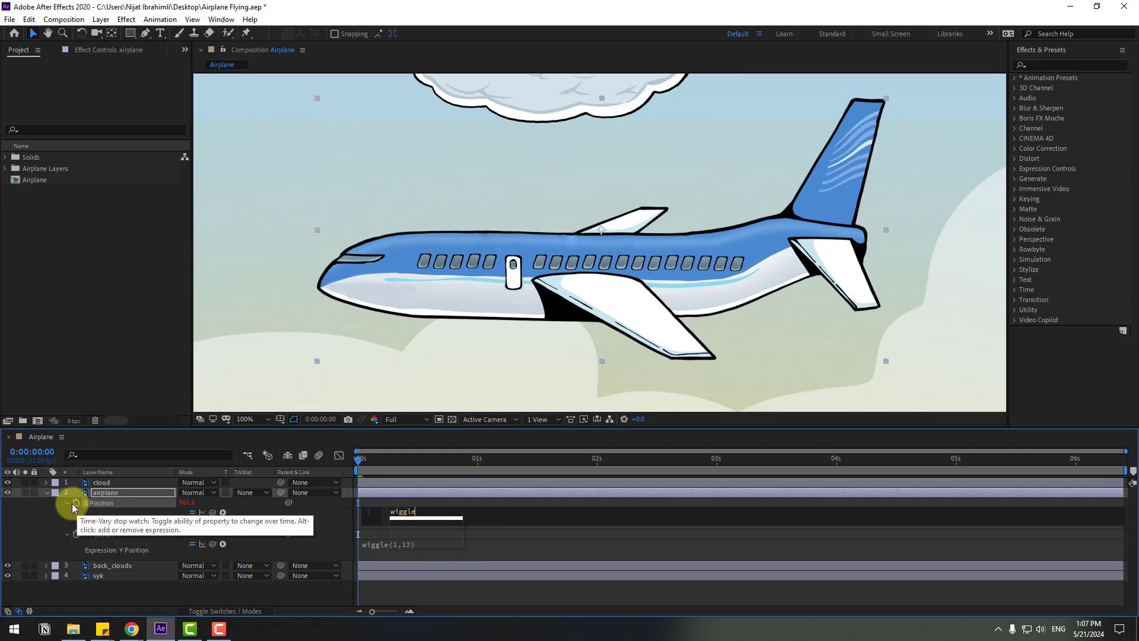
{"action": "type", "text": "(1,6"}
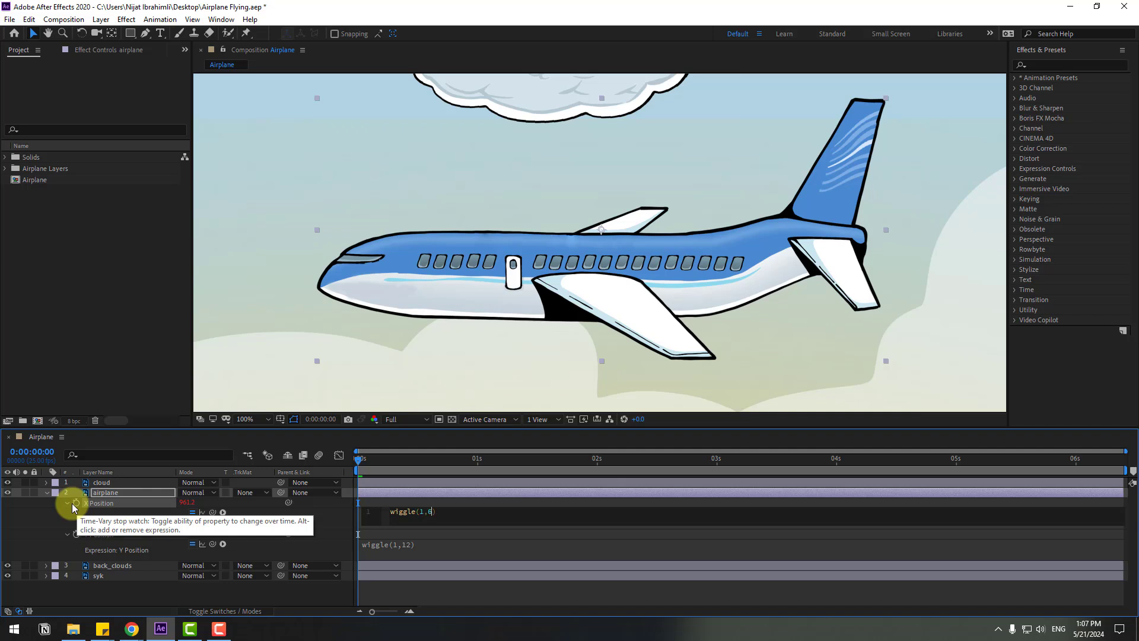
{"action": "left_click", "coordinate": [368, 504]}
{"action": "key", "text": "space"}
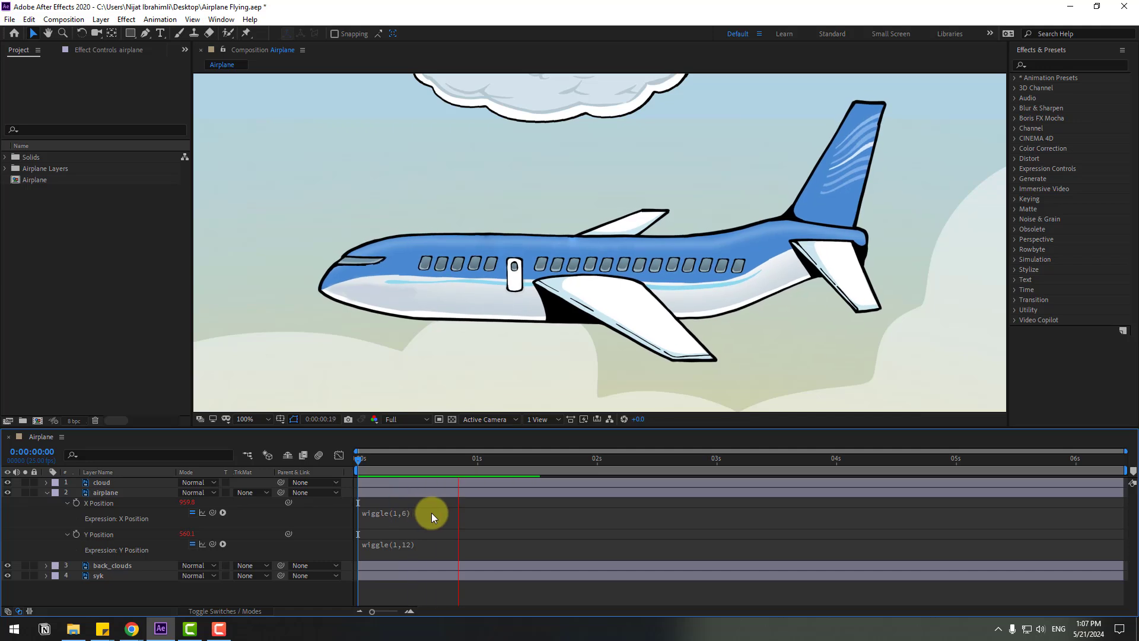
{"action": "scroll", "coordinate": [522, 363], "scroll_direction": "down", "scroll_amount": 2}
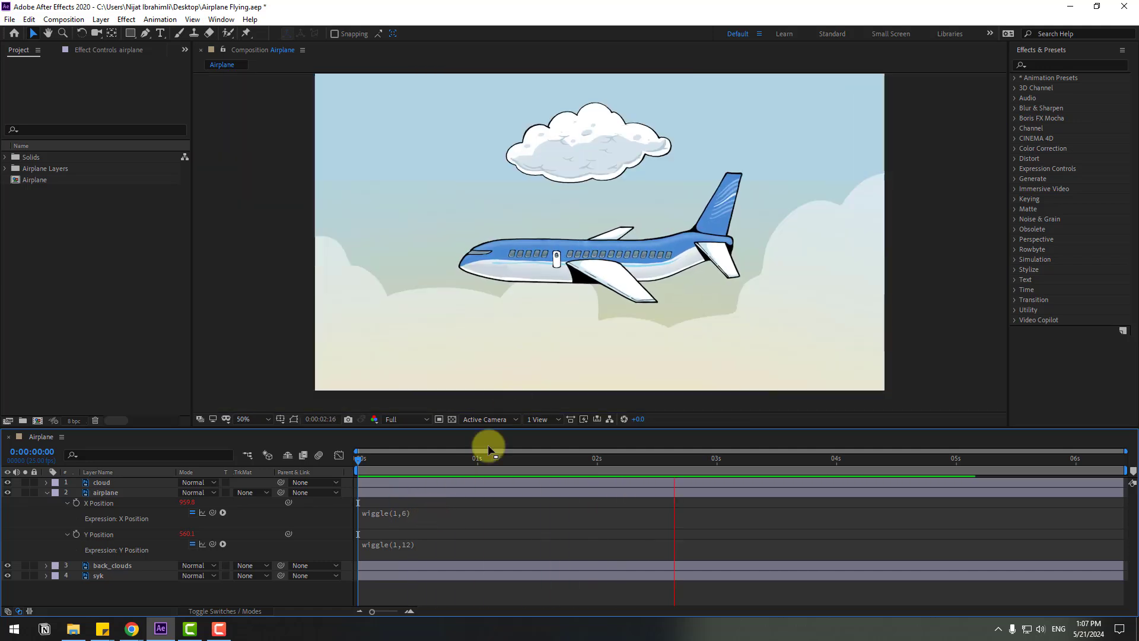
{"action": "key", "text": "space"}
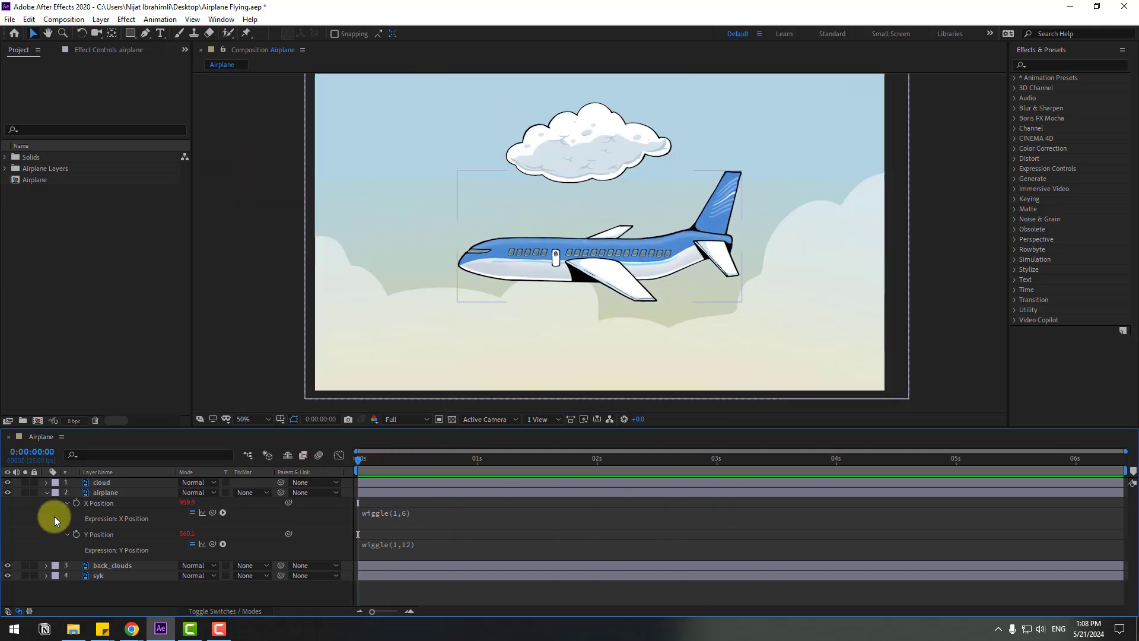
{"action": "left_click", "coordinate": [47, 492]}
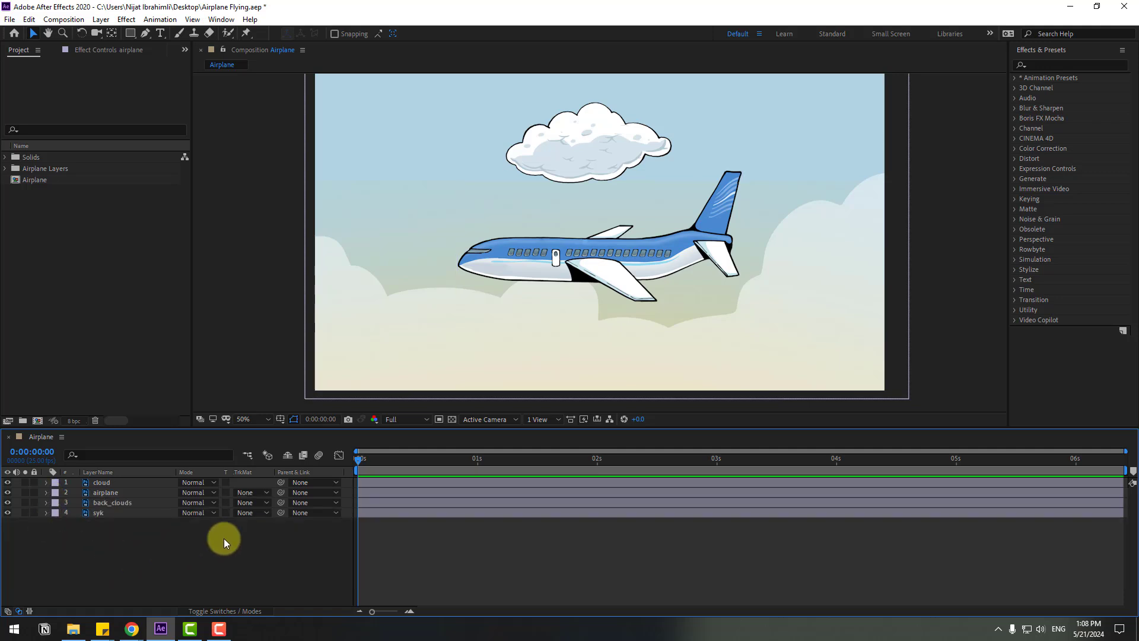
Make the syk background layer visible again and lock it.
{"action": "left_click", "coordinate": [104, 513]}
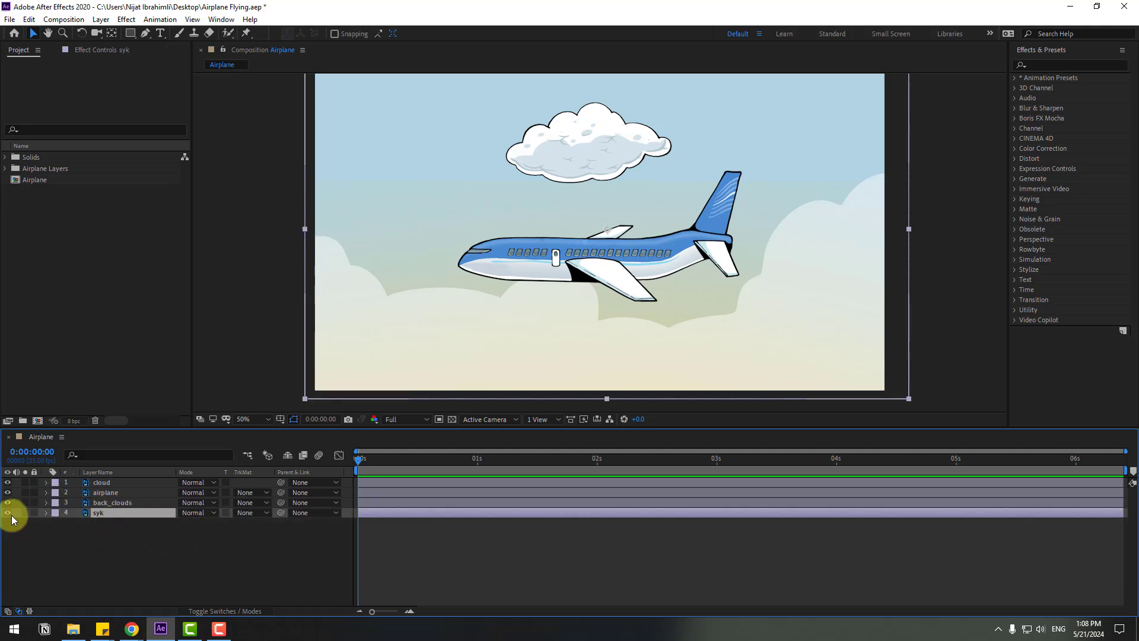
{"action": "left_click", "coordinate": [7, 512]}
{"action": "left_click", "coordinate": [34, 513]}
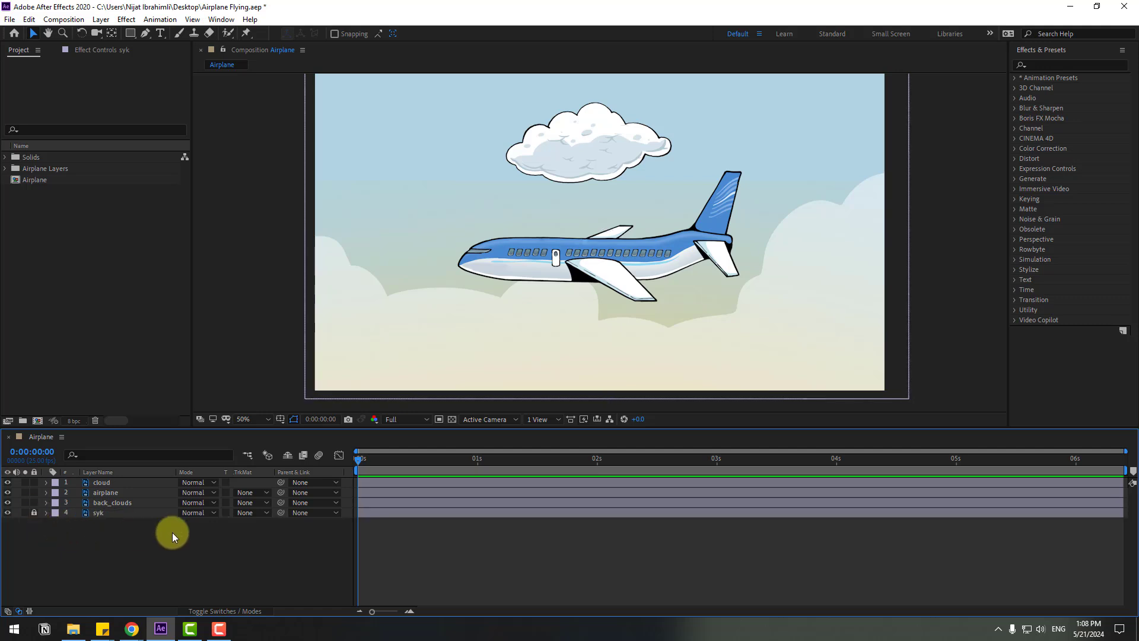
Solo back_clouds, test-move its shape, then undo the move.
{"action": "left_click", "coordinate": [111, 503]}
{"action": "left_click", "coordinate": [25, 503]}
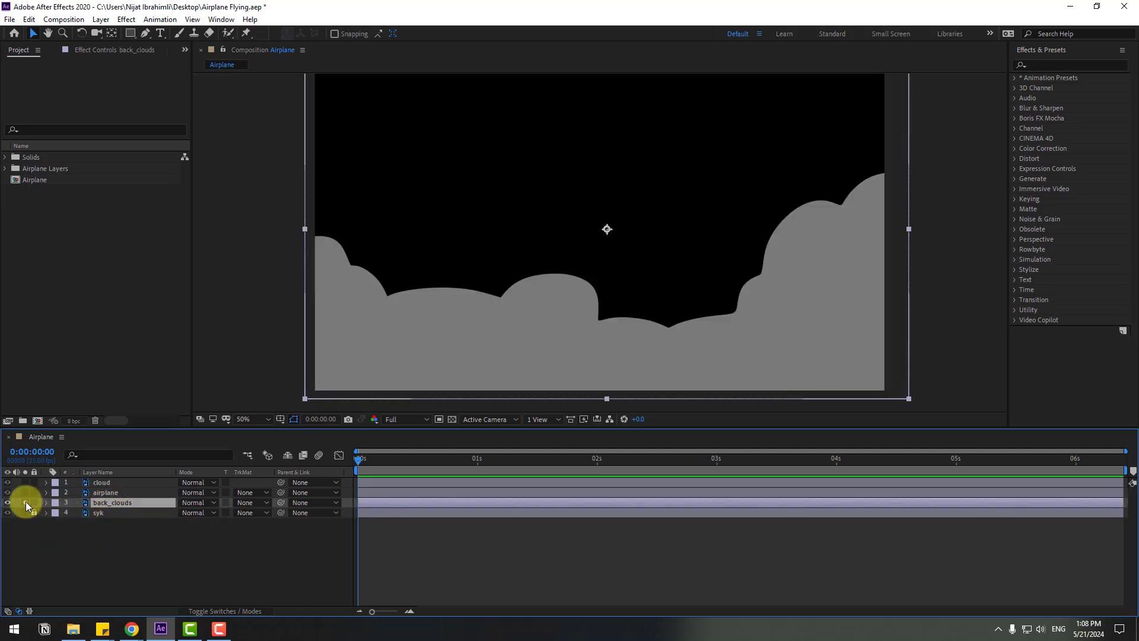
{"action": "left_click_drag", "start_coordinate": [493, 351], "coordinate": [819, 336]}
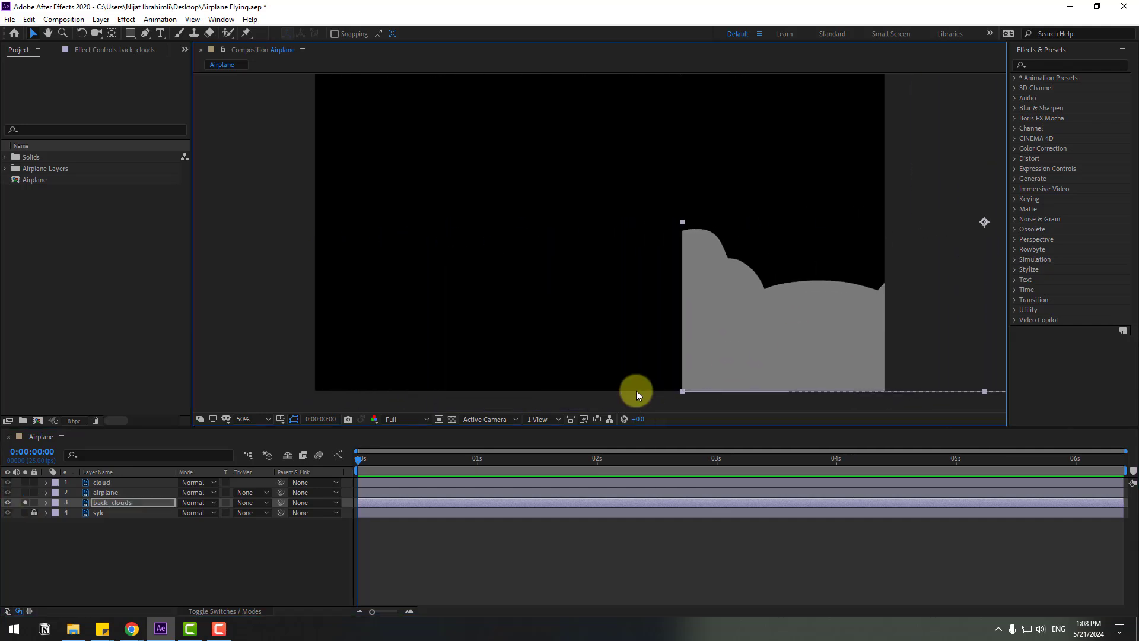
{"action": "key", "text": "ctrl+z"}
{"action": "left_click", "coordinate": [1056, 65]}
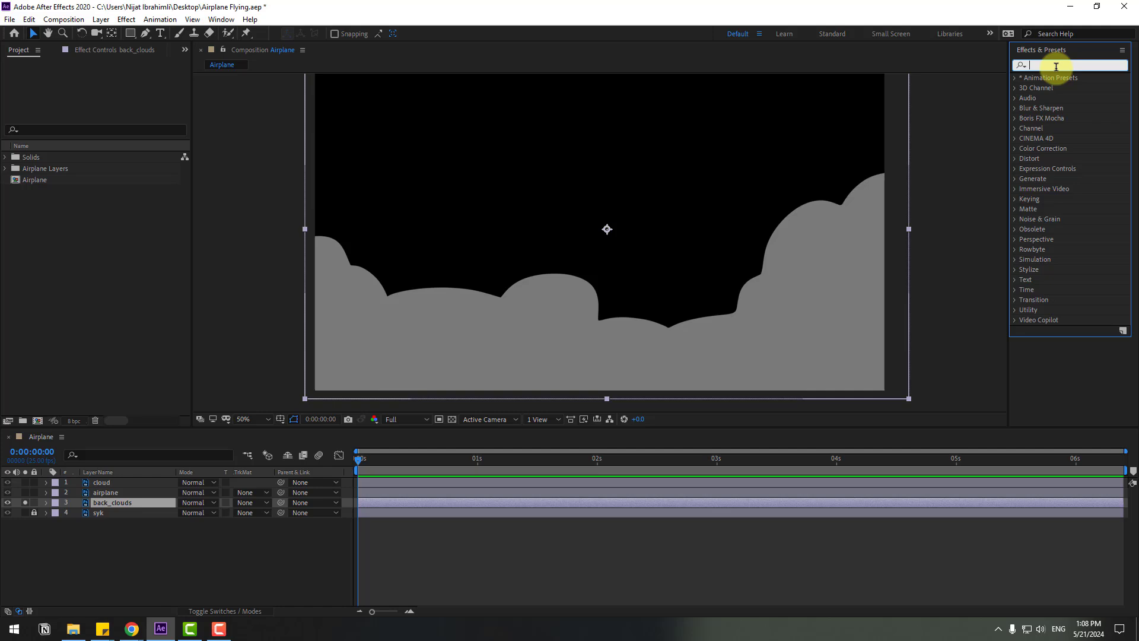
Apply CC RepeTile to back_clouds with Expand Left 2676 and Checker Flip H tiling.
{"action": "type", "text": "cc rep"}
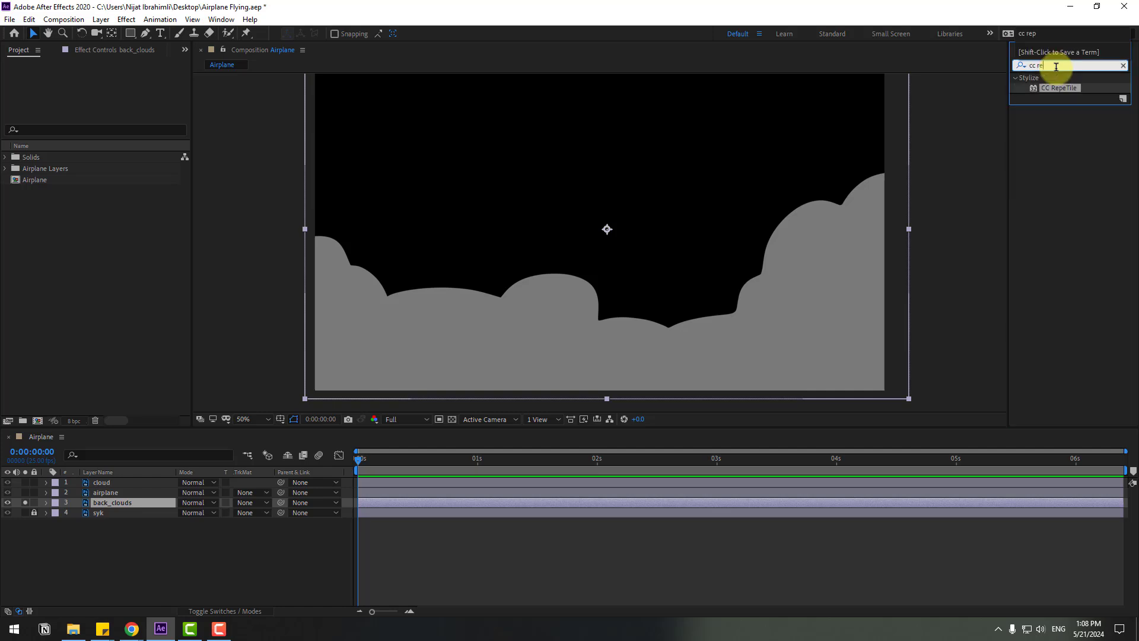
{"action": "left_click_drag", "start_coordinate": [1058, 96], "coordinate": [116, 507]}
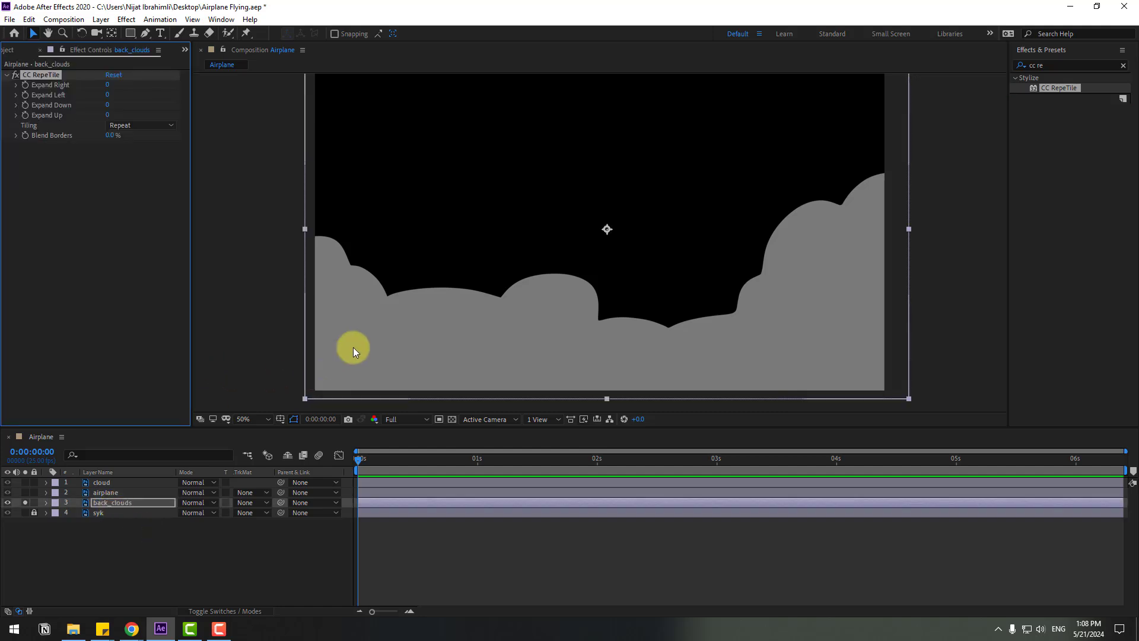
{"action": "left_click_drag", "start_coordinate": [353, 350], "coordinate": [644, 261]}
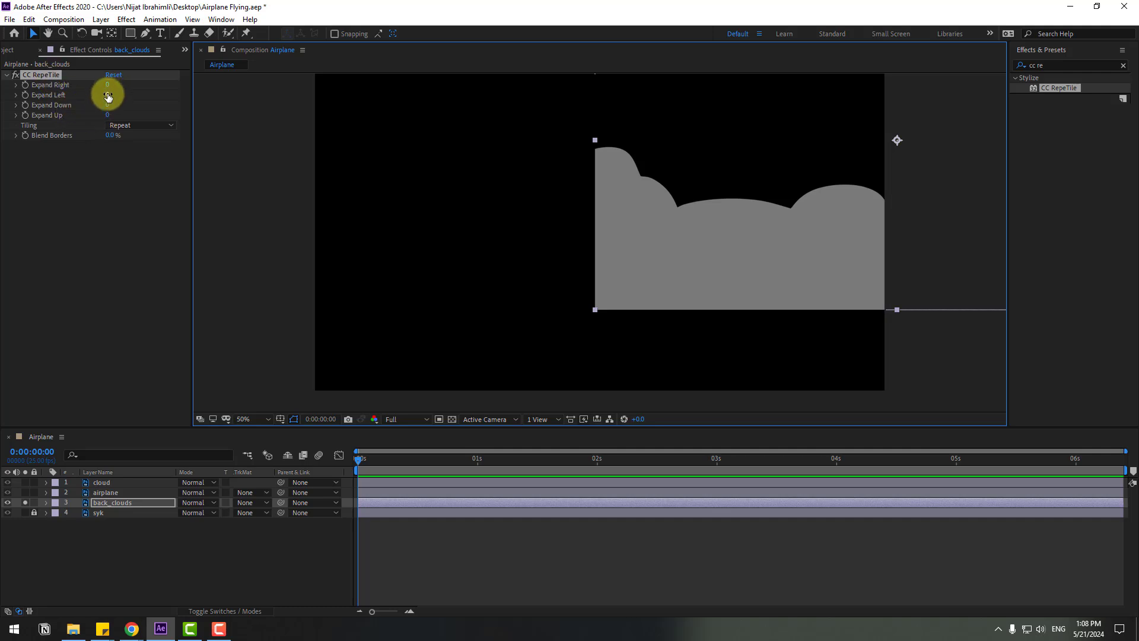
{"action": "left_click_drag", "start_coordinate": [107, 97], "coordinate": [425, 81]}
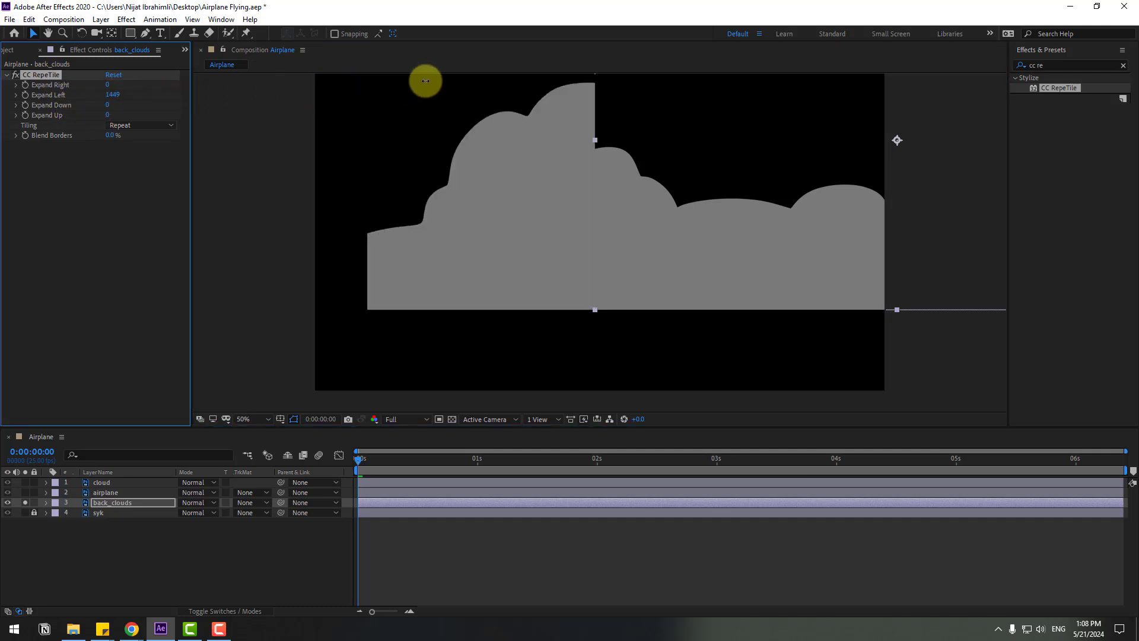
{"action": "left_click", "coordinate": [157, 127]}
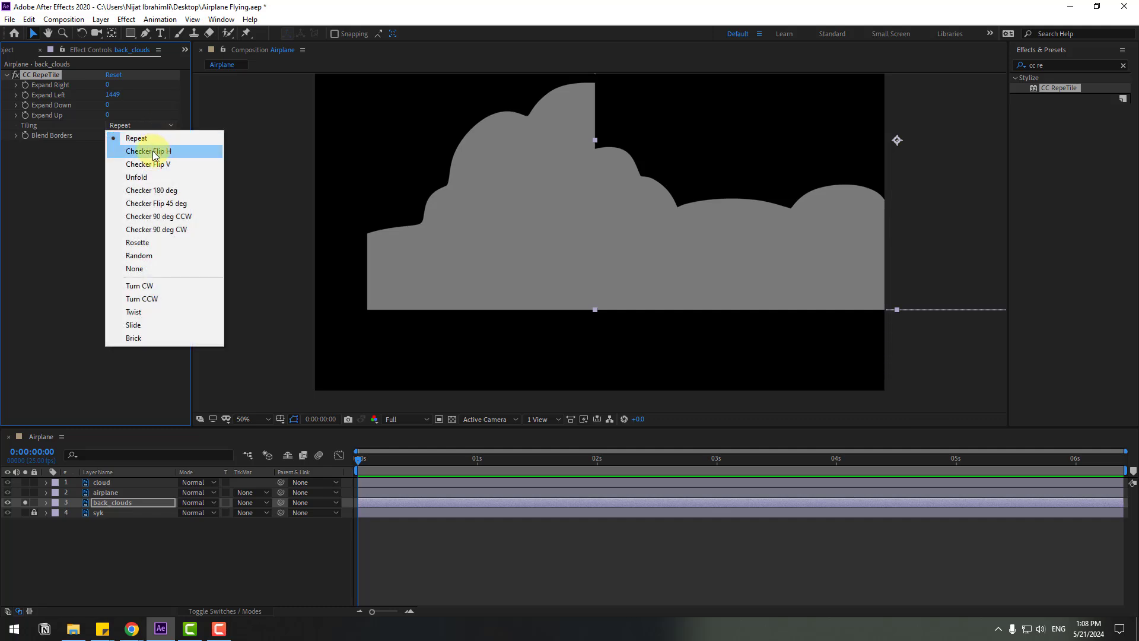
{"action": "left_click", "coordinate": [153, 153]}
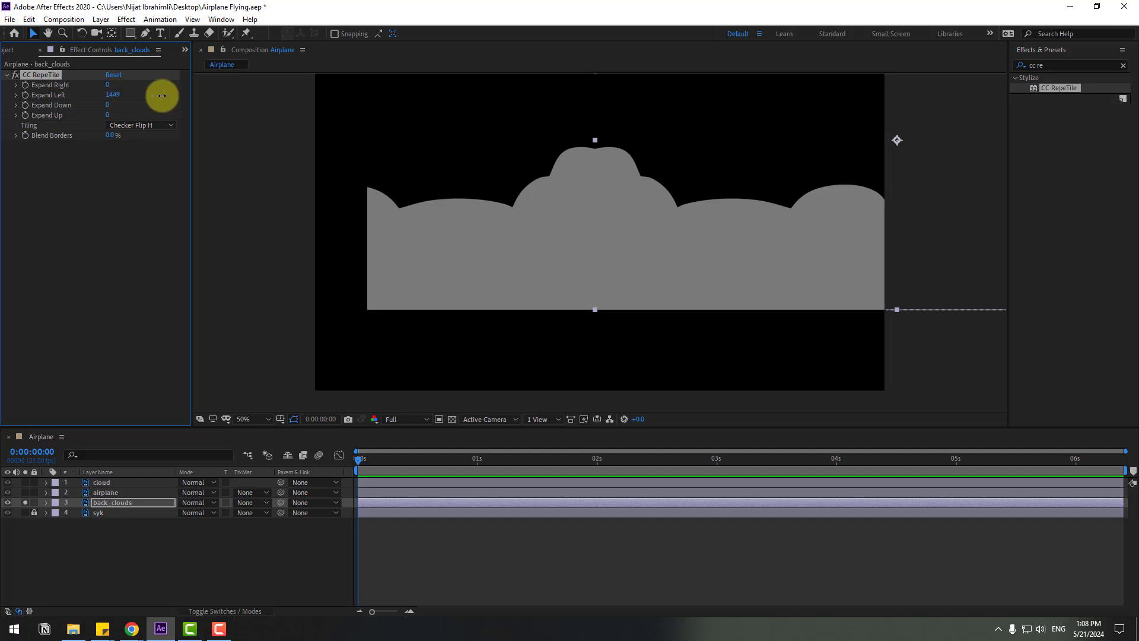
{"action": "left_click_drag", "start_coordinate": [162, 95], "coordinate": [496, 91]}
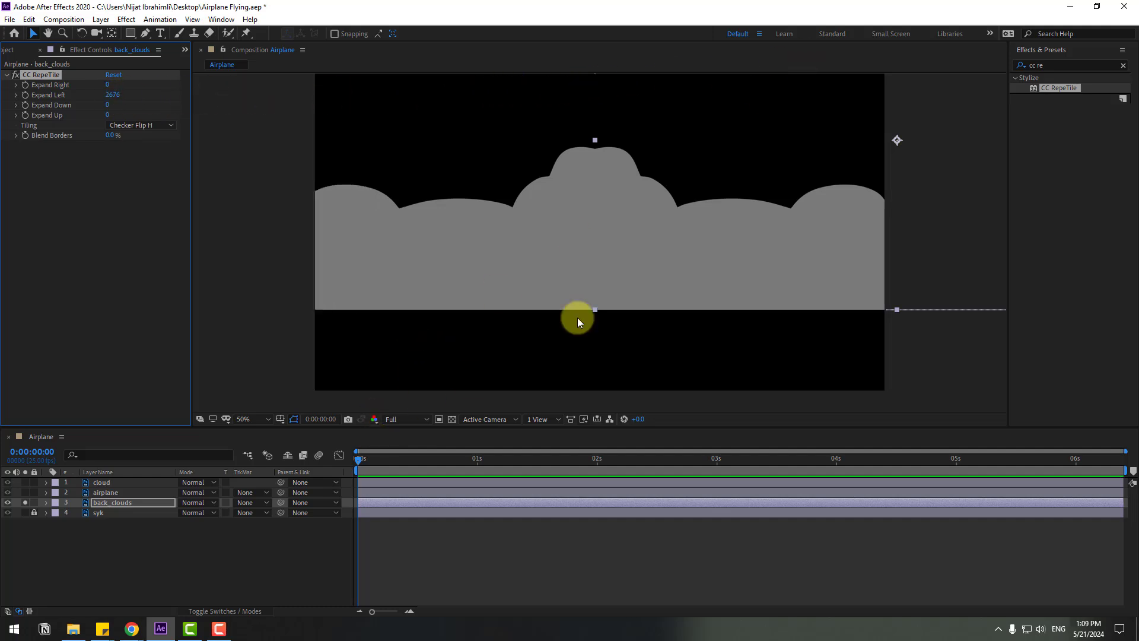
Lower the tiled clouds to the frame bottom and set a starting Position keyframe.
{"action": "left_click_drag", "start_coordinate": [580, 322], "coordinate": [730, 359]}
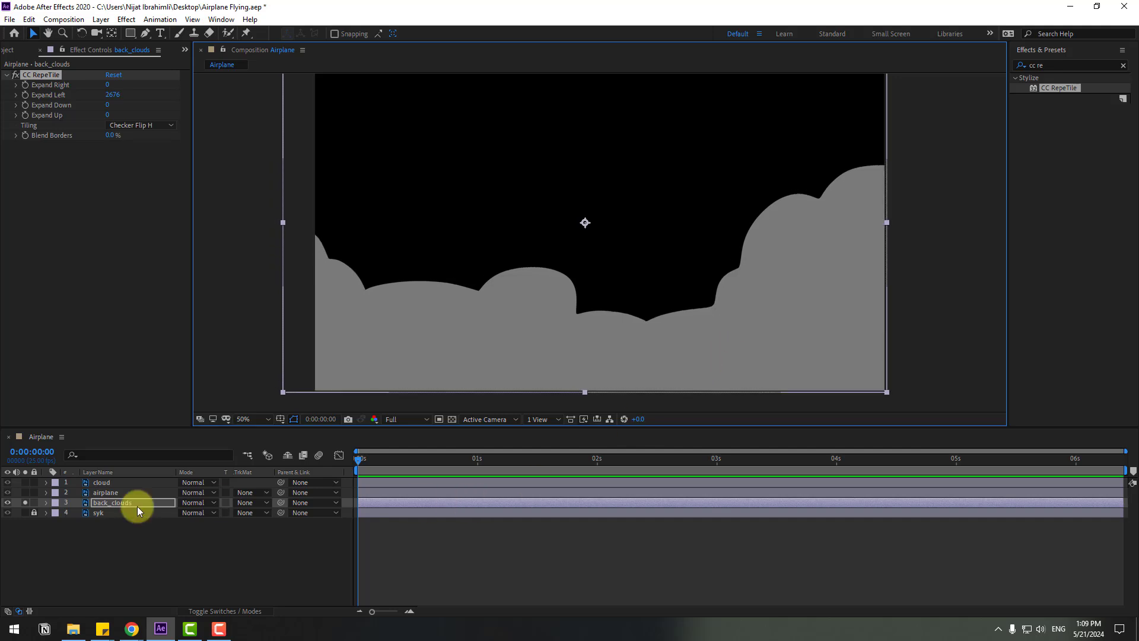
{"action": "left_click", "coordinate": [107, 503]}
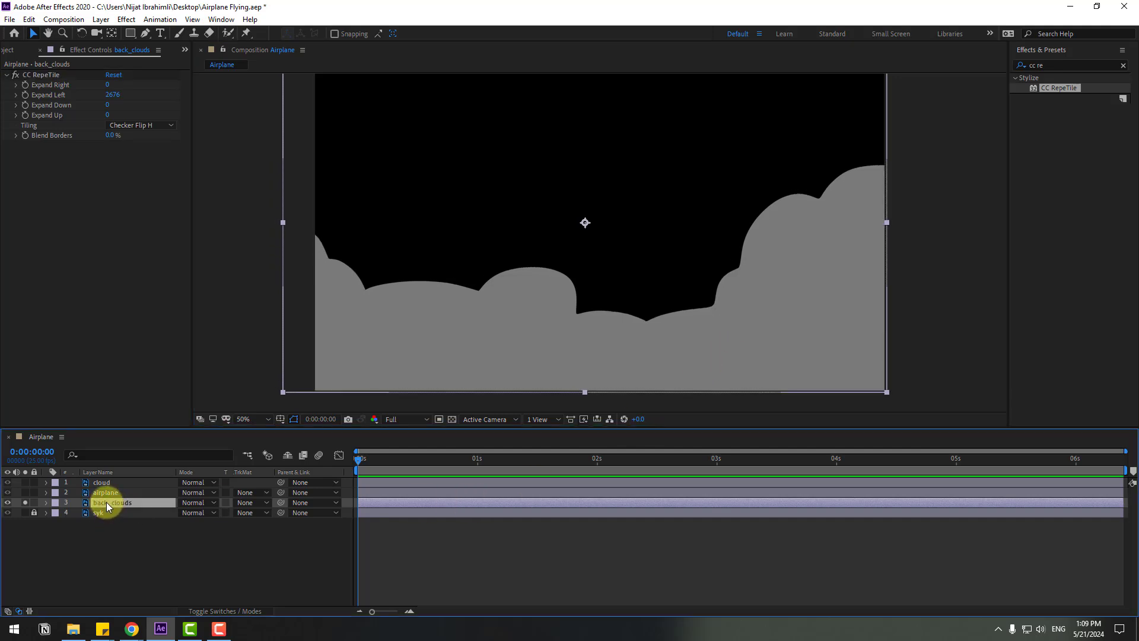
{"action": "key", "text": "p"}
{"action": "left_click", "coordinate": [77, 512]}
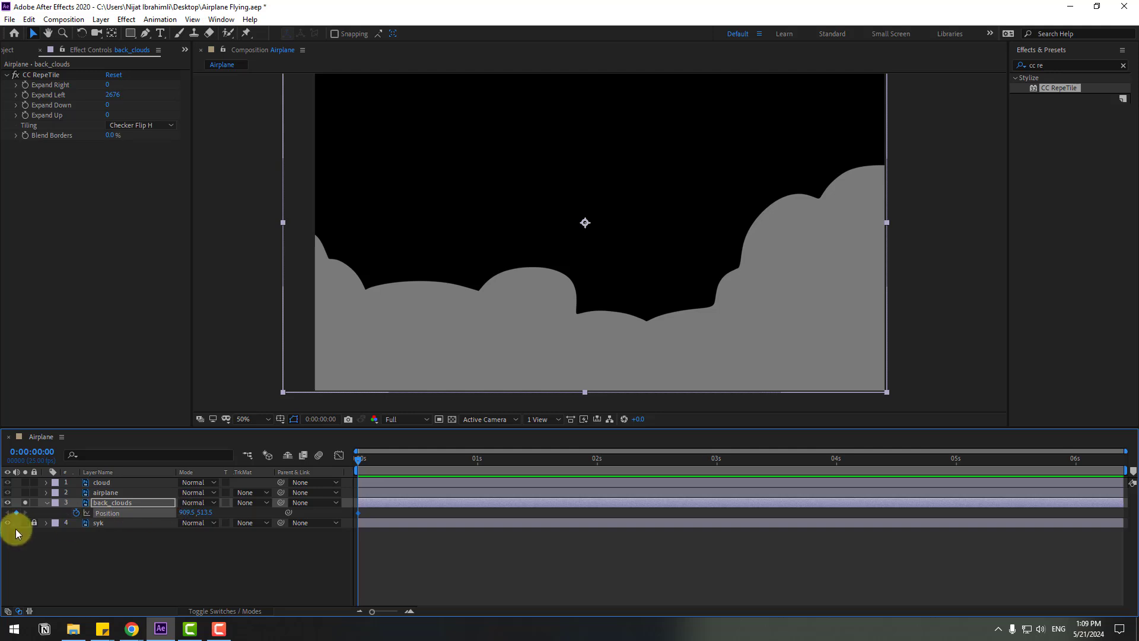
Unsolo back_clouds, add an end Position keyframe, and set Expand Left to 15000.
{"action": "left_click", "coordinate": [24, 503]}
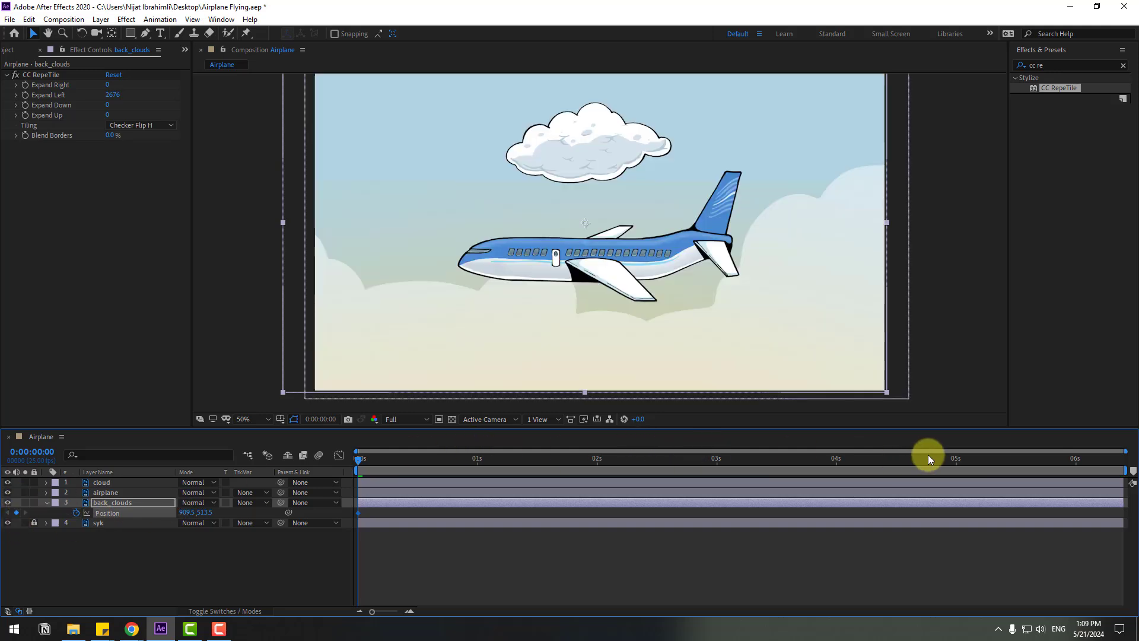
{"action": "left_click_drag", "start_coordinate": [963, 459], "coordinate": [1121, 463]}
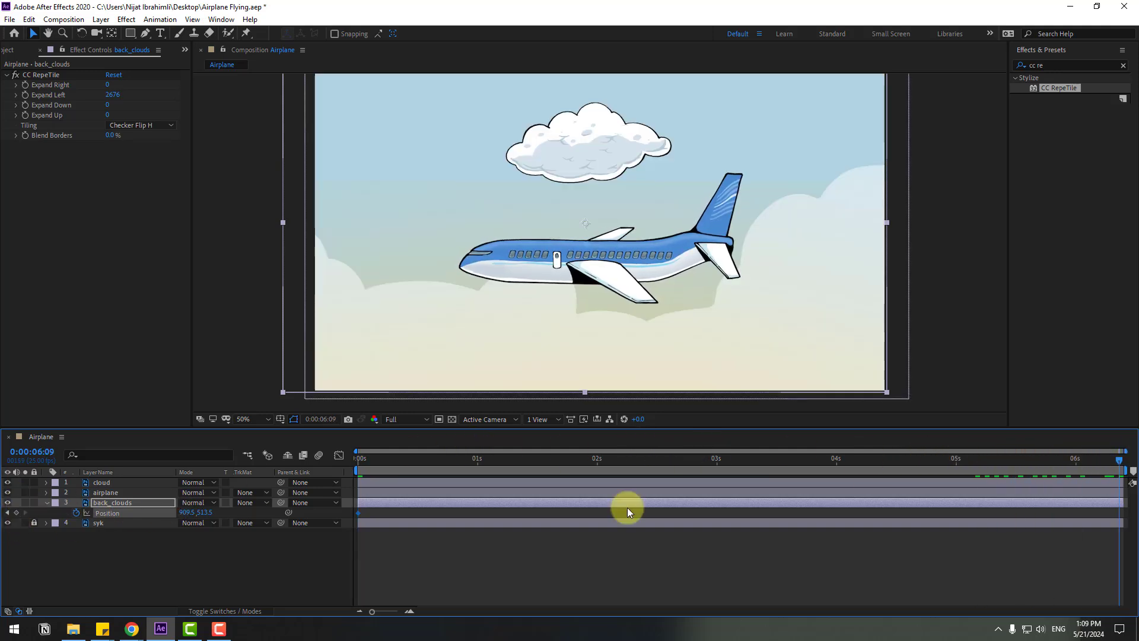
{"action": "left_click_drag", "start_coordinate": [184, 514], "coordinate": [369, 503]}
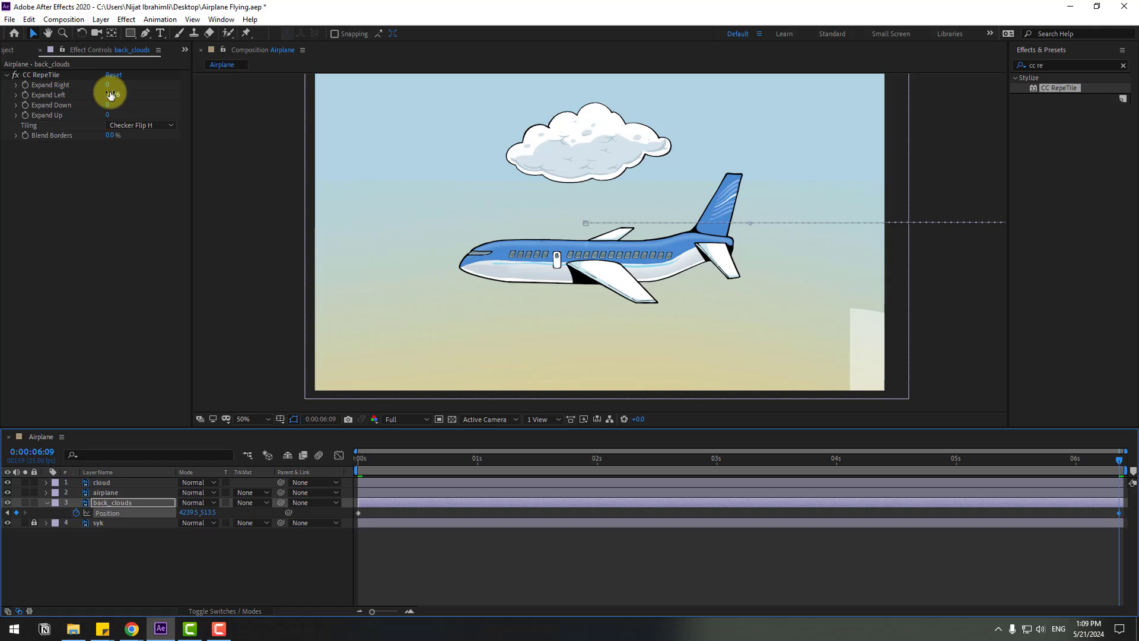
{"action": "left_click_drag", "start_coordinate": [111, 95], "coordinate": [550, 90]}
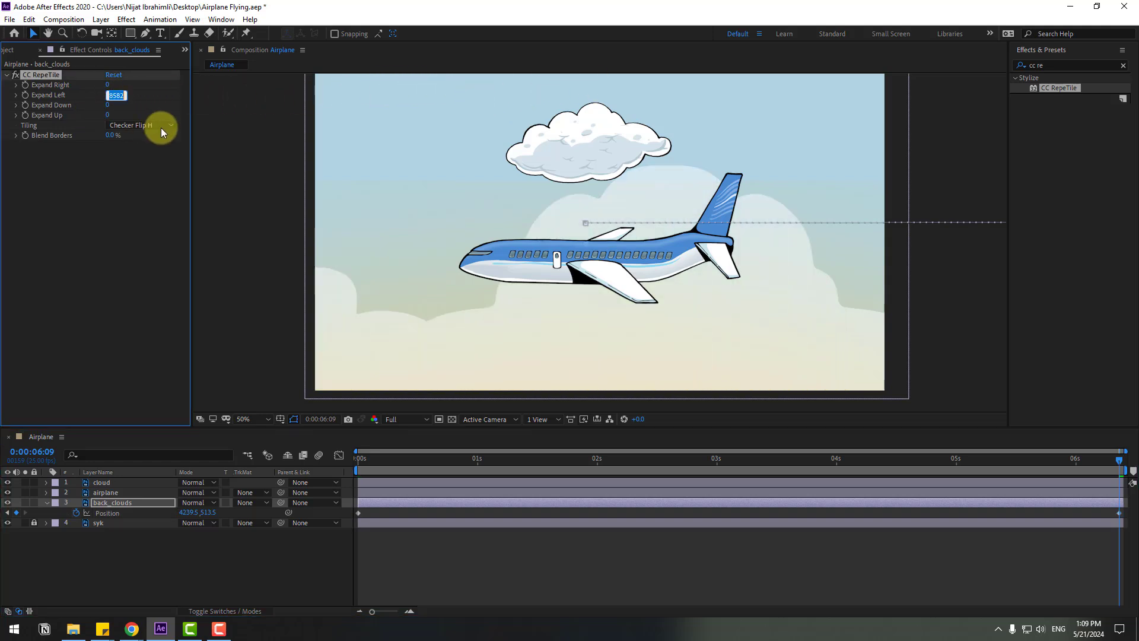
{"action": "type", "text": "15000"}
{"action": "key", "text": "Return"}
Push the end keyframe to Position X 6409.5 and preview the scrolling clouds.
{"action": "left_click", "coordinate": [1111, 512]}
{"action": "left_click_drag", "start_coordinate": [202, 513], "coordinate": [312, 501]}
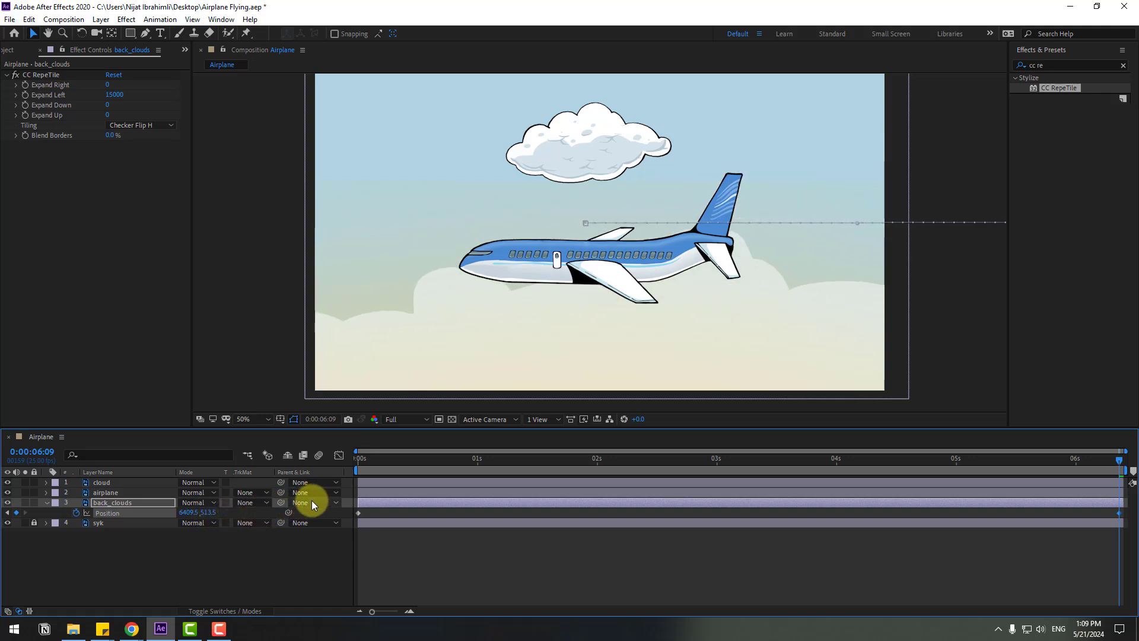
{"action": "key", "text": "space"}
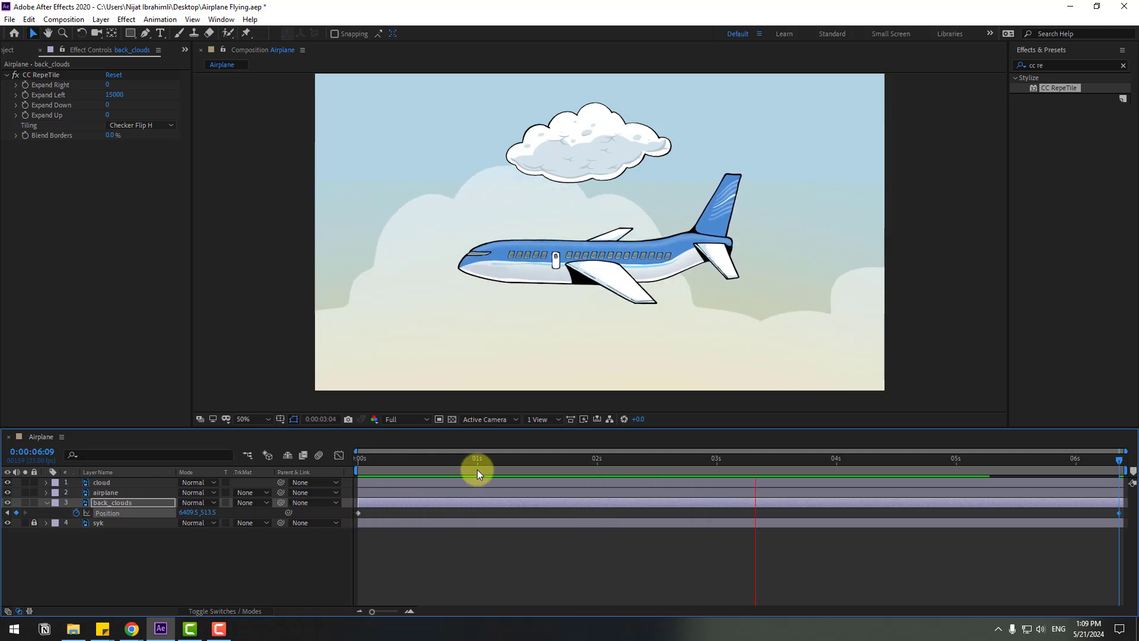
{"action": "left_click", "coordinate": [497, 459]}
Pre-compose the cloud layer into its own cloud composition and open it.
{"action": "key", "text": "Home"}
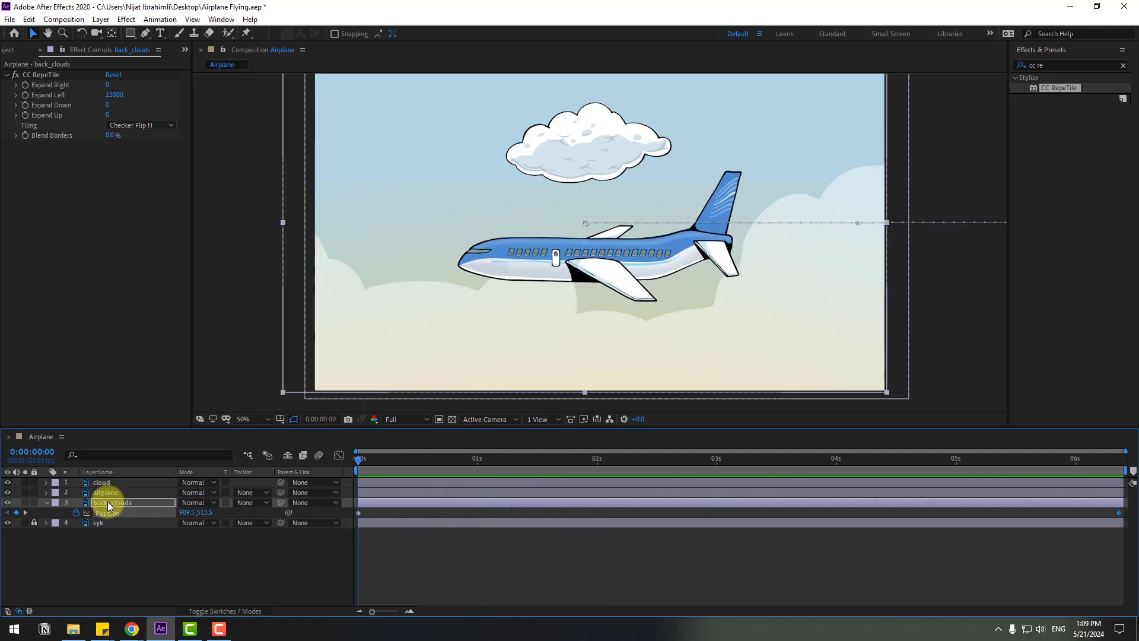
{"action": "key", "text": "u"}
{"action": "left_click", "coordinate": [102, 484]}
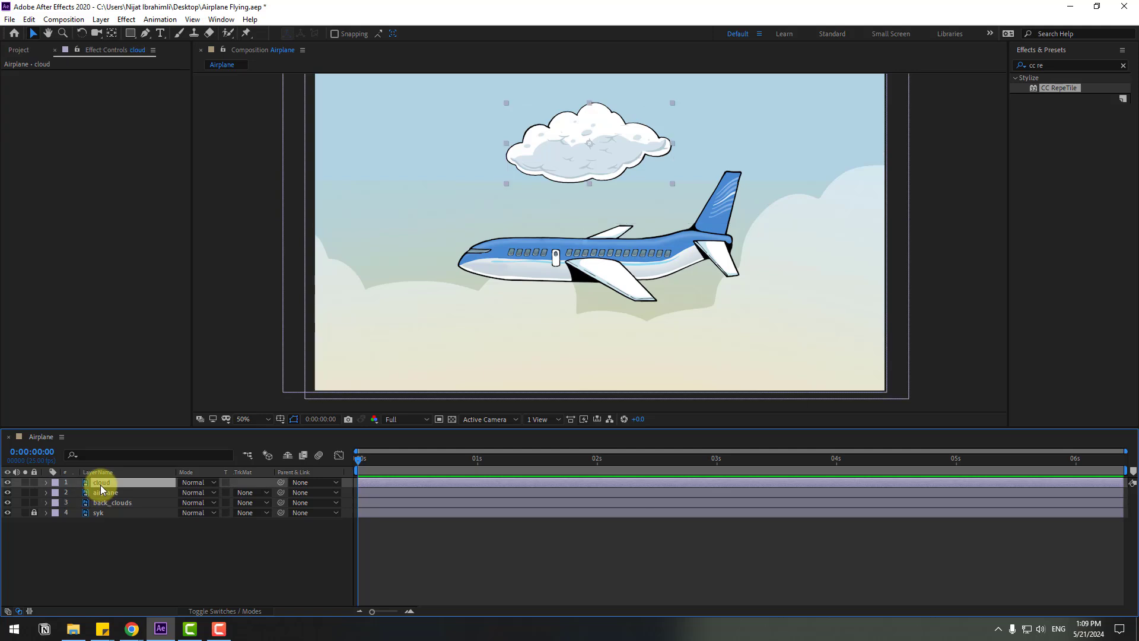
{"action": "right_click", "coordinate": [109, 482]}
{"action": "left_click", "coordinate": [153, 418]}
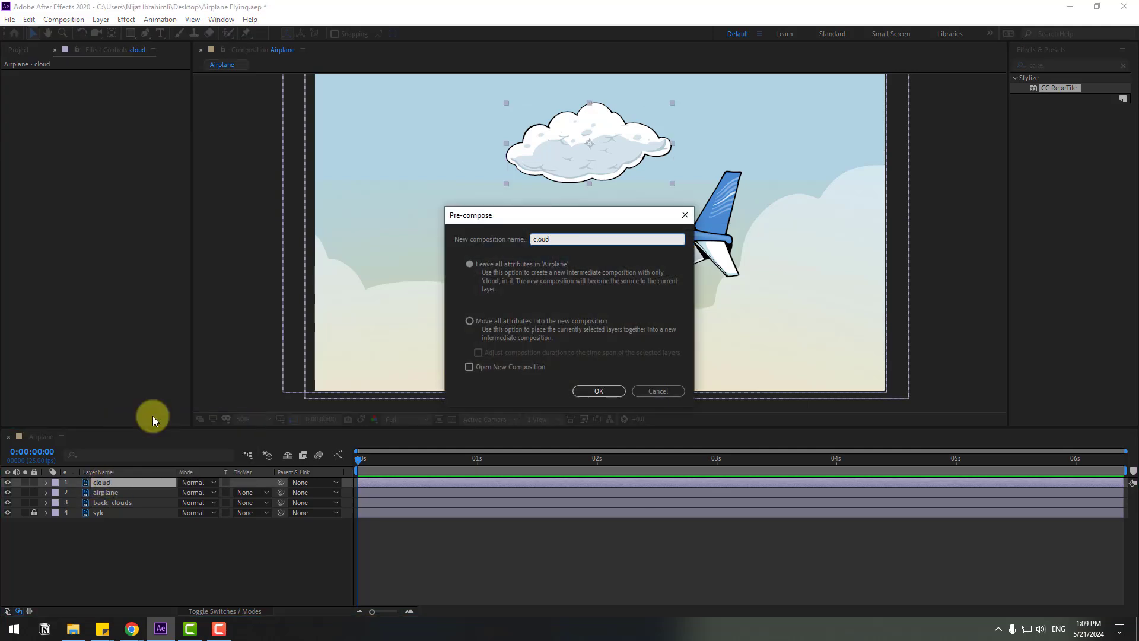
{"action": "left_click", "coordinate": [593, 392]}
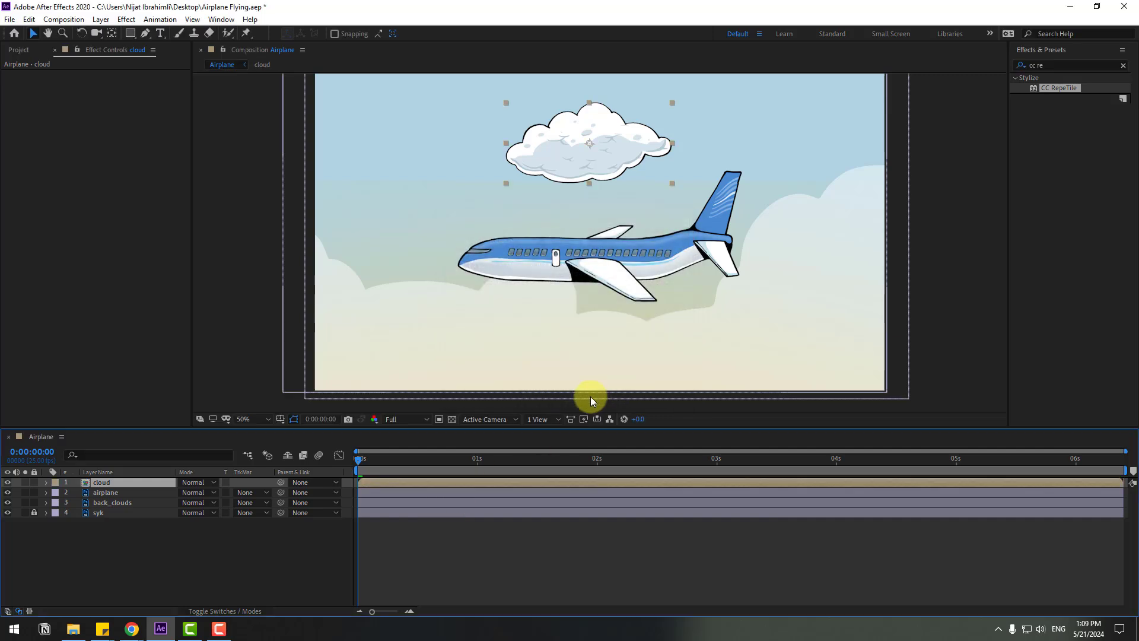
{"action": "double_click", "coordinate": [103, 485]}
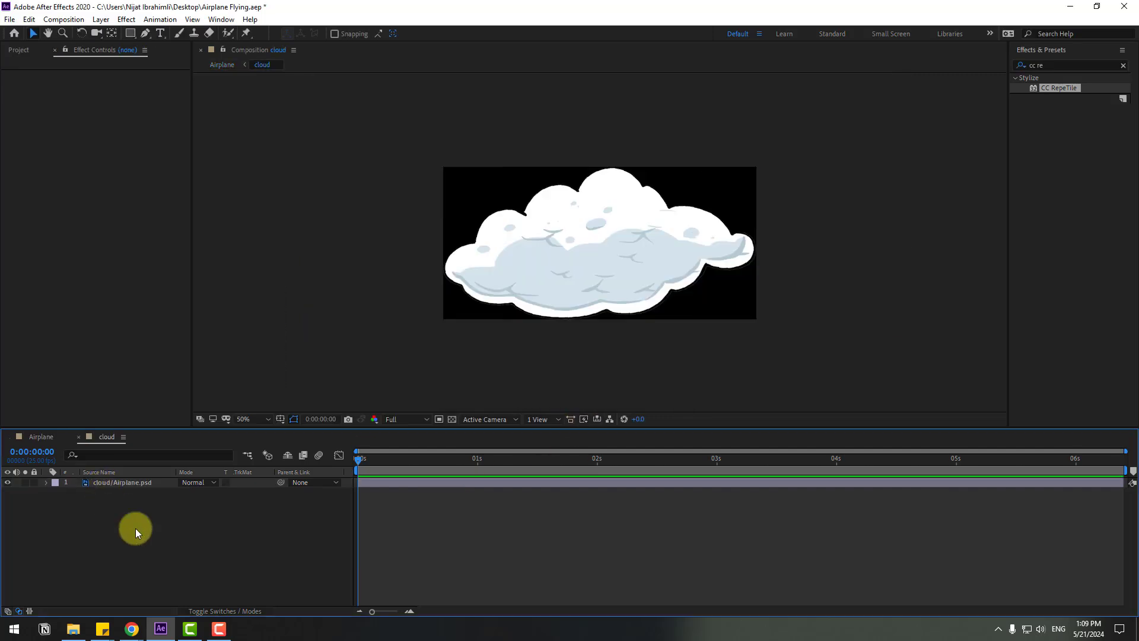
Enlarge the cloud composition to 1712 × 1035 px in Composition Settings.
{"action": "right_click", "coordinate": [141, 544]}
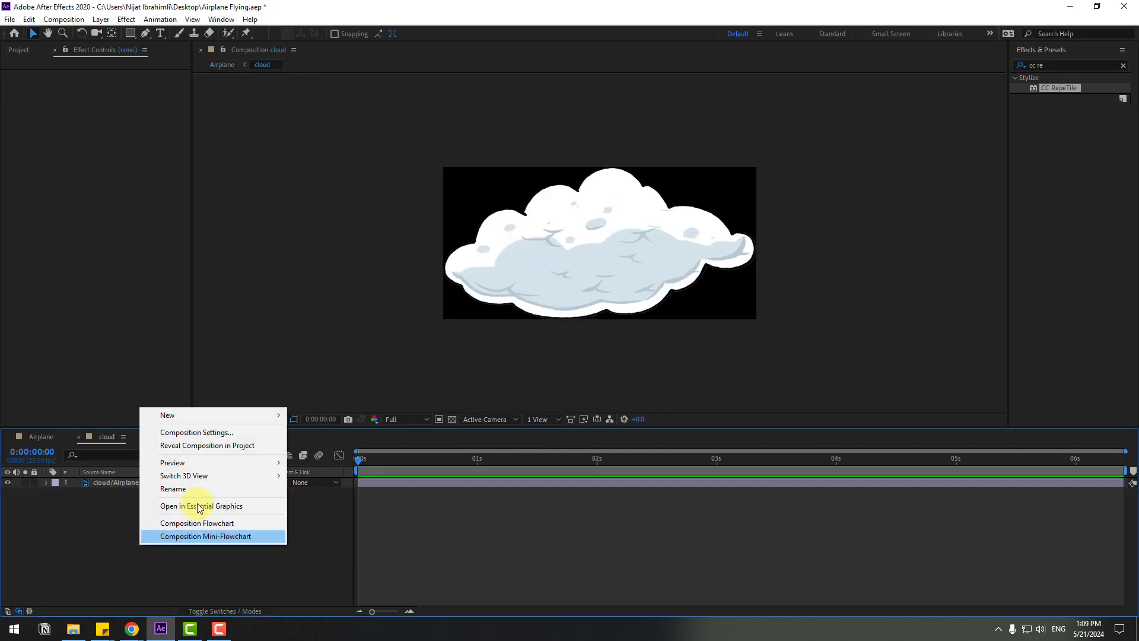
{"action": "left_click", "coordinate": [218, 437]}
{"action": "left_click_drag", "start_coordinate": [395, 153], "coordinate": [360, 330]}
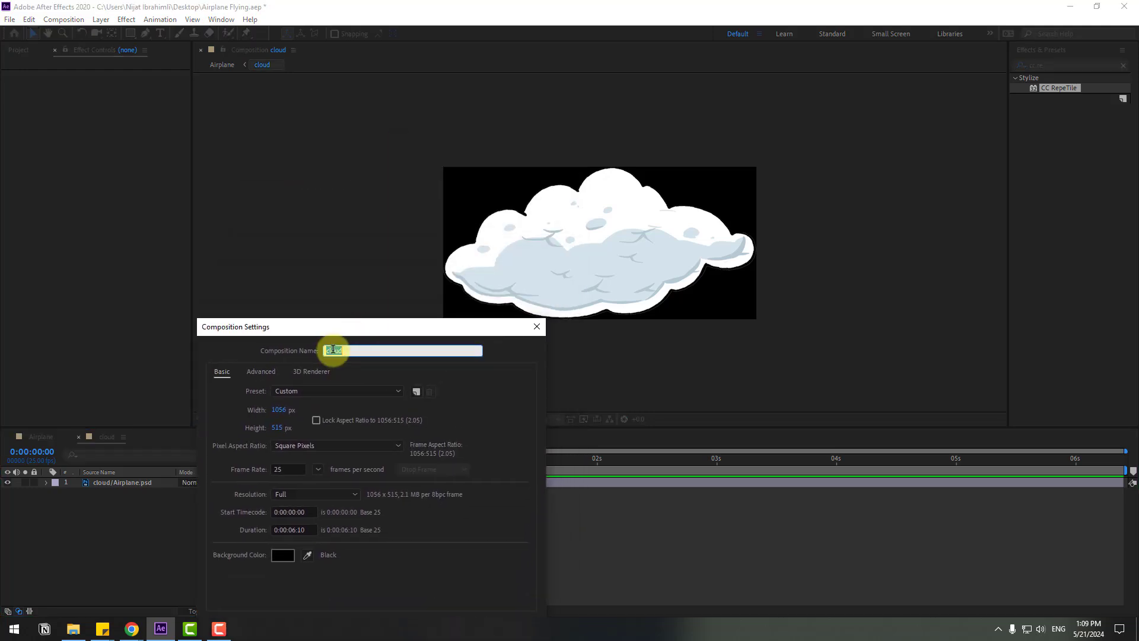
{"action": "left_click_drag", "start_coordinate": [279, 409], "coordinate": [458, 407]}
{"action": "left_click_drag", "start_coordinate": [279, 410], "coordinate": [522, 409]}
{"action": "left_click_drag", "start_coordinate": [287, 427], "coordinate": [408, 417]}
{"action": "left_click", "coordinate": [338, 515]}
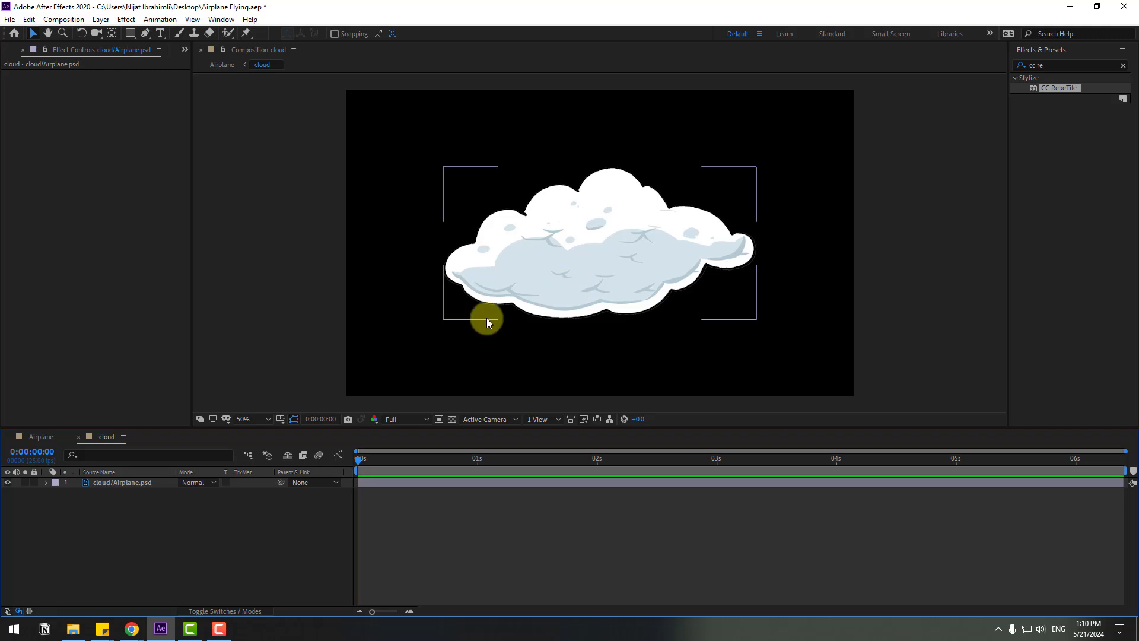
In Airplane, apply CC RepeTile to the cloud precomp with Expand Right 5000 and shift it left.
{"action": "left_click", "coordinate": [30, 438]}
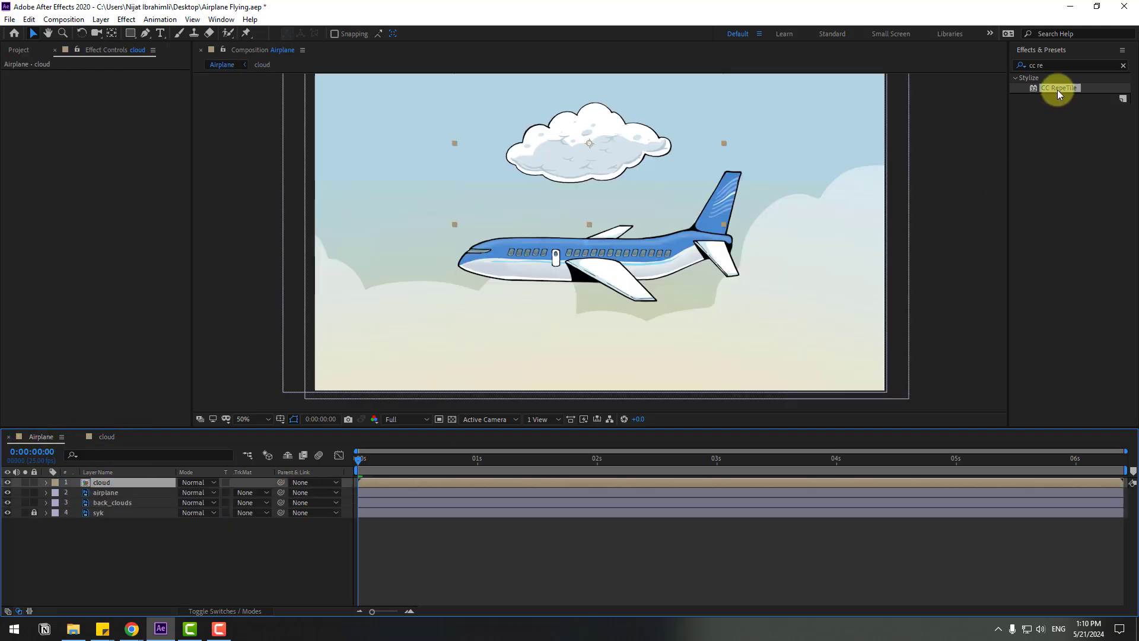
{"action": "left_click_drag", "start_coordinate": [1060, 94], "coordinate": [98, 484]}
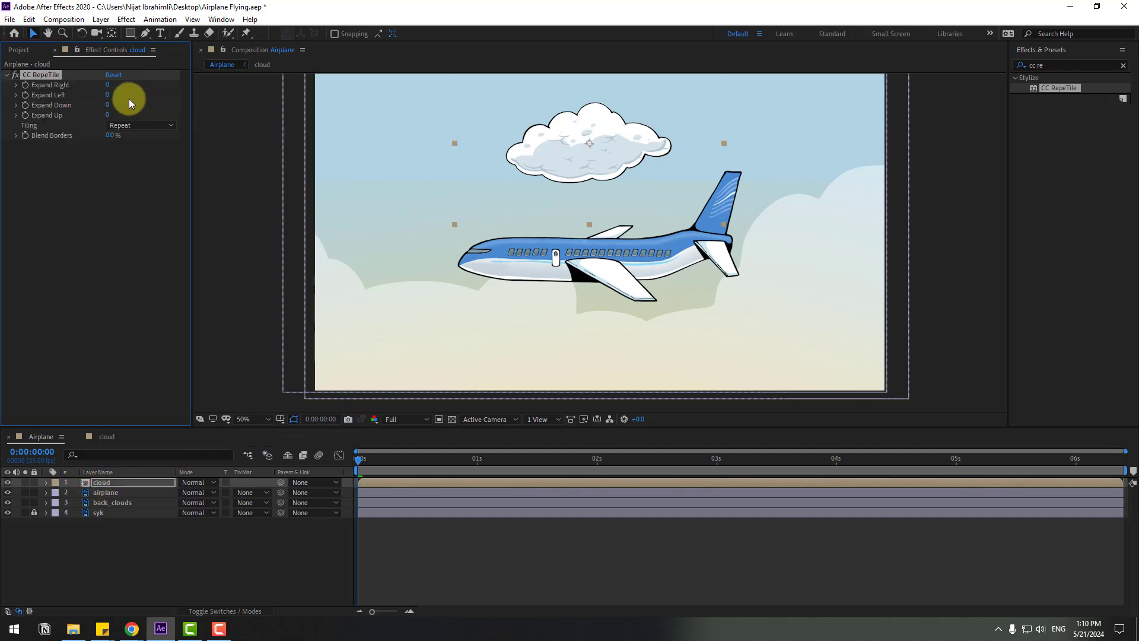
{"action": "left_click_drag", "start_coordinate": [107, 84], "coordinate": [757, 92]}
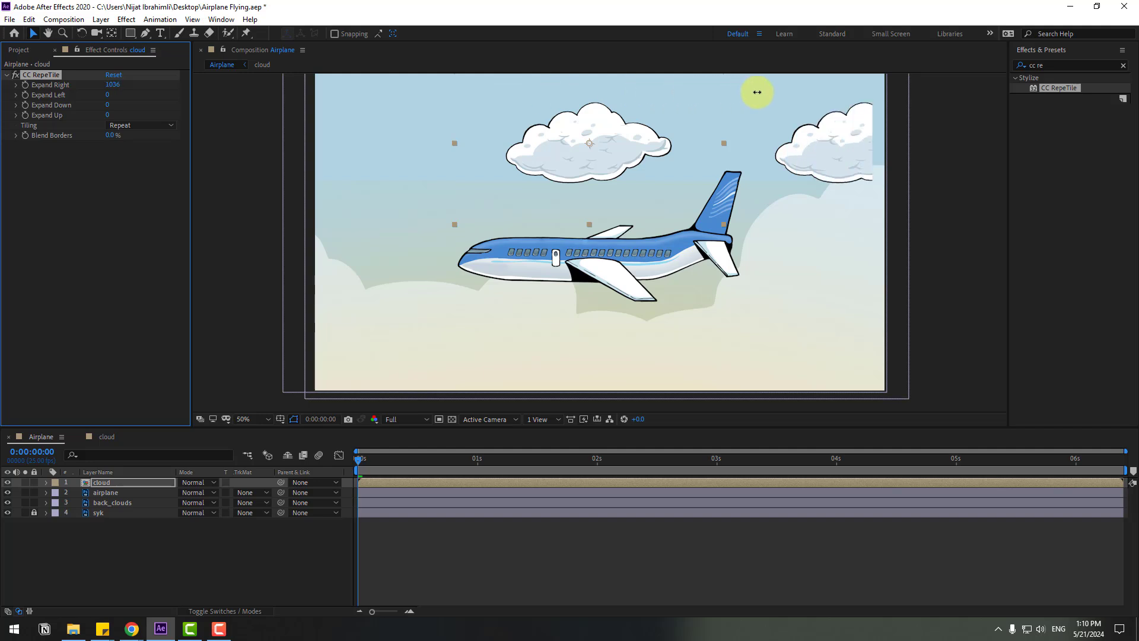
{"action": "left_click_drag", "start_coordinate": [539, 171], "coordinate": [394, 171]}
{"action": "left_click", "coordinate": [116, 85]}
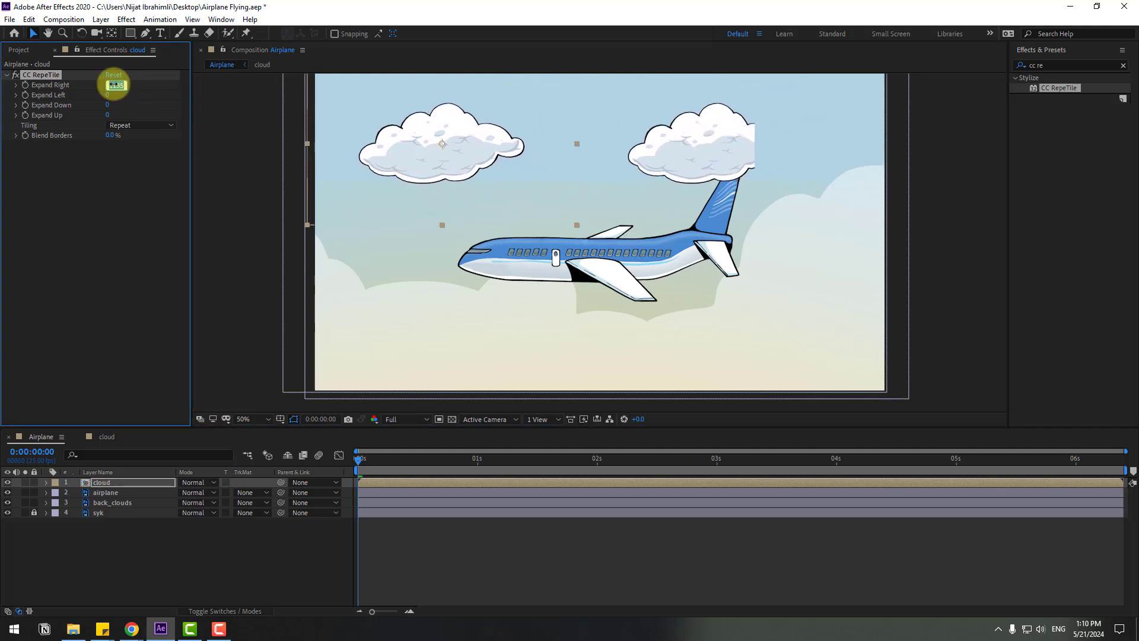
{"action": "key", "text": "Return"}
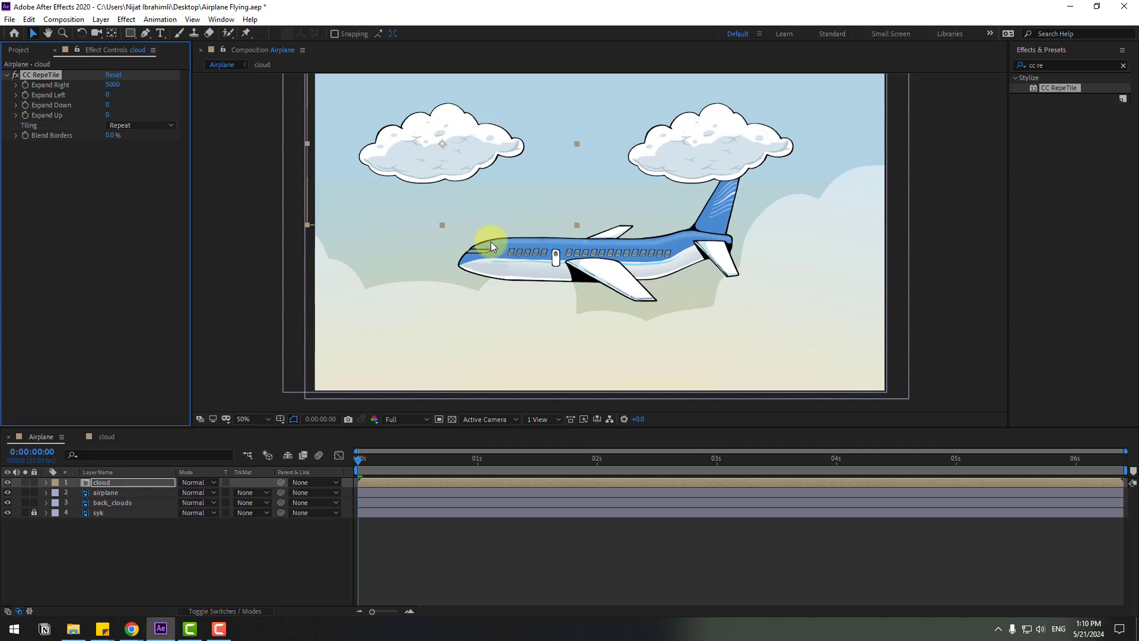
{"action": "left_click_drag", "start_coordinate": [471, 145], "coordinate": [457, 149]}
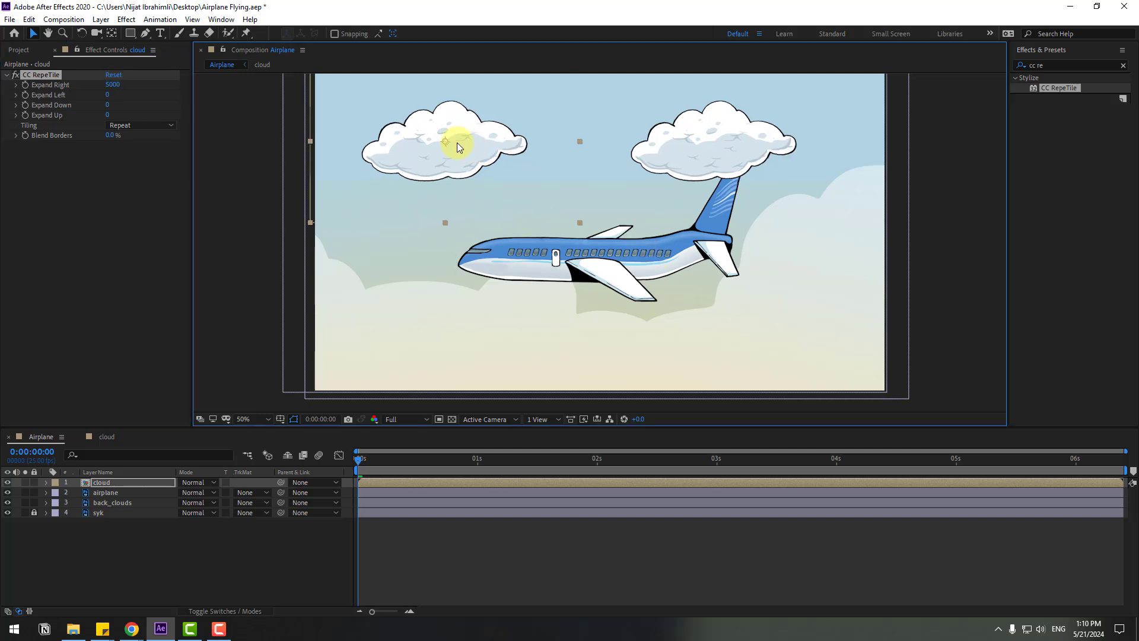
Add a new cloud/Airplane.psd layer to the Airplane comp, scaled to 36%.
{"action": "double_click", "coordinate": [95, 483]}
{"action": "left_click", "coordinate": [109, 485]}
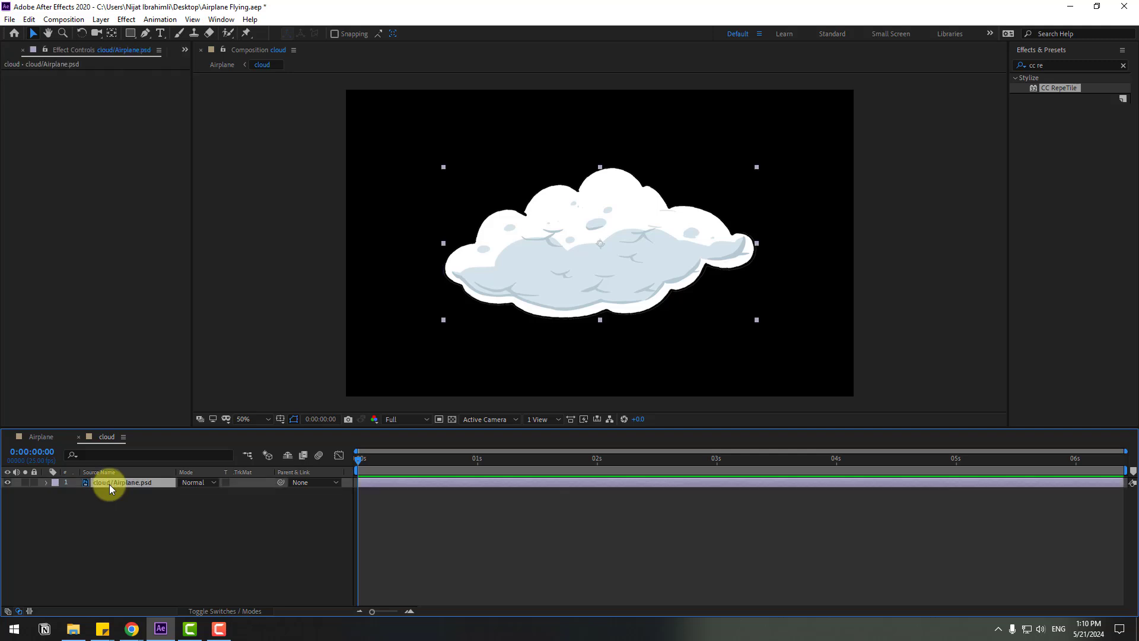
{"action": "left_click", "coordinate": [78, 437]}
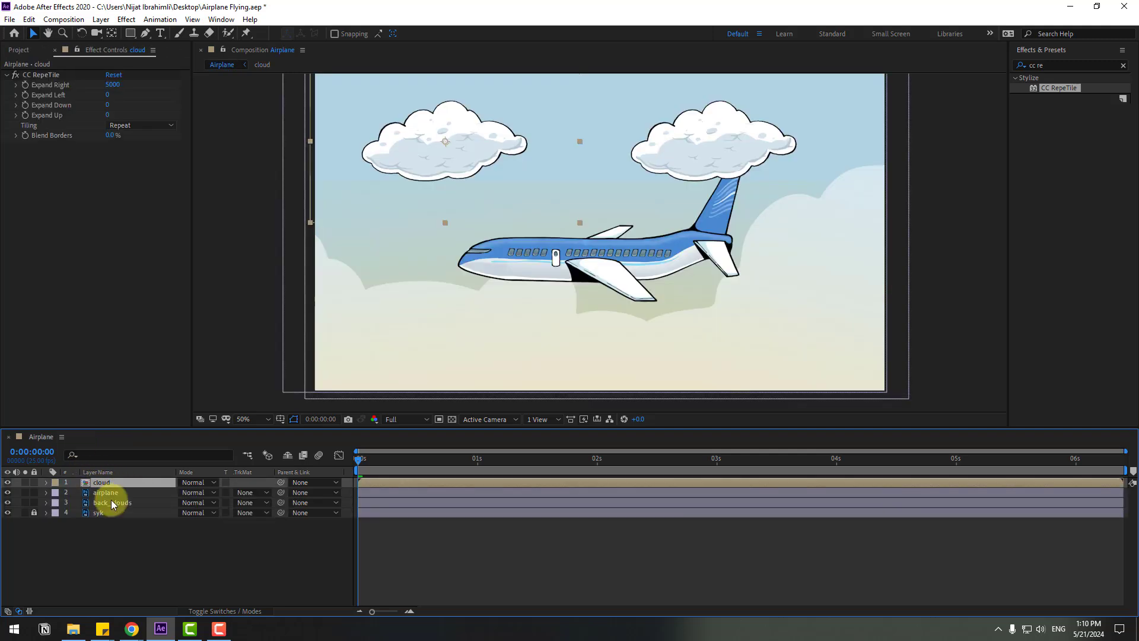
{"action": "left_click_drag", "start_coordinate": [554, 273], "coordinate": [549, 301]}
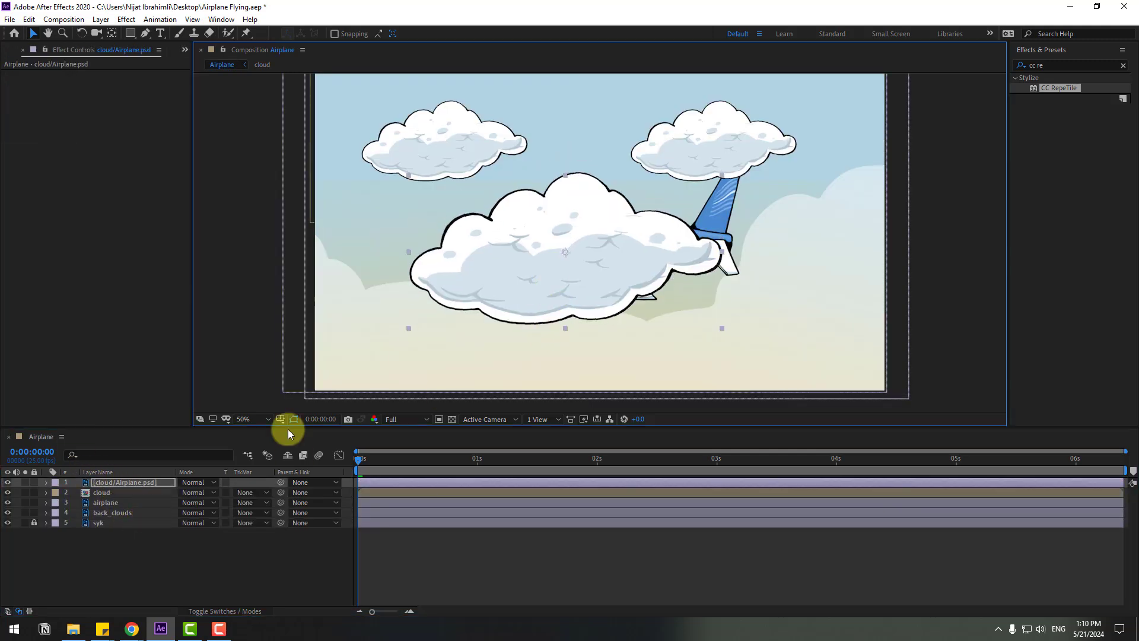
{"action": "key", "text": "s"}
{"action": "mouse_move", "coordinate": [191, 492]}
{"action": "left_mouse_down"}
{"action": "mouse_move", "coordinate": [158, 487]}
{"action": "mouse_move", "coordinate": [178, 490]}
{"action": "left_mouse_up"}
Hide the repeated cloud row and move the small cloud to the upper-left sky.
{"action": "left_click", "coordinate": [103, 504]}
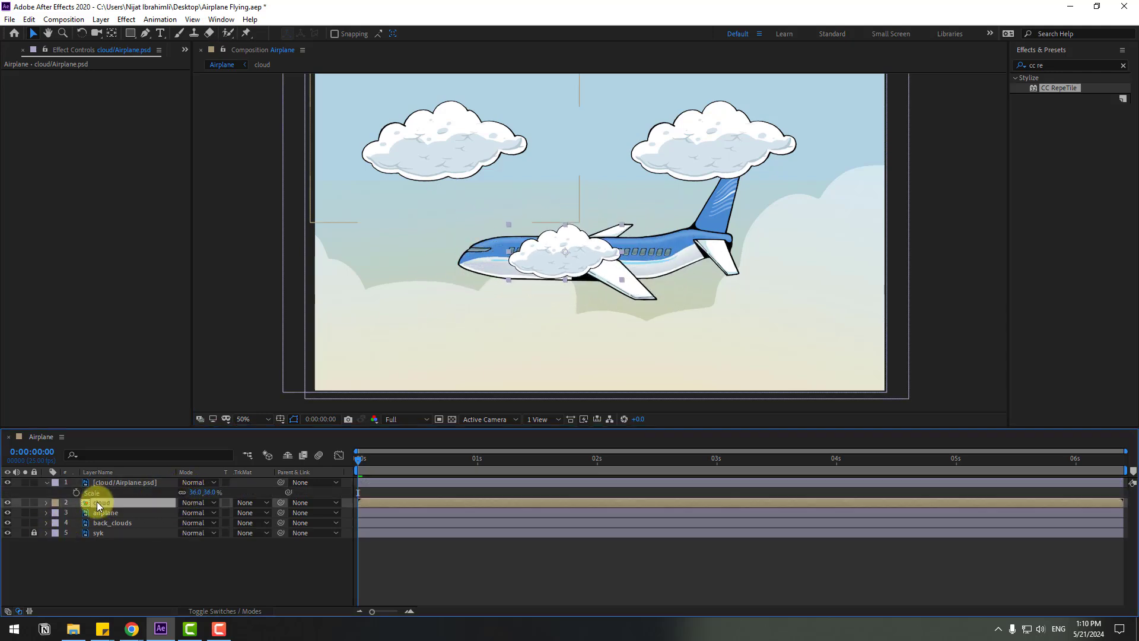
{"action": "left_click", "coordinate": [7, 503]}
{"action": "left_click", "coordinate": [560, 256]}
{"action": "left_click_drag", "start_coordinate": [517, 233], "coordinate": [473, 149]}
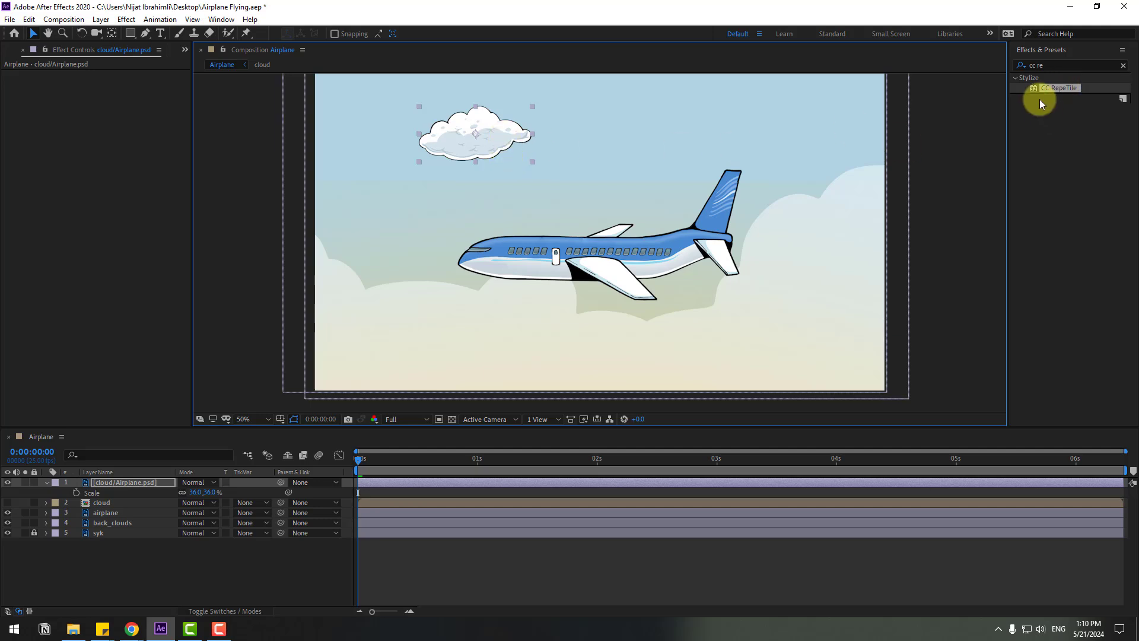
Tile the small cloud rightward with CC RepeTile and show the original cloud row again.
{"action": "left_click_drag", "start_coordinate": [1053, 92], "coordinate": [476, 151]}
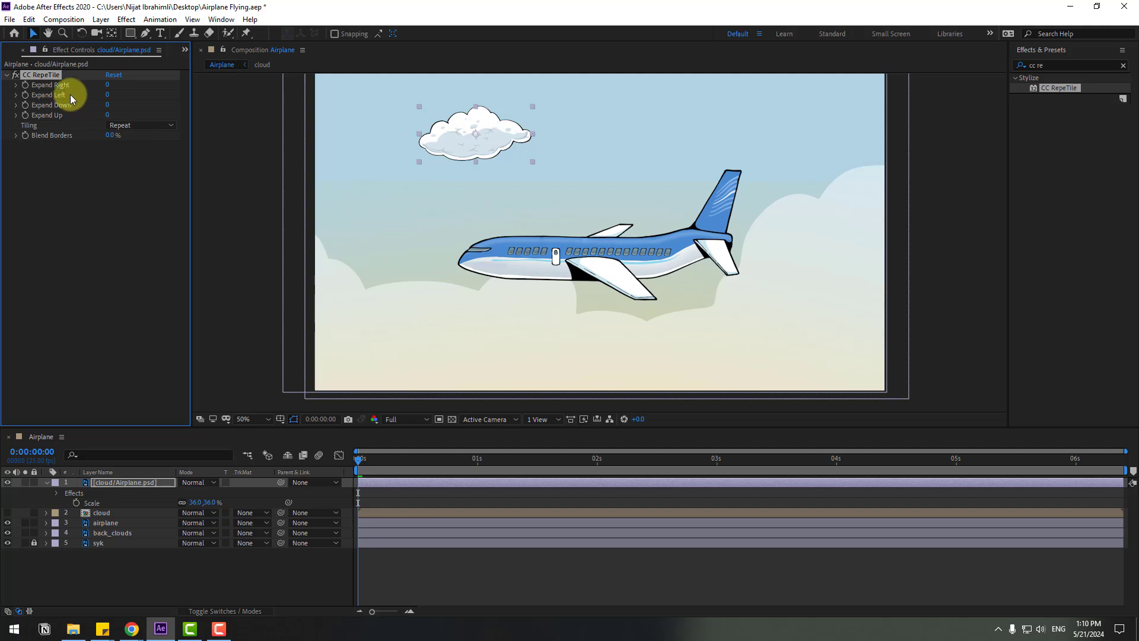
{"action": "left_click_drag", "start_coordinate": [107, 84], "coordinate": [407, 97]}
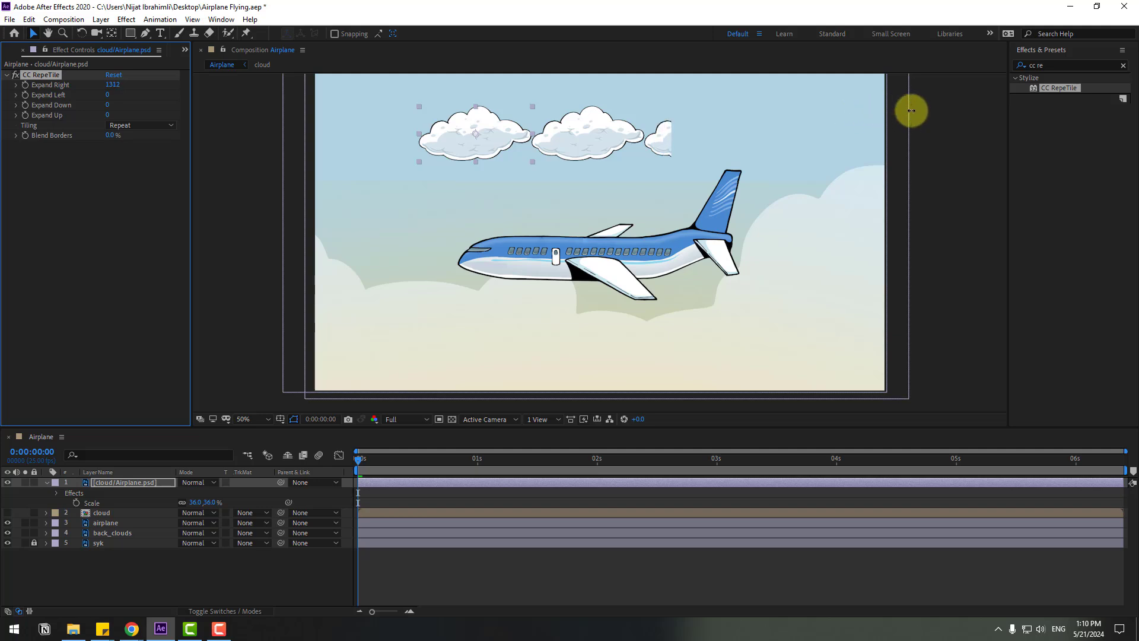
{"action": "left_click_drag", "start_coordinate": [911, 110], "coordinate": [912, 110]}
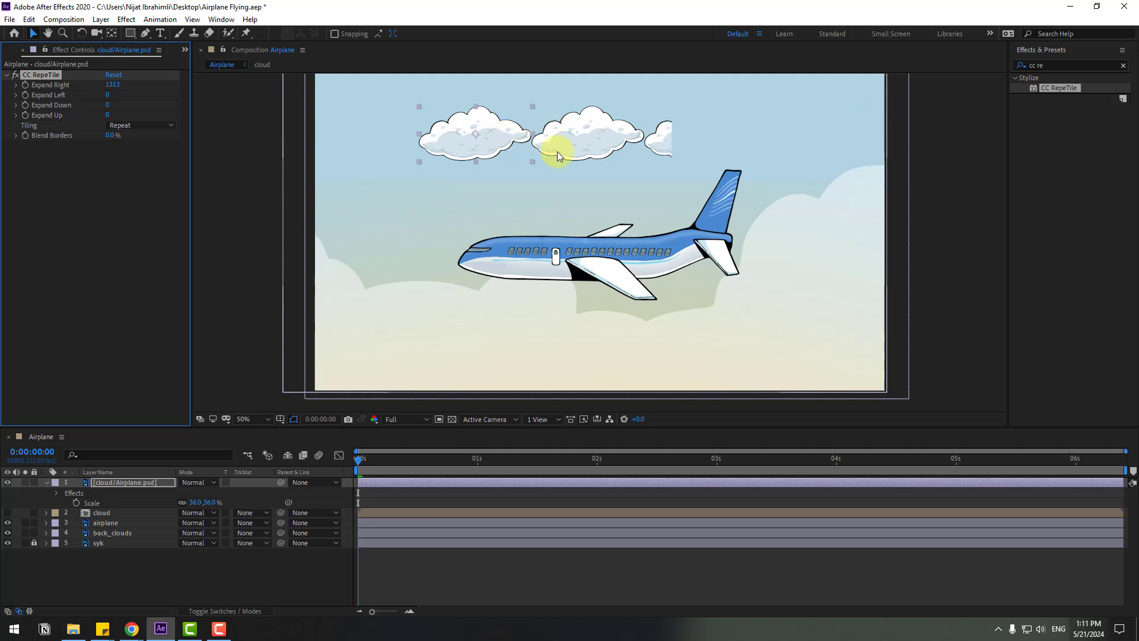
{"action": "left_click", "coordinate": [99, 514]}
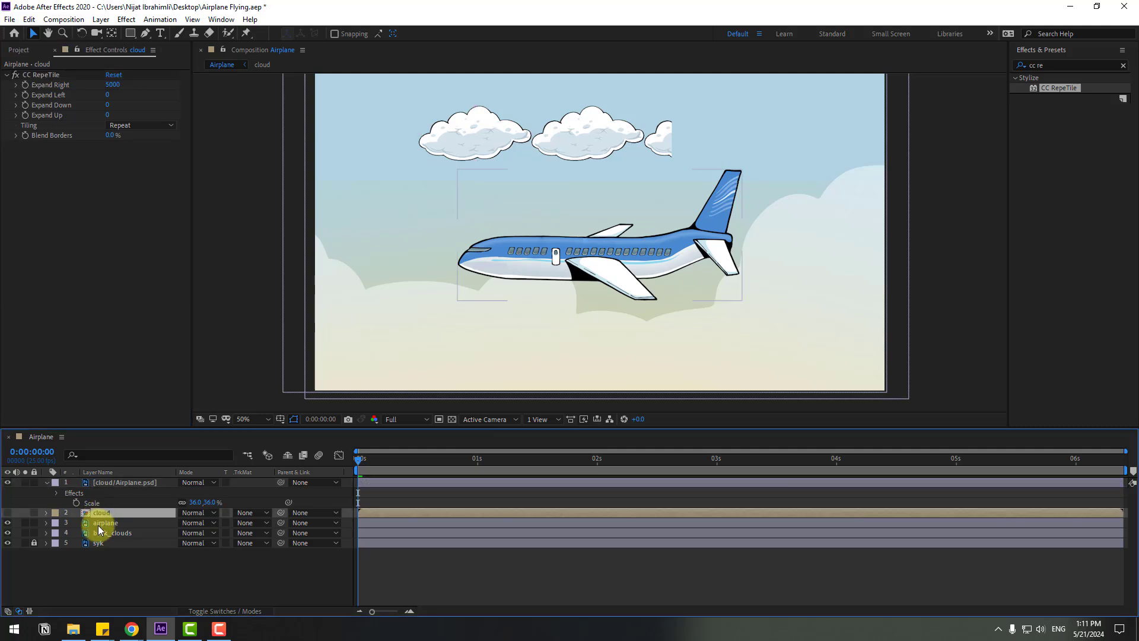
{"action": "left_click", "coordinate": [7, 514]}
{"action": "left_click", "coordinate": [95, 483]}
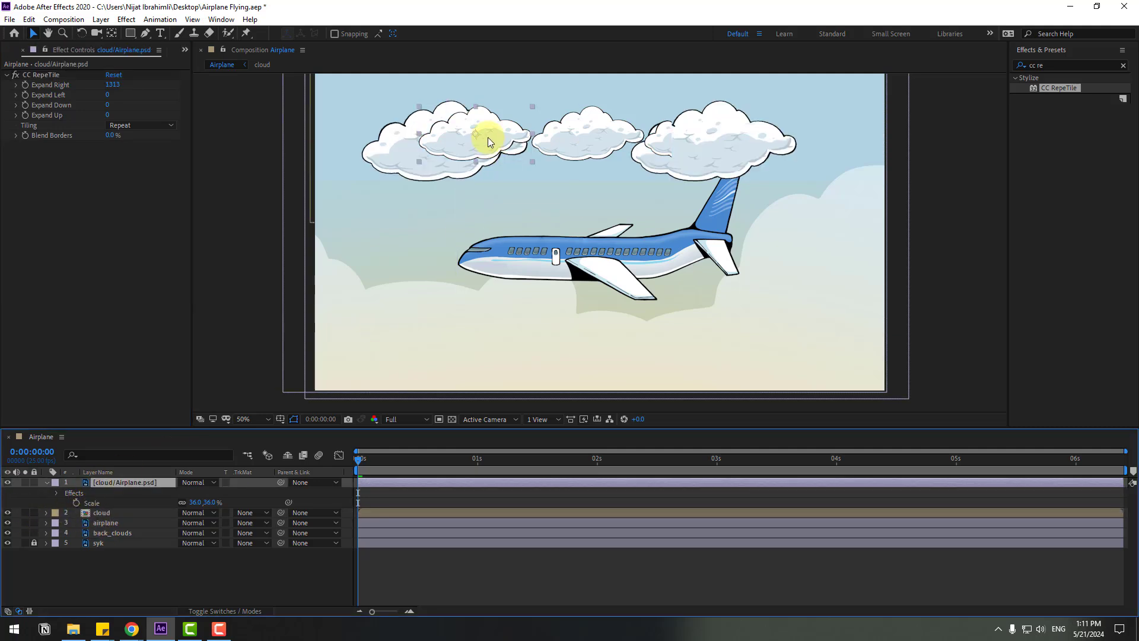
{"action": "left_click_drag", "start_coordinate": [483, 140], "coordinate": [440, 260]}
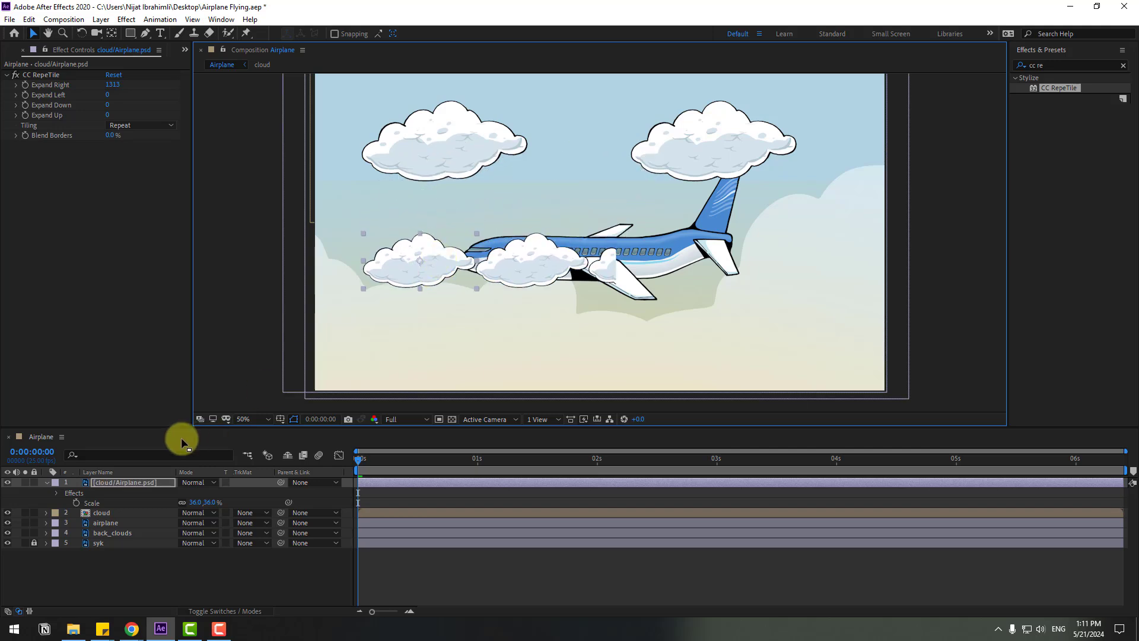
Set the small cloud's Expand Right to 5000 and move it lower and left.
{"action": "left_click", "coordinate": [99, 512]}
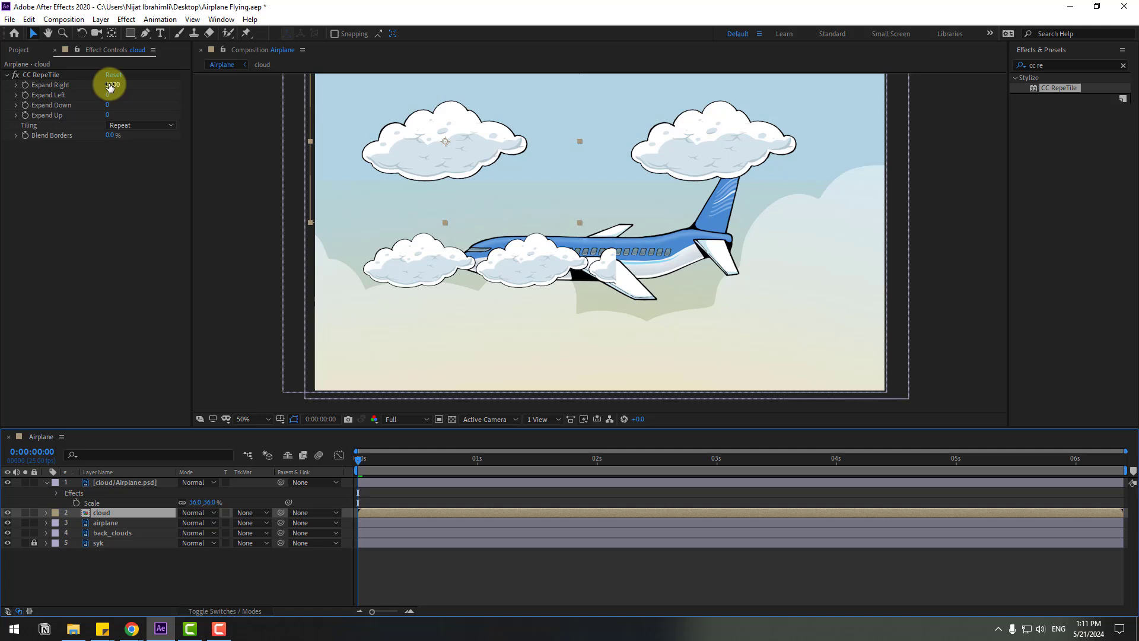
{"action": "left_click", "coordinate": [104, 483]}
{"action": "left_click", "coordinate": [106, 84]}
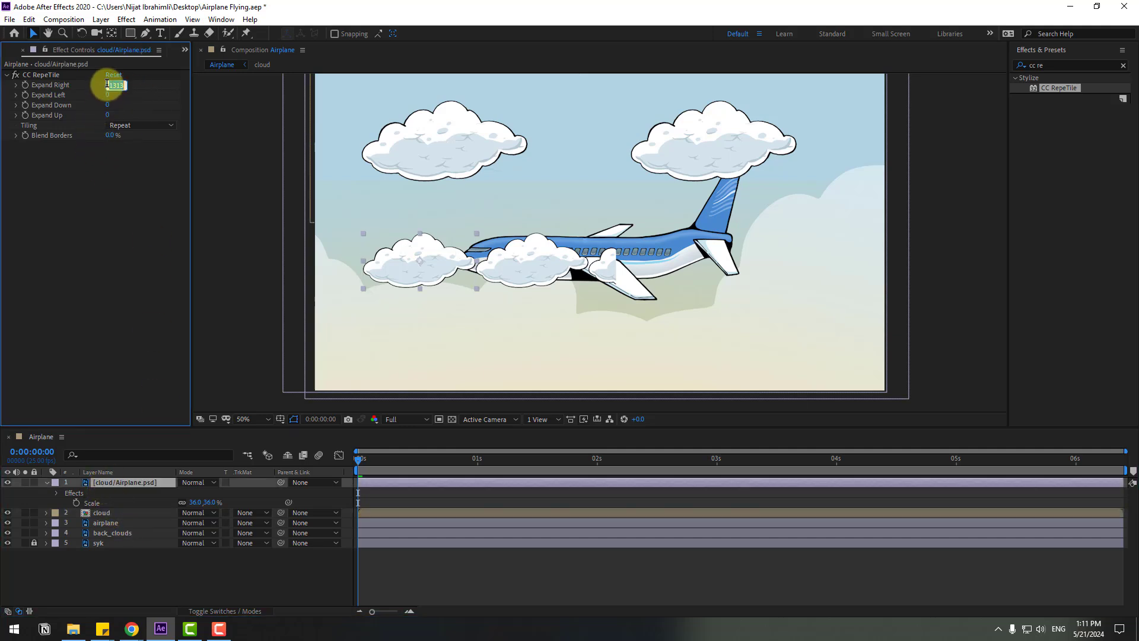
{"action": "type", "text": "5000"}
{"action": "key", "text": "Return"}
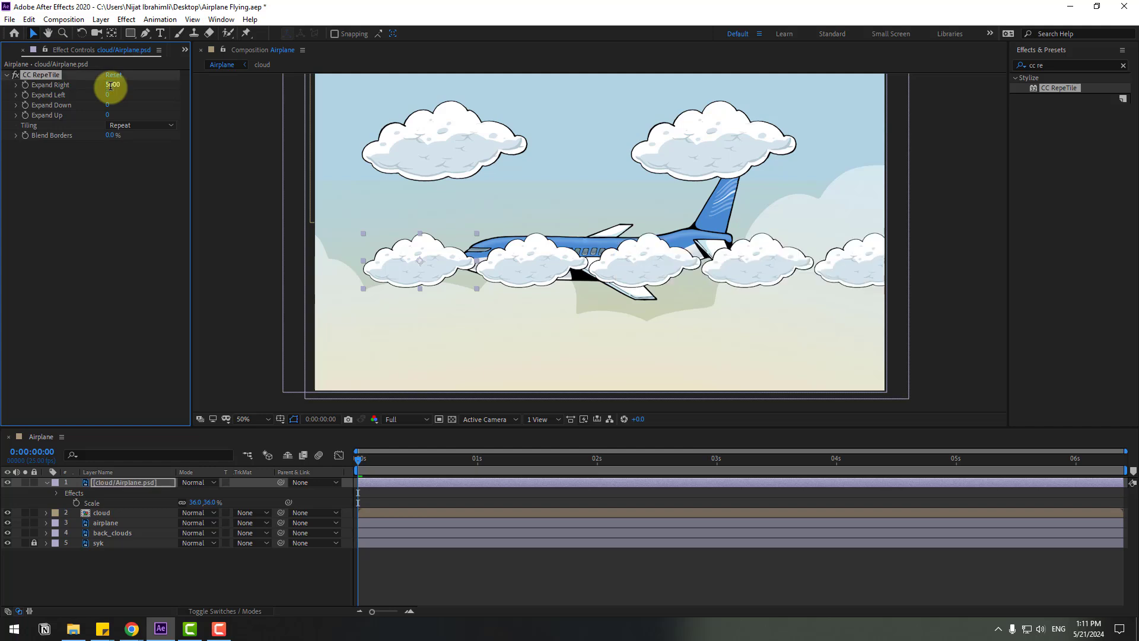
{"action": "left_click_drag", "start_coordinate": [365, 270], "coordinate": [431, 282]}
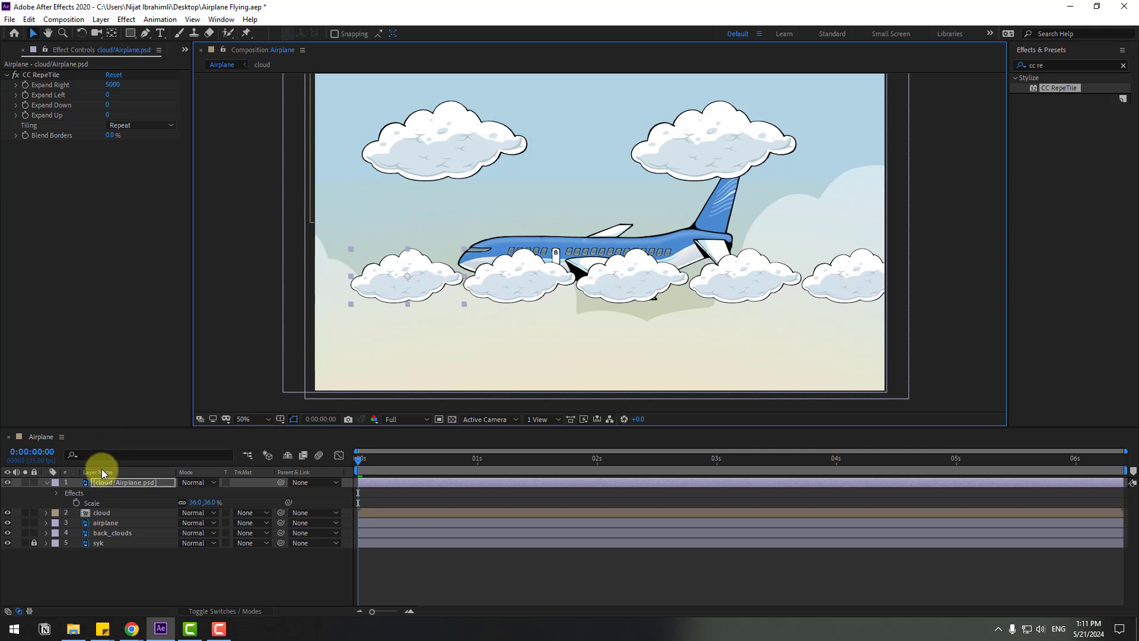
Delete the small test cloud layer and nudge the cloud row right and up.
{"action": "key", "text": "Delete"}
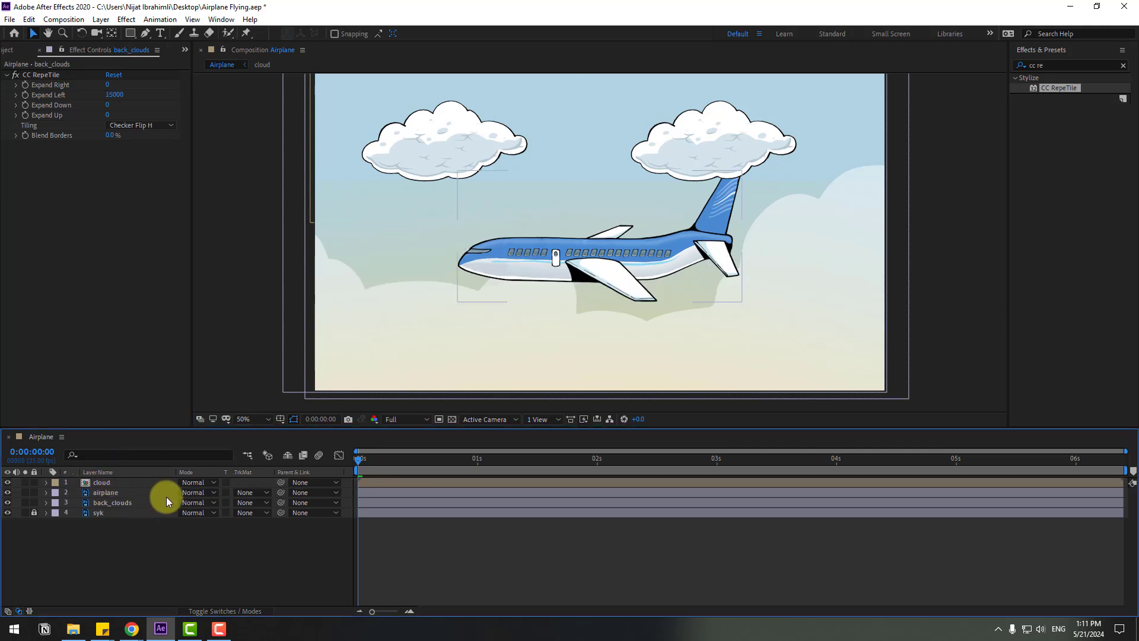
{"action": "left_click", "coordinate": [98, 484]}
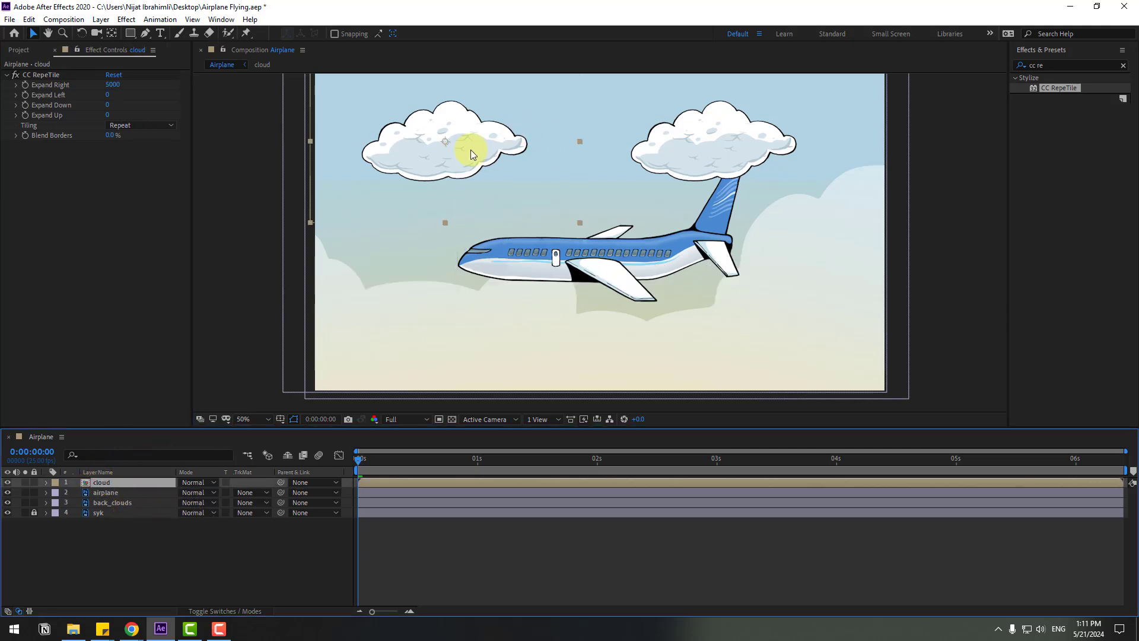
{"action": "left_click_drag", "start_coordinate": [471, 154], "coordinate": [525, 140]}
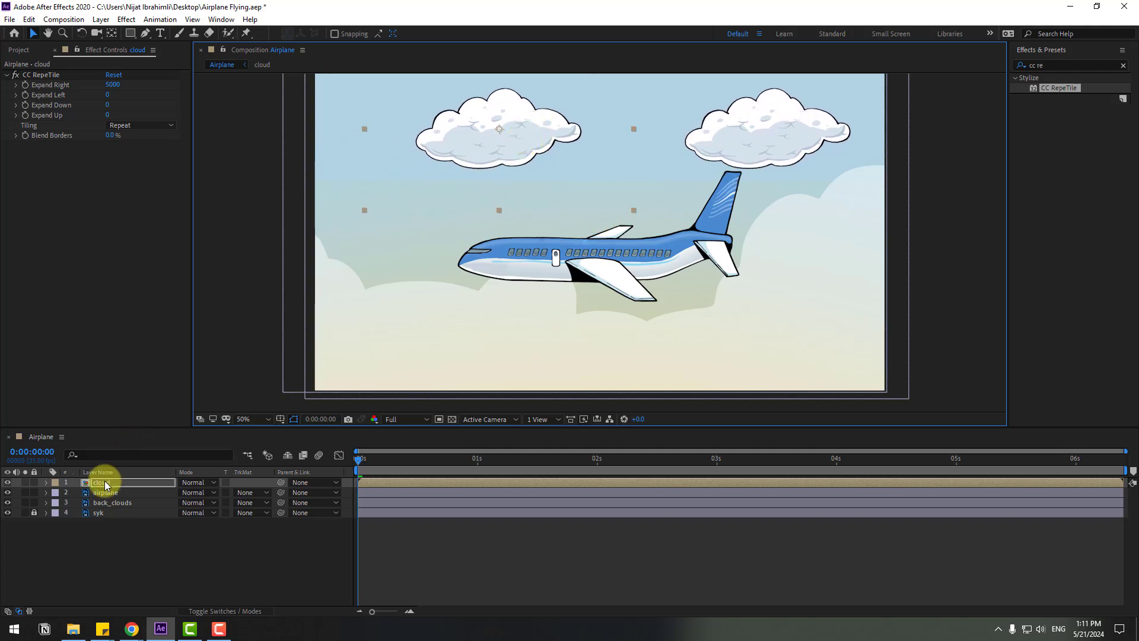
Duplicate the cloud row as cloud 2, move it below the airplane, and preview.
{"action": "key", "text": "ctrl+d"}
{"action": "left_click_drag", "start_coordinate": [555, 145], "coordinate": [309, 321]}
{"action": "key", "text": "space"}
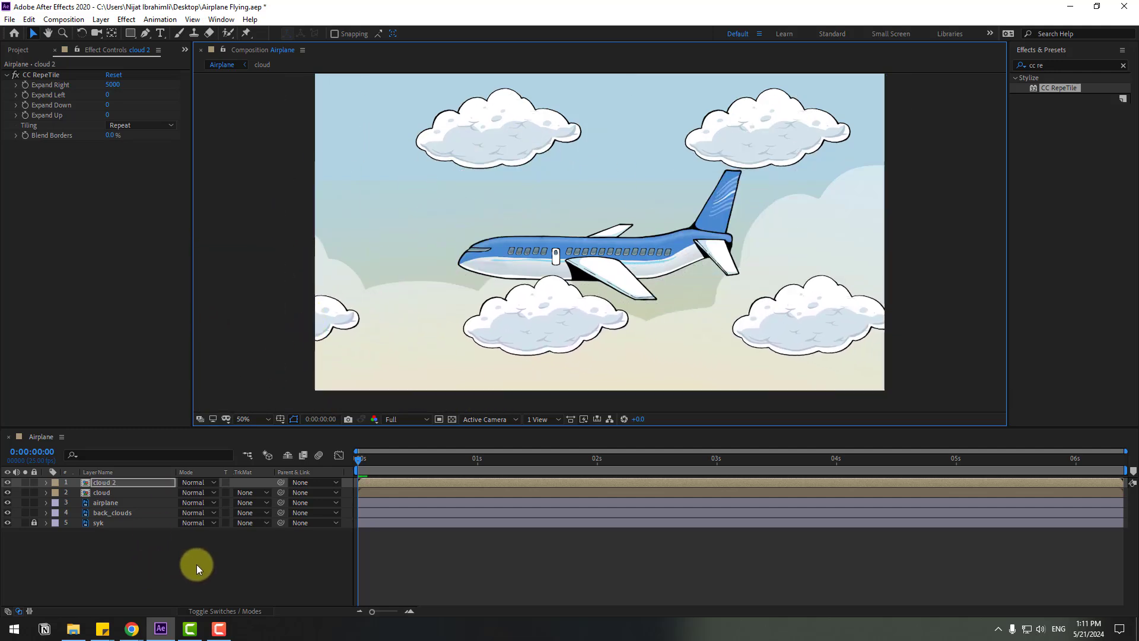
{"action": "left_click", "coordinate": [420, 462]}
{"action": "key", "text": "Home"}
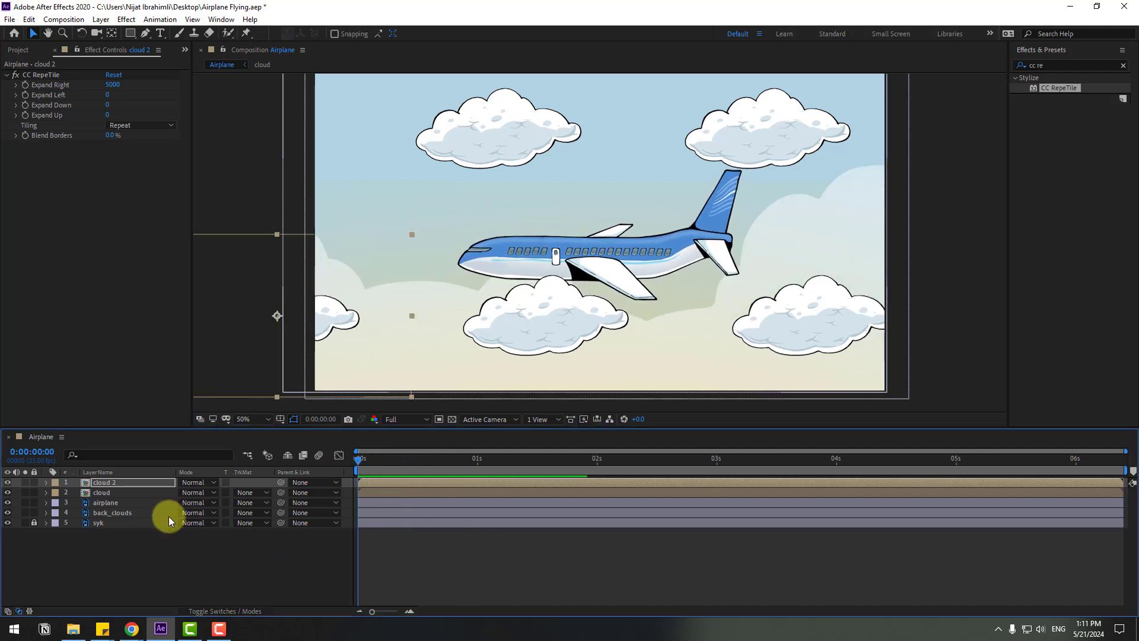
{"action": "left_click", "coordinate": [97, 494]}
Shift the upper cloud row left and set its Expand Right to 15000.
{"action": "key", "text": "p"}
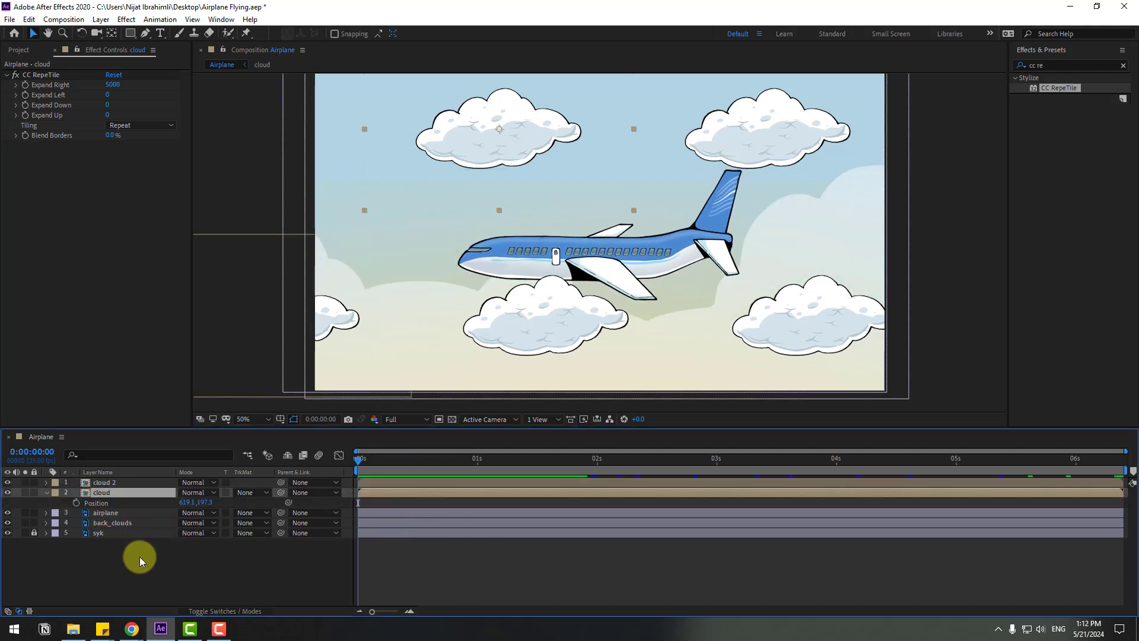
{"action": "left_click_drag", "start_coordinate": [181, 504], "coordinate": [3, 492]}
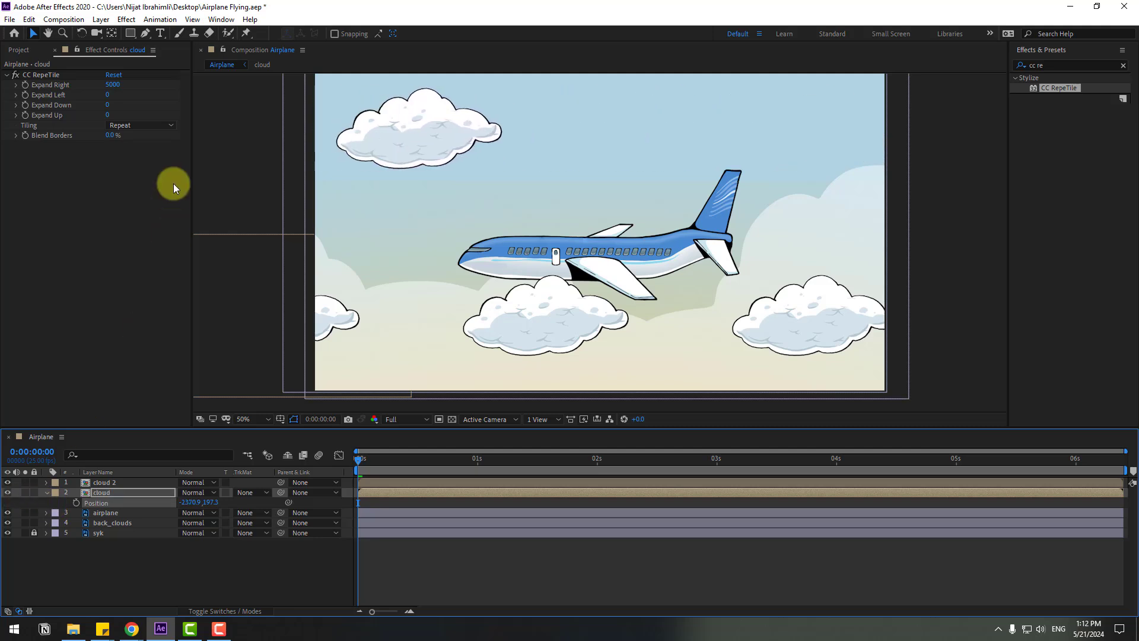
{"action": "left_click", "coordinate": [112, 86]}
{"action": "type", "text": "15000"}
{"action": "key", "text": "Return"}
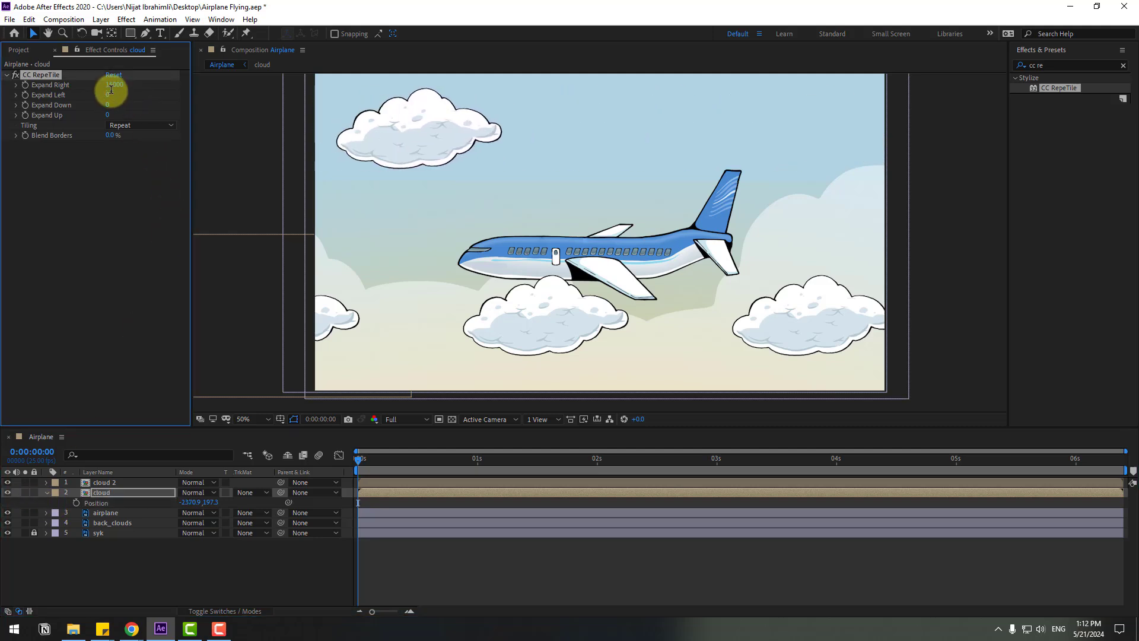
Keyframe the upper clouds sliding from X -5550.9 to -1420.9 by 6:09, then preview.
{"action": "left_click_drag", "start_coordinate": [189, 502], "coordinate": [13, 500]}
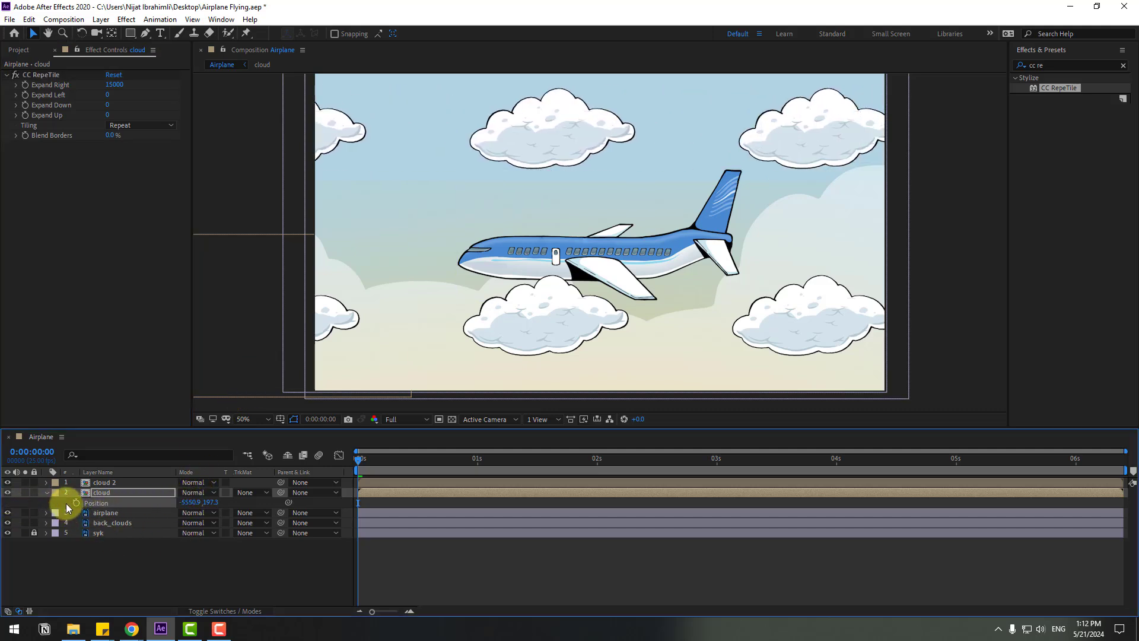
{"action": "left_click_drag", "start_coordinate": [357, 469], "coordinate": [1133, 454]}
{"action": "left_click_drag", "start_coordinate": [189, 503], "coordinate": [420, 486]}
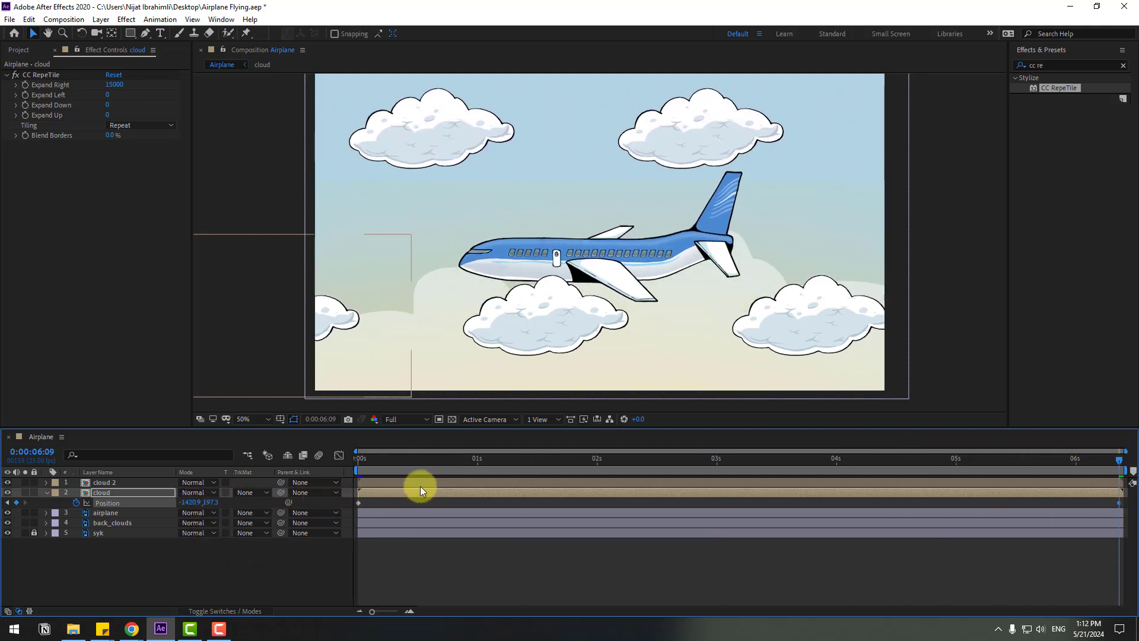
{"action": "key", "text": "space"}
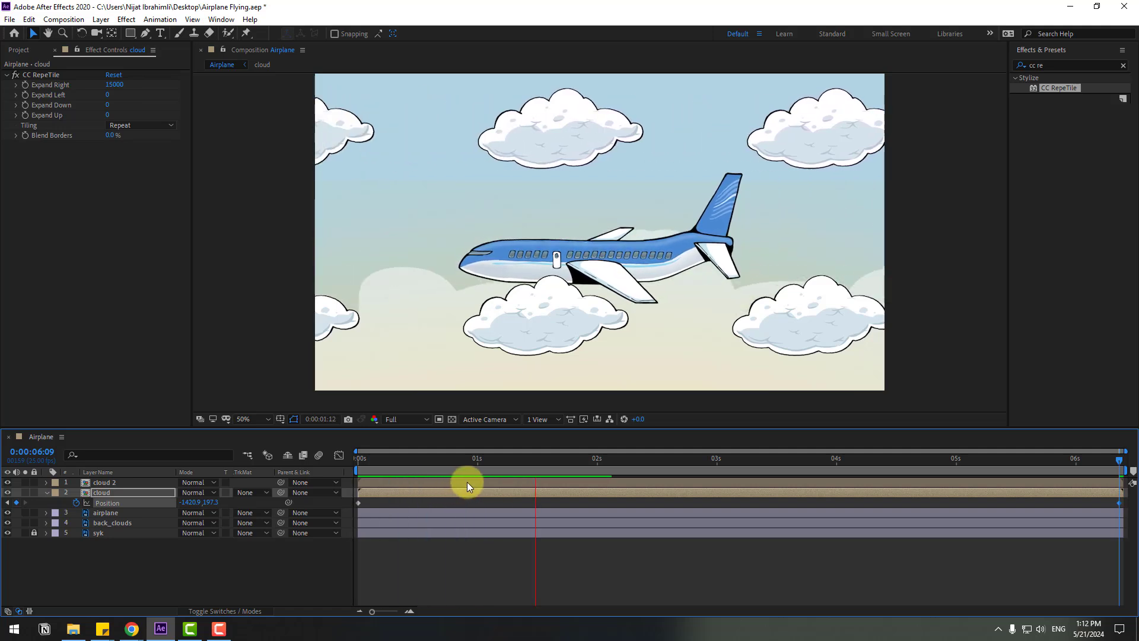
{"action": "key", "text": "space"}
{"action": "key", "text": "Home"}
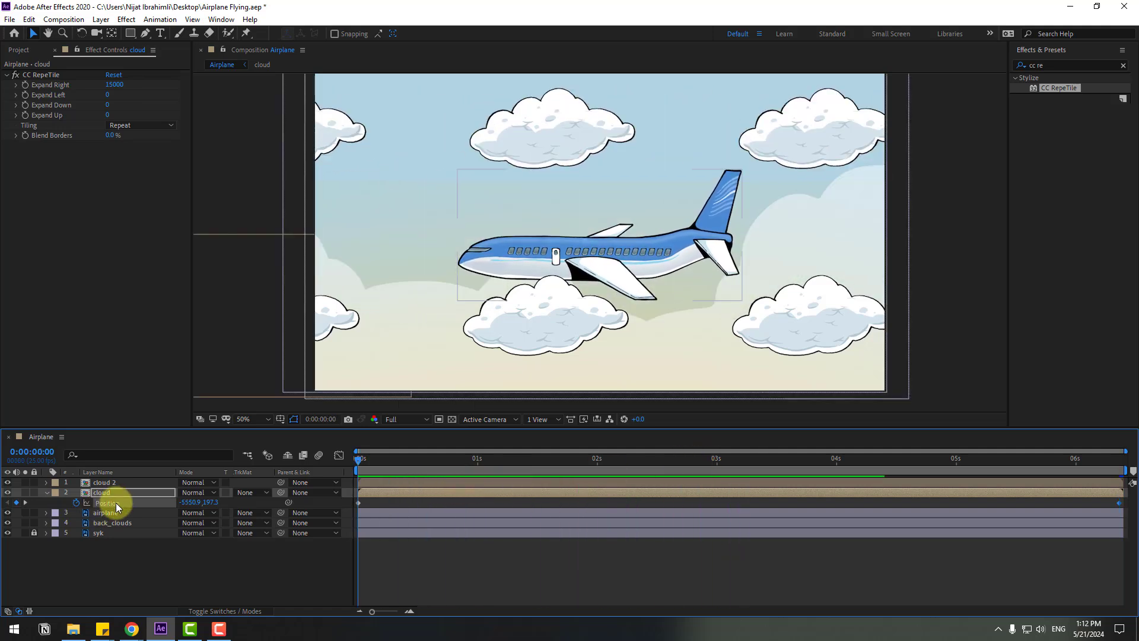
{"action": "left_click", "coordinate": [107, 482]}
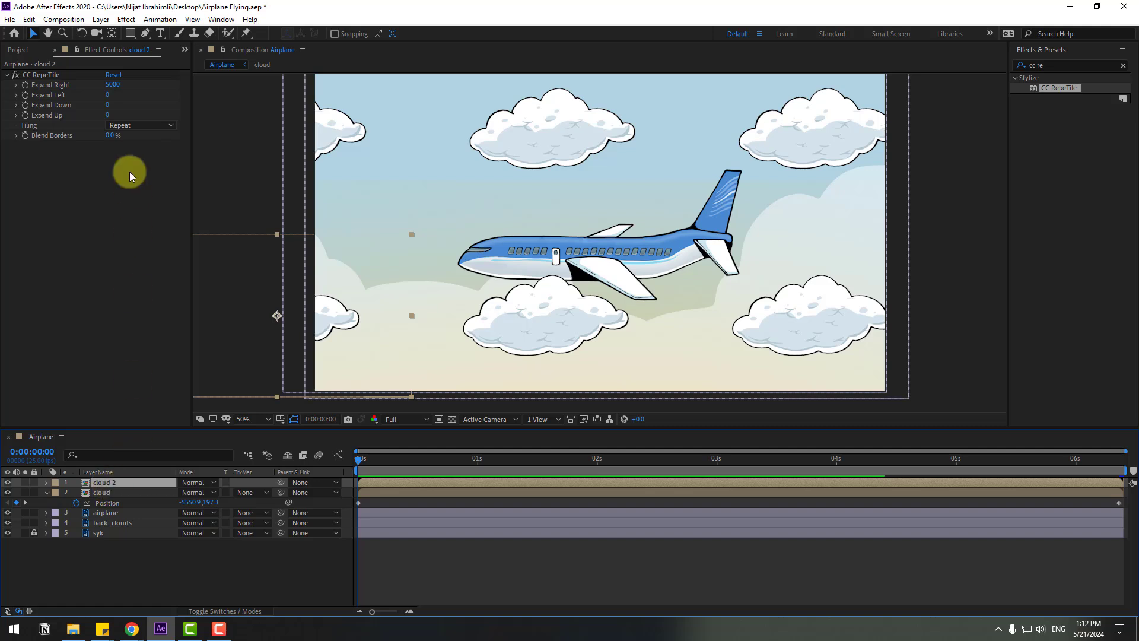
Set the lower cloud 2 row's Expand Right to 15000.
{"action": "left_click", "coordinate": [114, 86]}
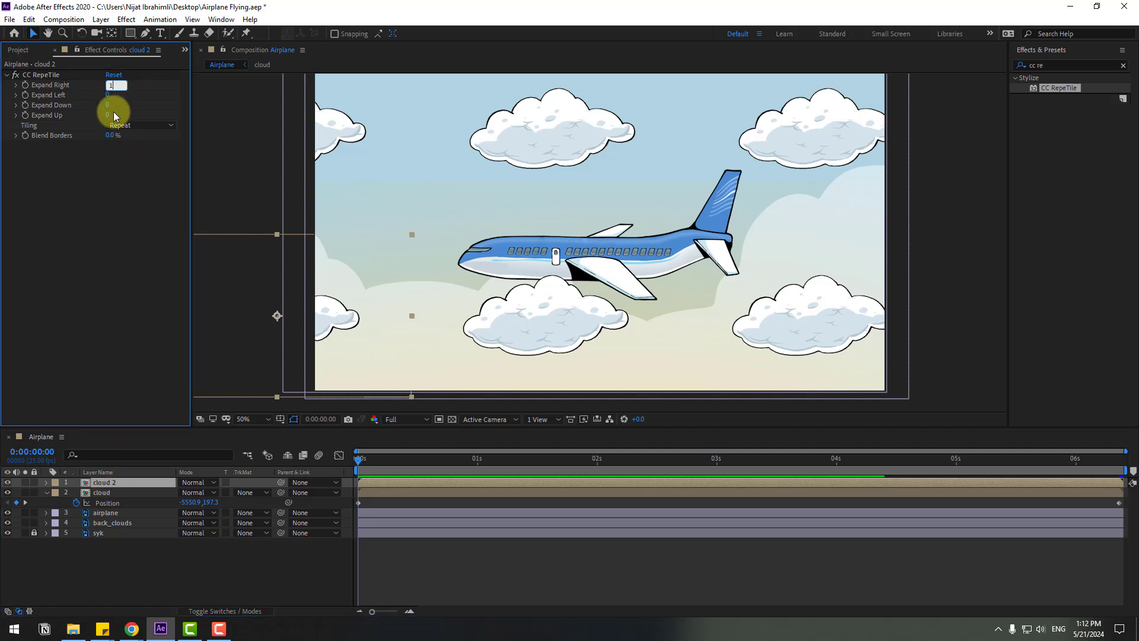
{"action": "type", "text": "15000"}
{"action": "key", "text": "Return"}
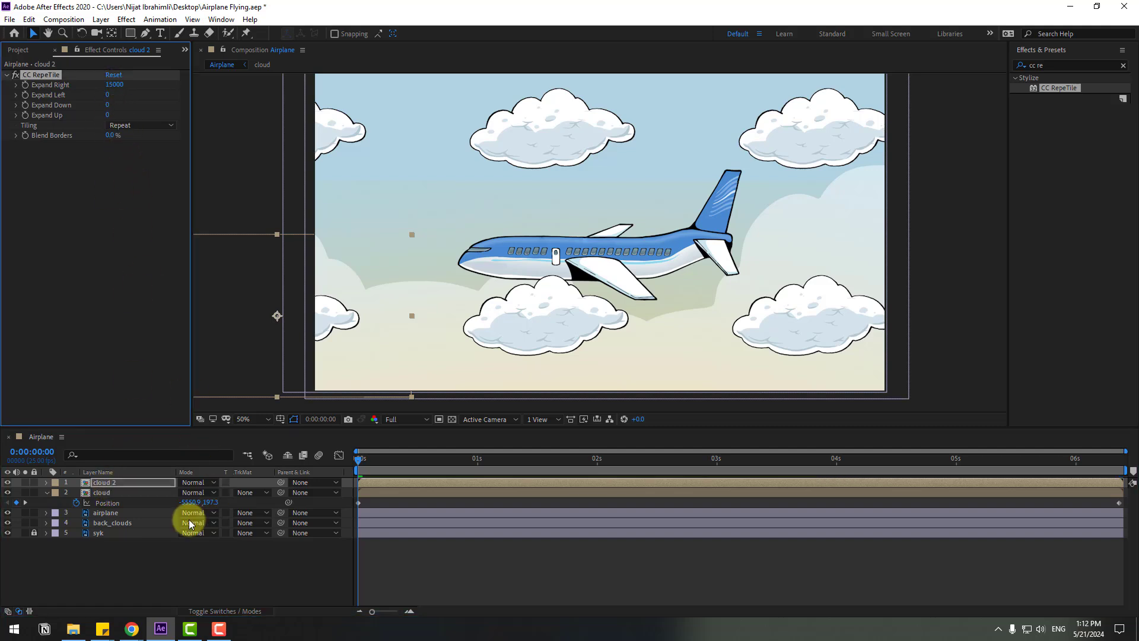
Keyframe cloud 2's Position from X -4178.9 to -638.9 and preview it.
{"action": "key", "text": "p"}
{"action": "left_click_drag", "start_coordinate": [186, 492], "coordinate": [77, 493]}
{"action": "left_click", "coordinate": [77, 493]}
{"action": "left_click_drag", "start_coordinate": [359, 458], "coordinate": [1131, 460]}
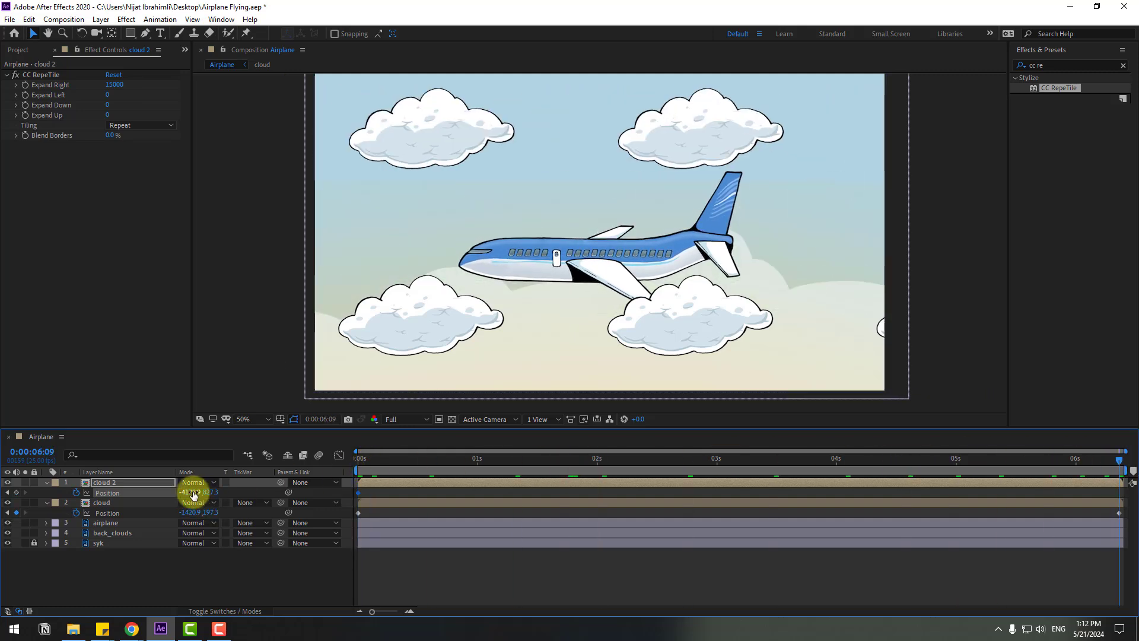
{"action": "left_click_drag", "start_coordinate": [191, 491], "coordinate": [405, 490]}
{"action": "key", "text": "space"}
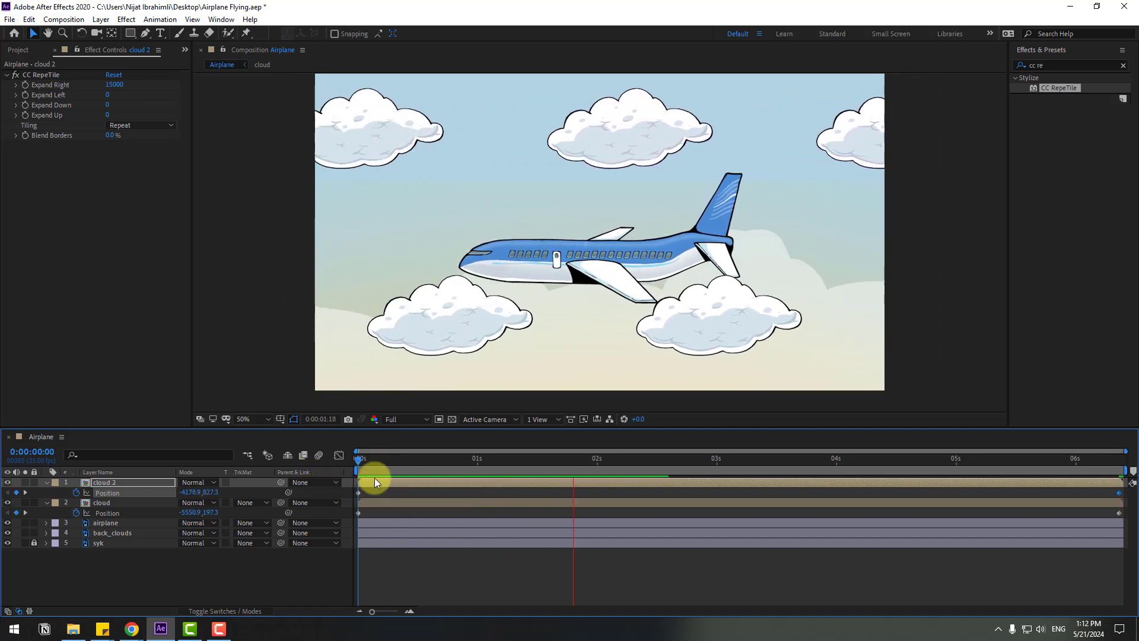
{"action": "left_click", "coordinate": [401, 459]}
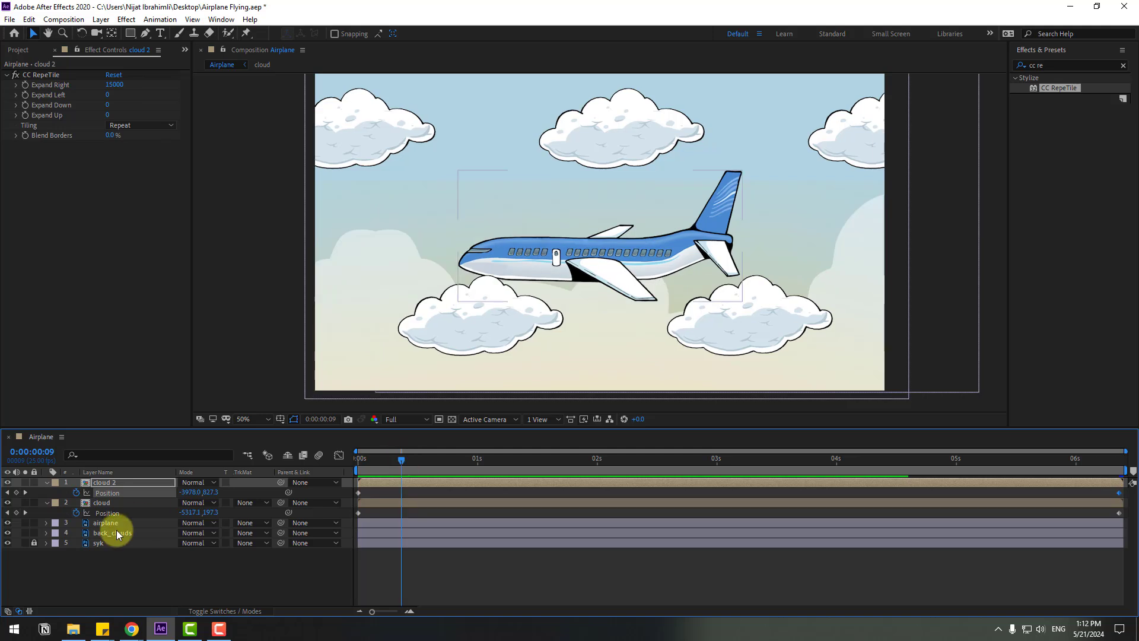
Apply the Wiggle - position preset to the cloud inside the cloud precomp and preview.
{"action": "left_click", "coordinate": [101, 503]}
{"action": "double_click", "coordinate": [101, 504]}
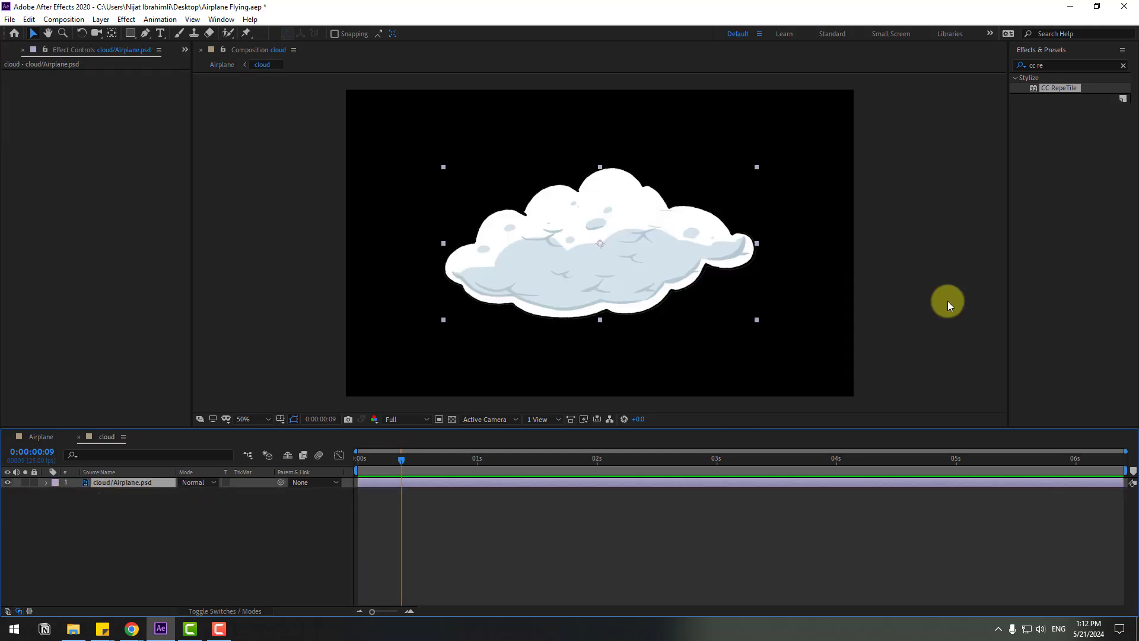
{"action": "left_click", "coordinate": [1044, 66]}
{"action": "type", "text": "w"}
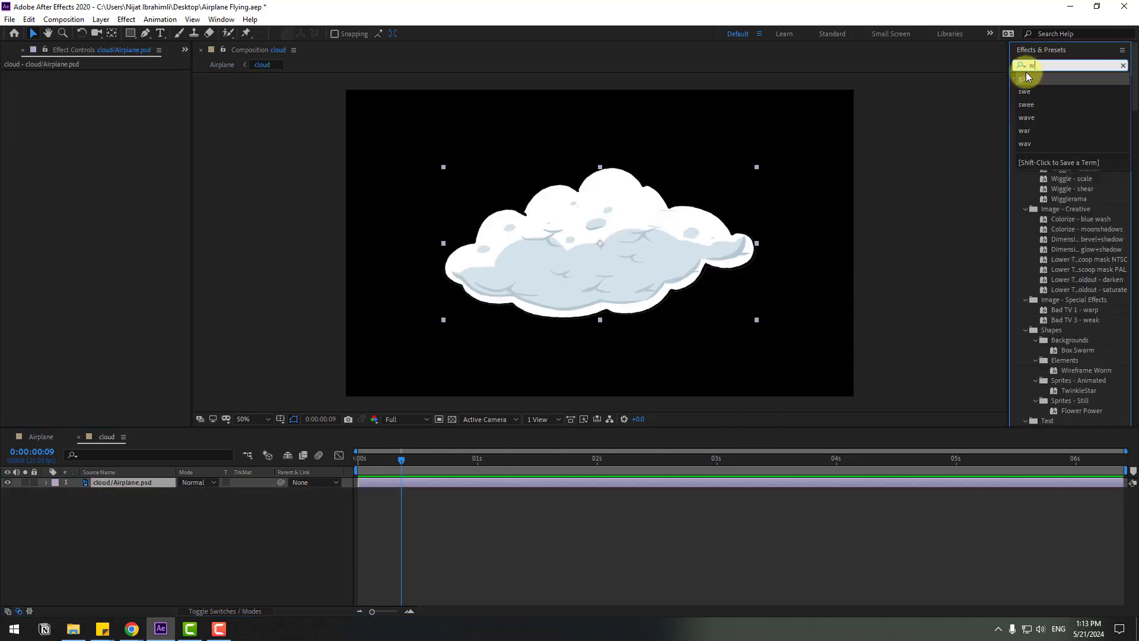
{"action": "type", "text": "iggl"}
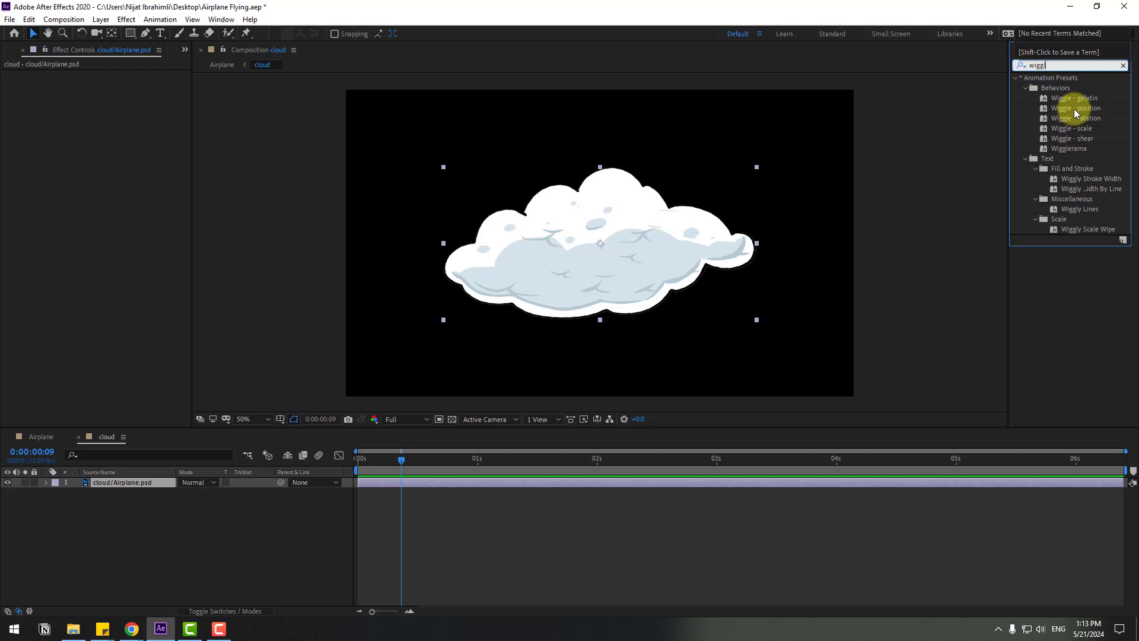
{"action": "left_click_drag", "start_coordinate": [1077, 108], "coordinate": [116, 483]}
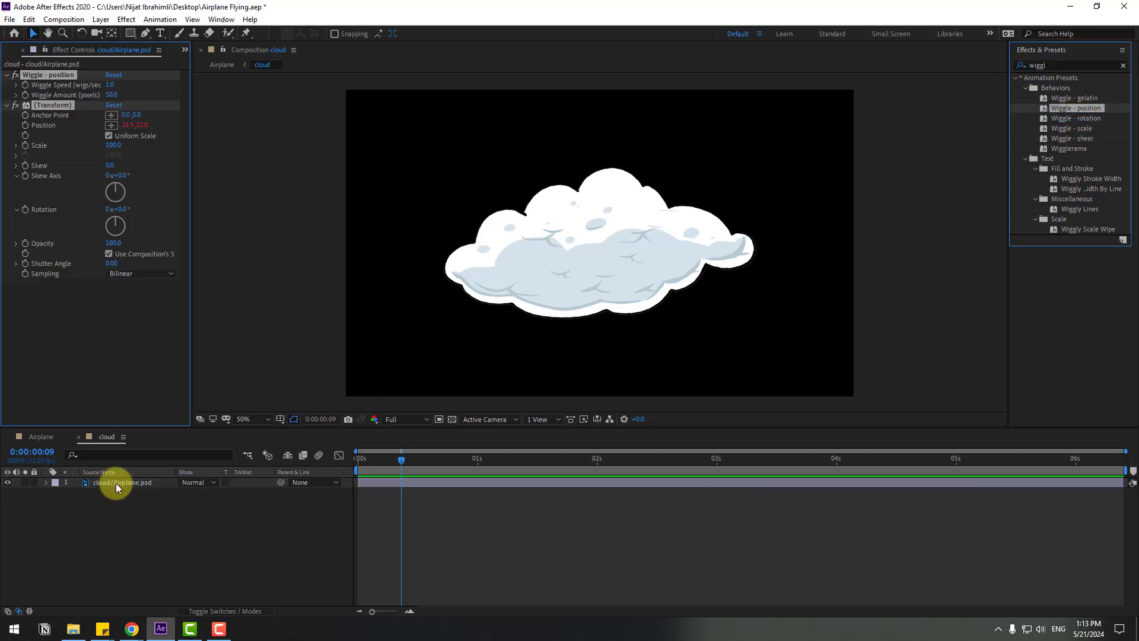
{"action": "key", "text": "space"}
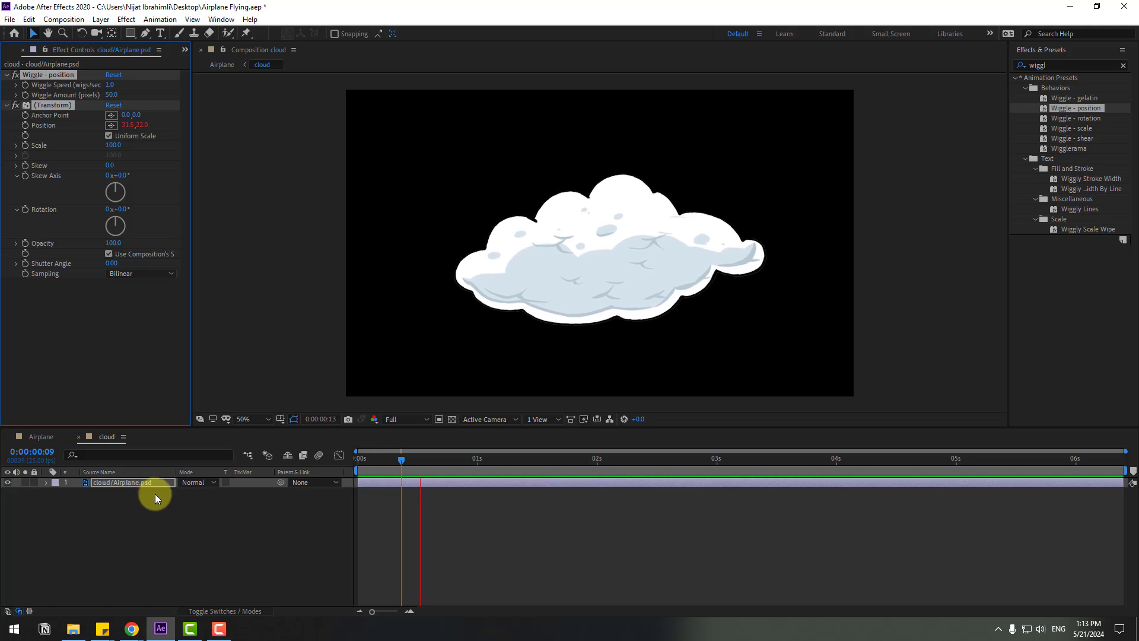
{"action": "left_click", "coordinate": [415, 465]}
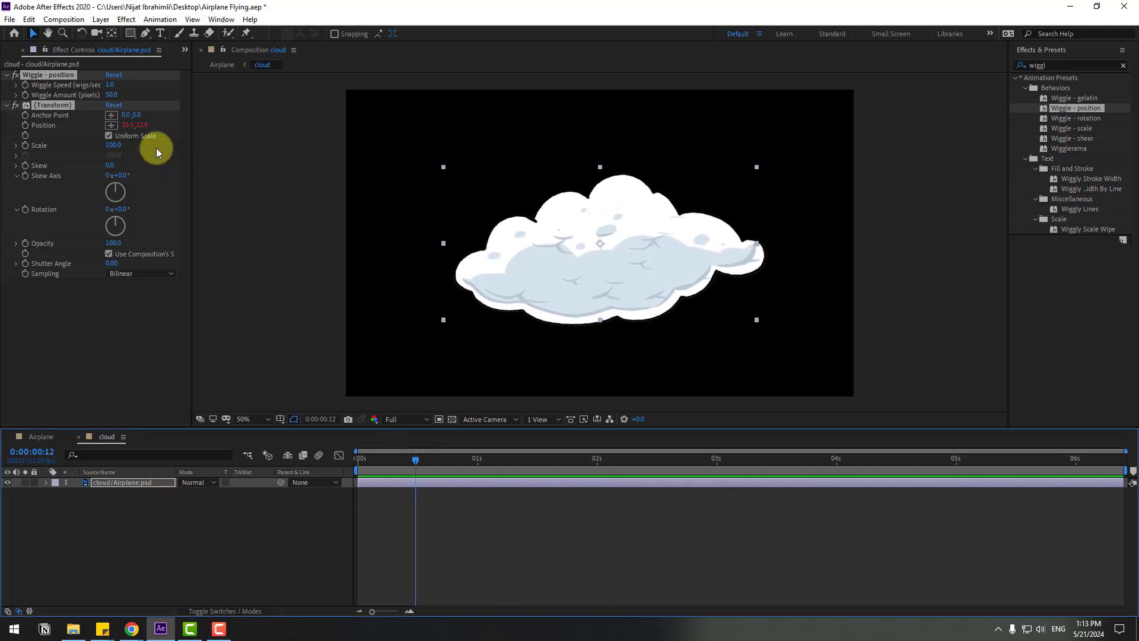
Lower the Wiggle Amount to 25, preview, and return to the Airplane comp.
{"action": "left_click", "coordinate": [113, 95]}
{"action": "type", "text": "25"}
{"action": "left_click", "coordinate": [169, 512]}
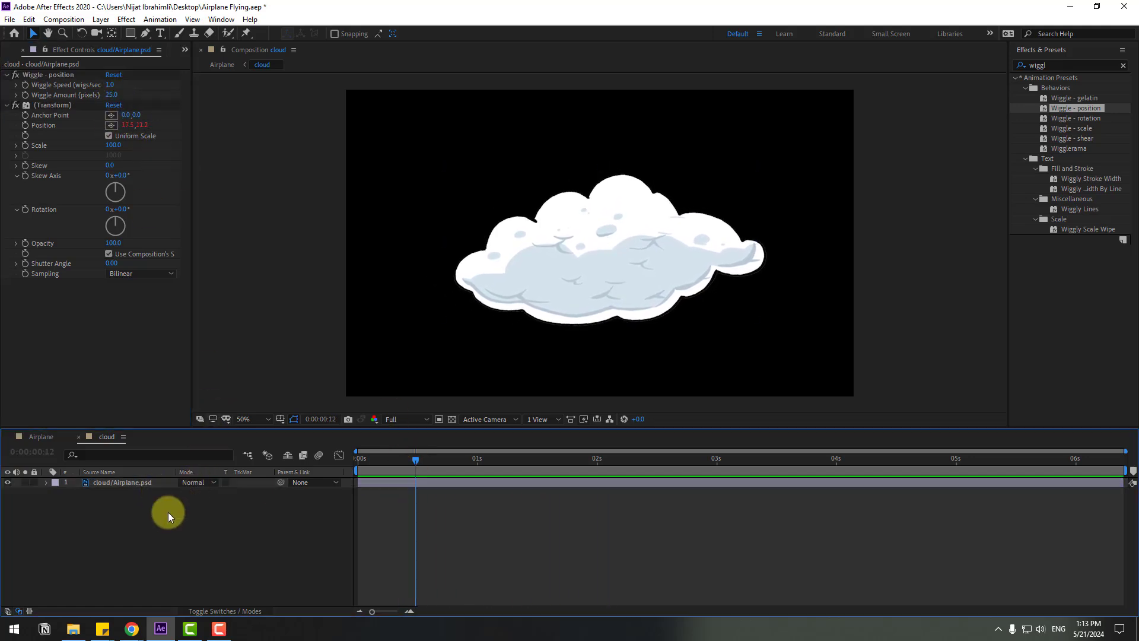
{"action": "key", "text": "space"}
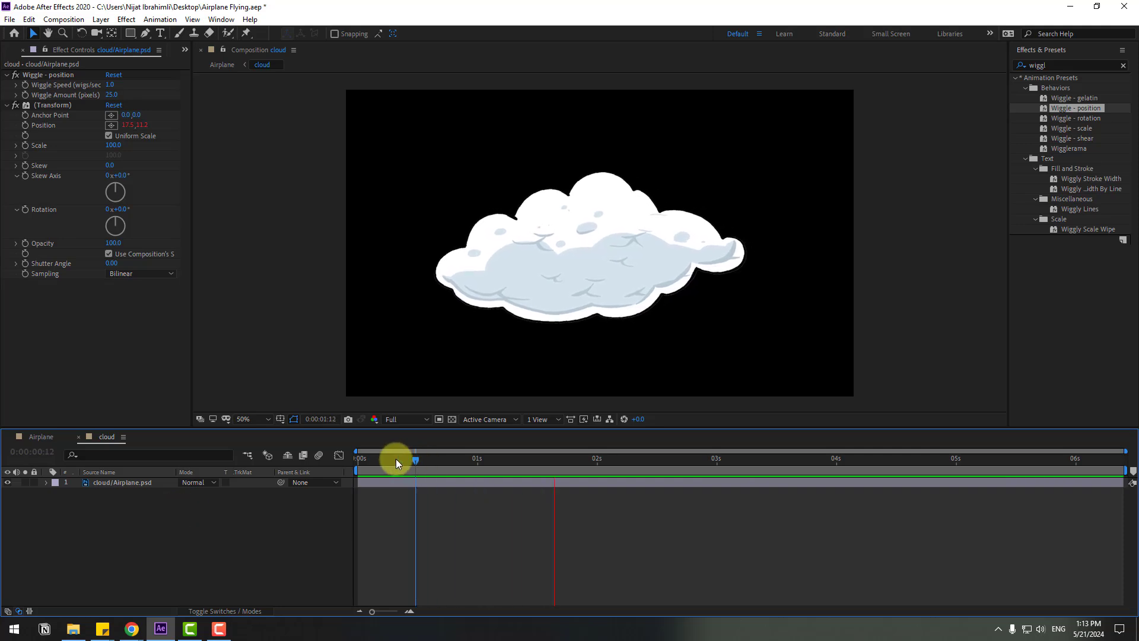
{"action": "left_click", "coordinate": [41, 438]}
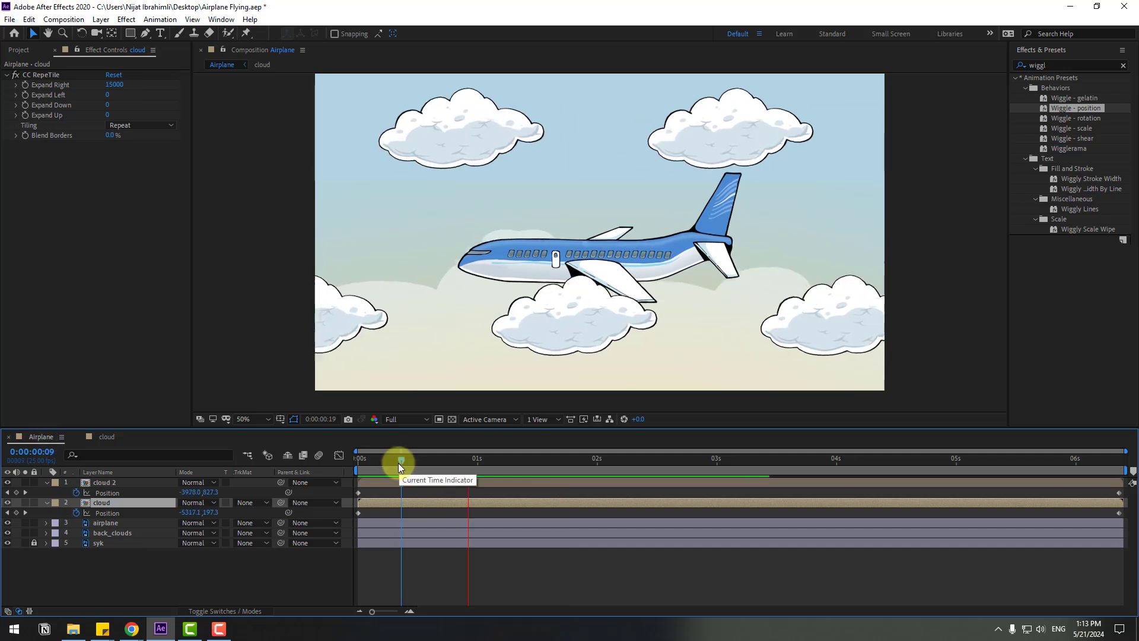
Scale up the front cloud 2 row at the first frame.
{"action": "left_click", "coordinate": [401, 461]}
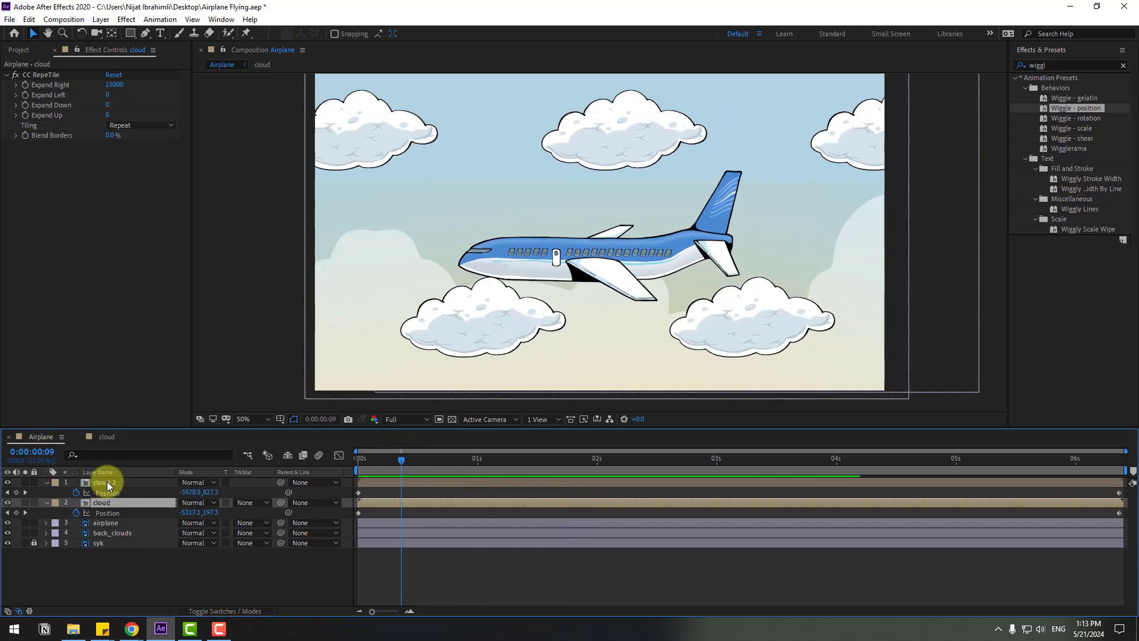
{"action": "left_click", "coordinate": [107, 482]}
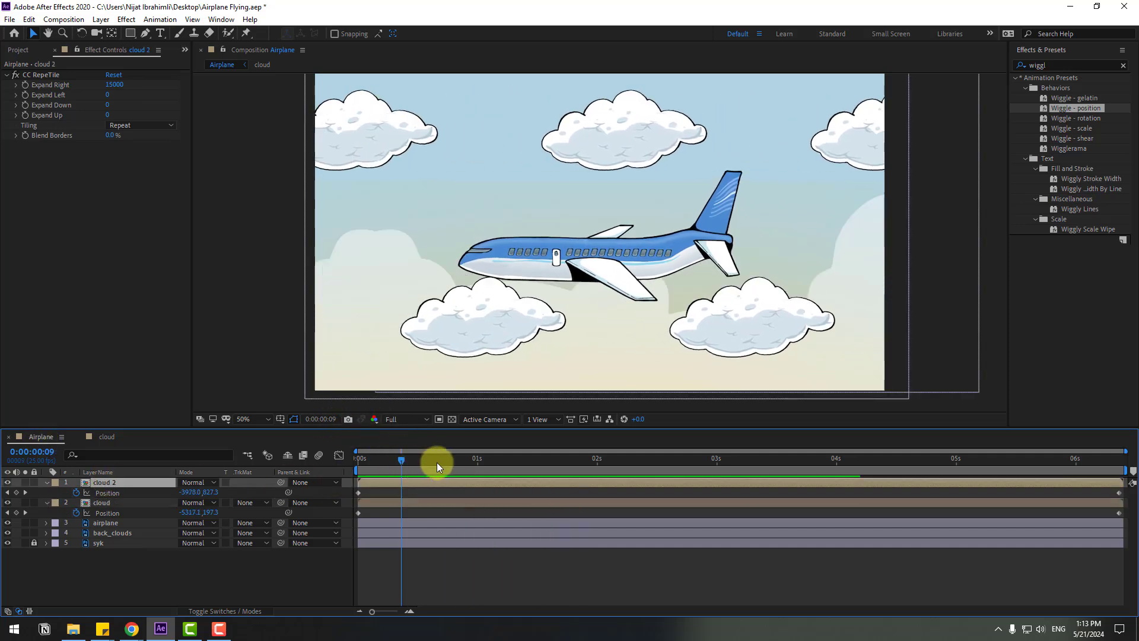
{"action": "left_click_drag", "start_coordinate": [437, 462], "coordinate": [308, 460]}
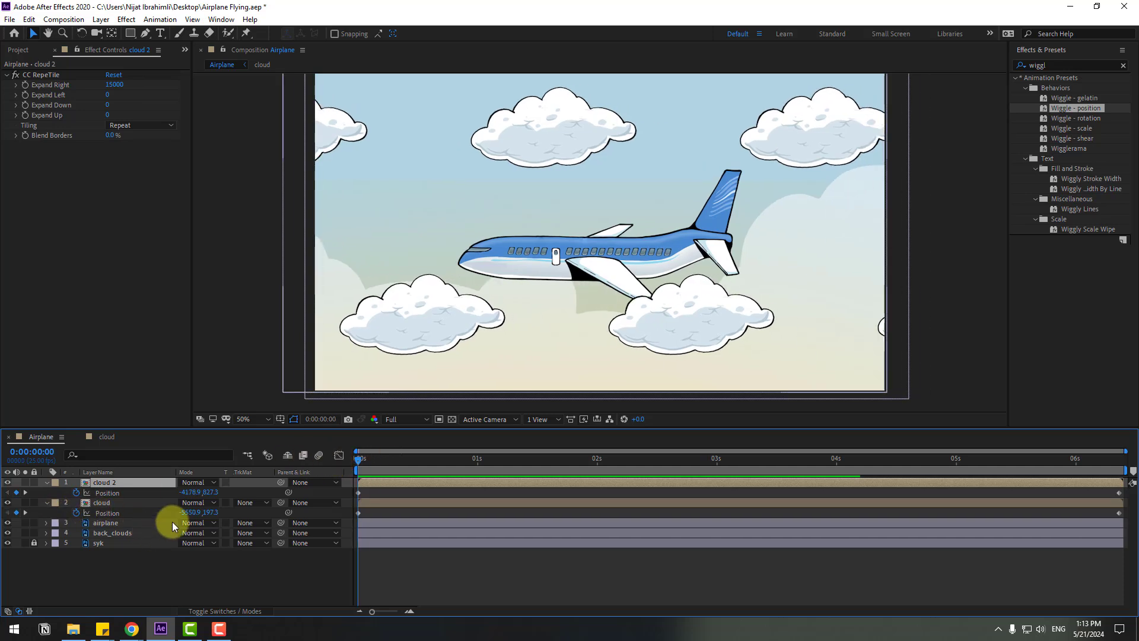
{"action": "key", "text": "s"}
{"action": "left_click_drag", "start_coordinate": [198, 492], "coordinate": [205, 492]}
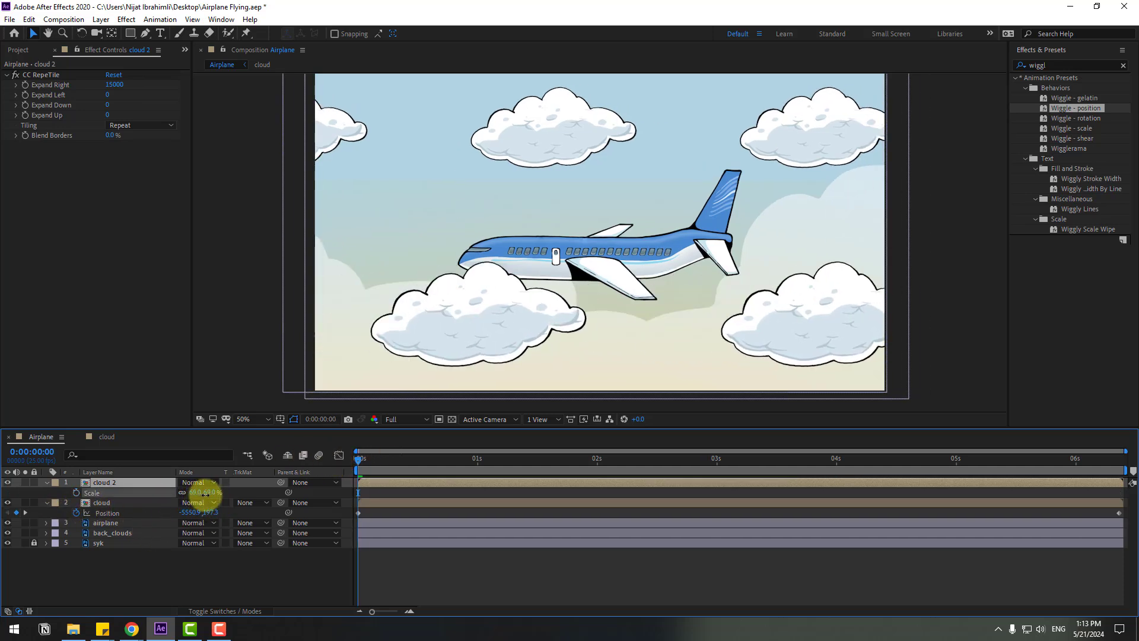
Raise cloud 2's first Position keyframe to Y 796.3.
{"action": "left_click", "coordinate": [113, 483]}
{"action": "key", "text": "p"}
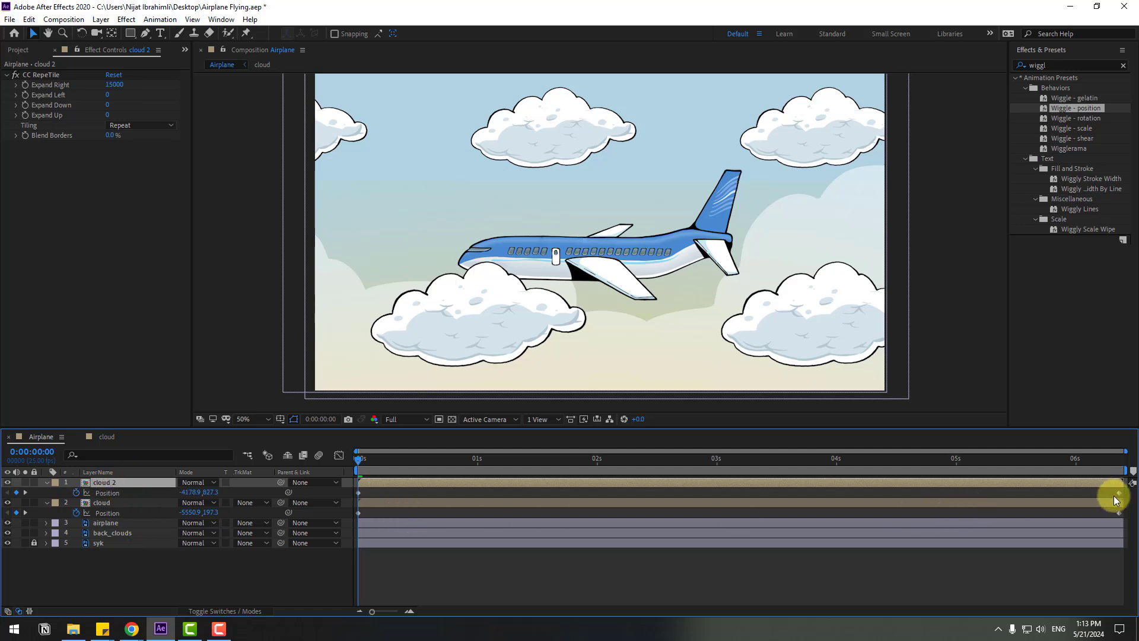
{"action": "left_click", "coordinate": [1117, 495]}
{"action": "left_click", "coordinate": [360, 494]}
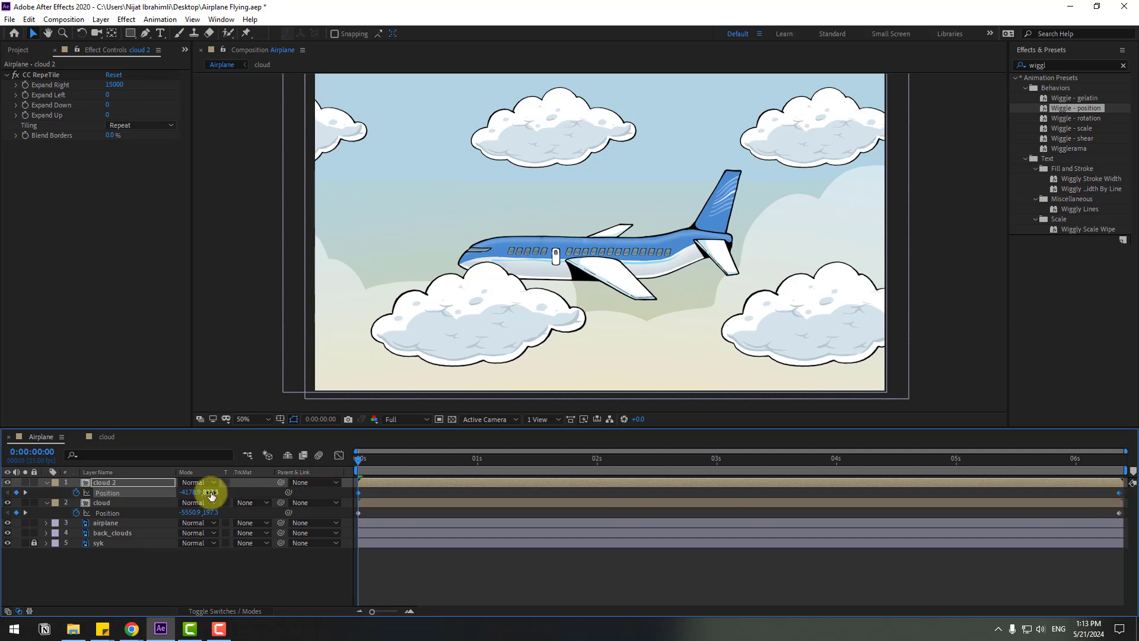
{"action": "left_click_drag", "start_coordinate": [212, 495], "coordinate": [196, 488]}
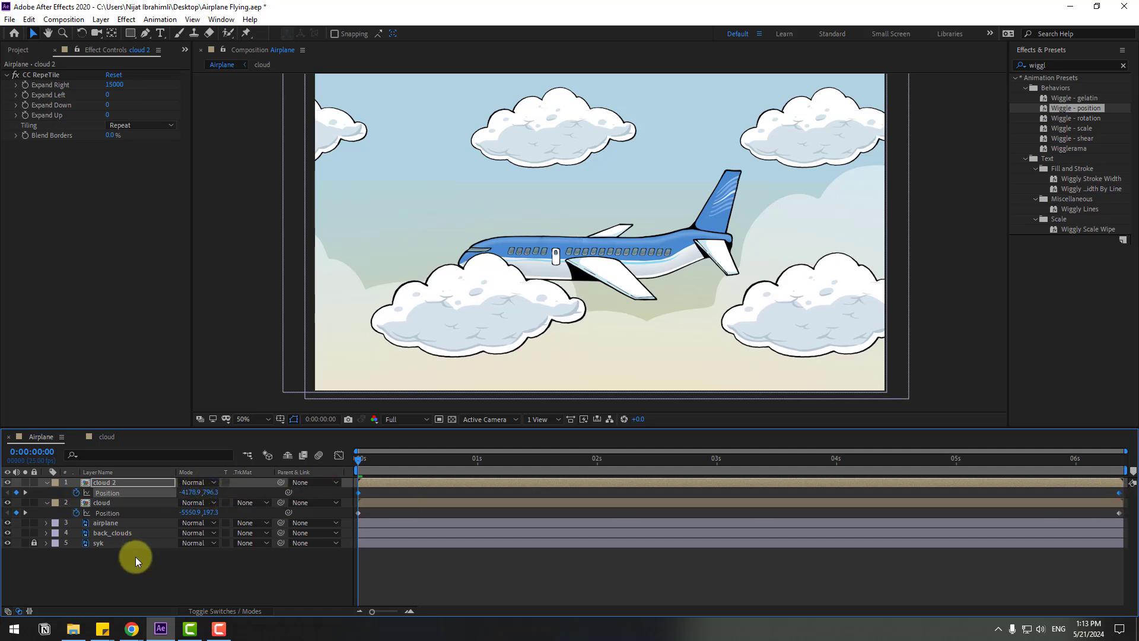
Move the cloud layer below the airplane in the layer stack.
{"action": "left_click", "coordinate": [118, 578]}
{"action": "left_click", "coordinate": [107, 504]}
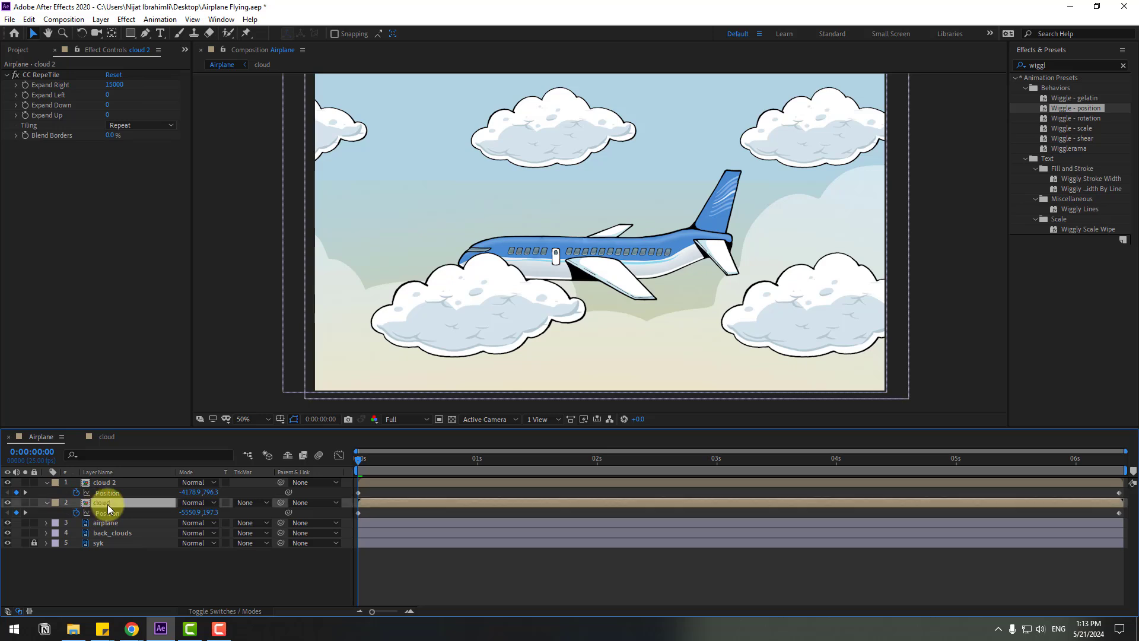
{"action": "left_click_drag", "start_coordinate": [105, 506], "coordinate": [116, 529]}
Scale the airplane to 70%, nudge it higher in the frame, and preview.
{"action": "left_click", "coordinate": [104, 503]}
{"action": "key", "text": "s"}
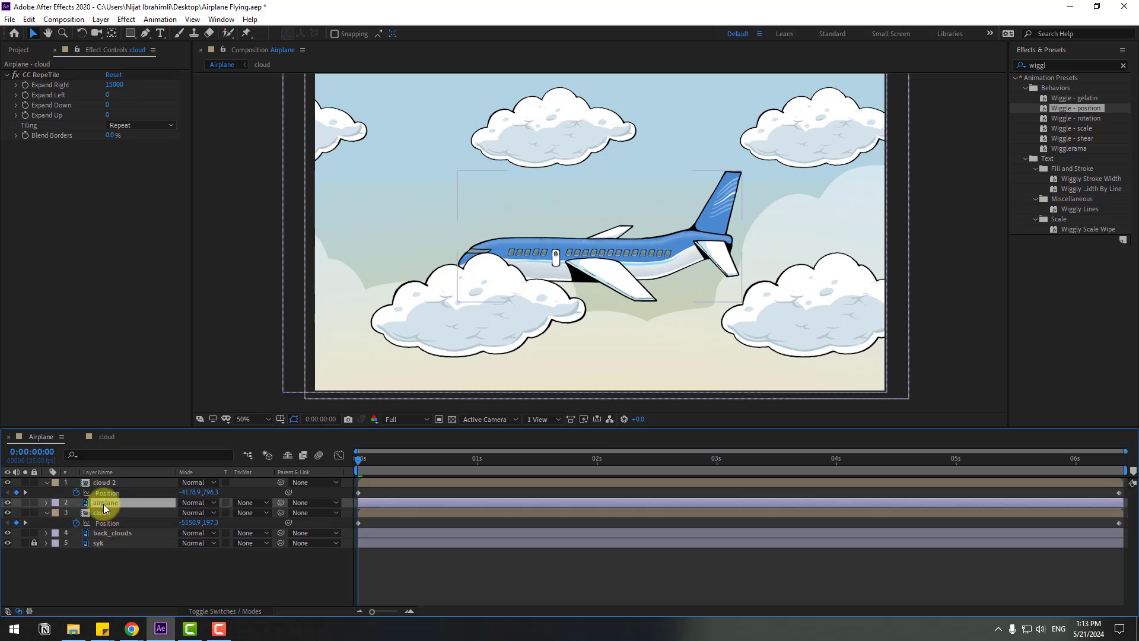
{"action": "left_click_drag", "start_coordinate": [193, 518], "coordinate": [200, 514]}
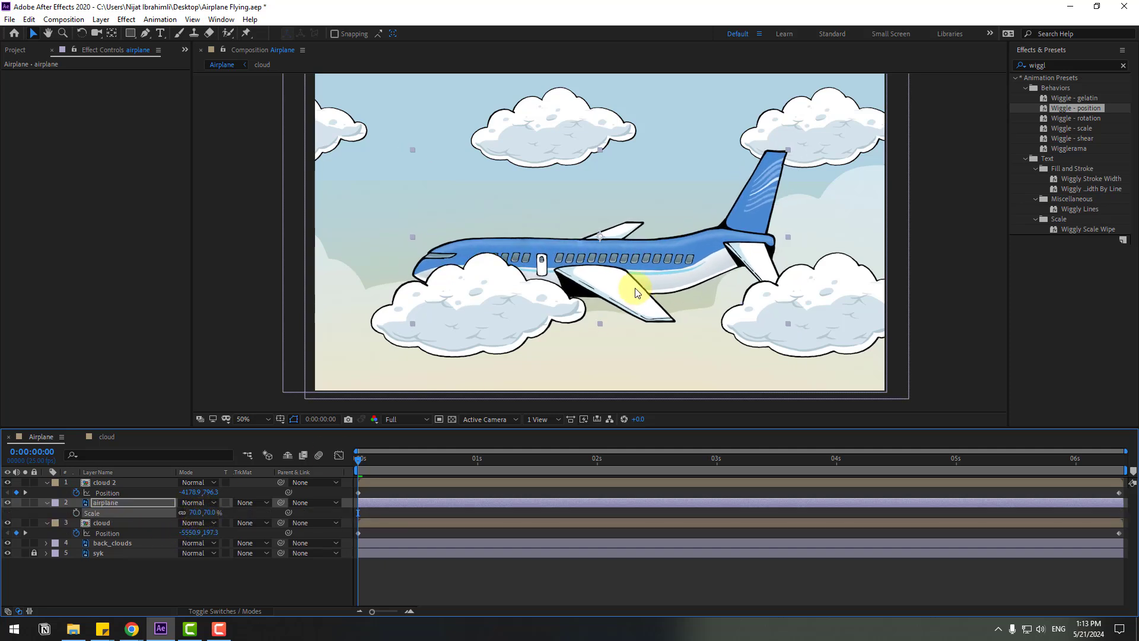
{"action": "left_click_drag", "start_coordinate": [599, 297], "coordinate": [606, 266]}
{"action": "key", "text": "space"}
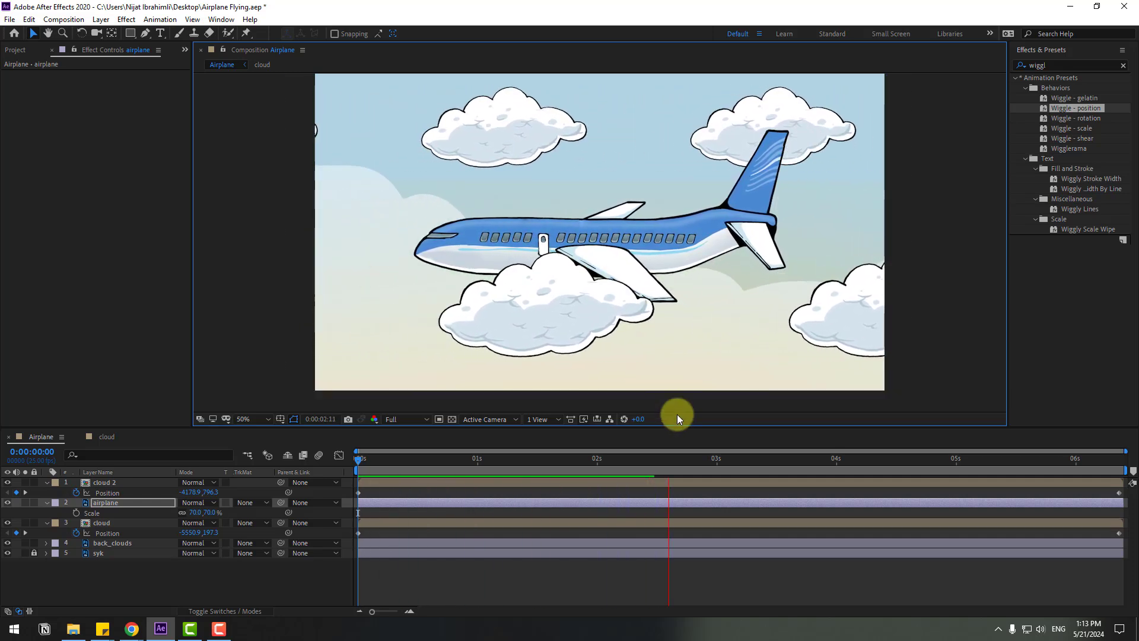
{"action": "scroll", "coordinate": [598, 364], "scroll_direction": "down", "scroll_amount": 2}
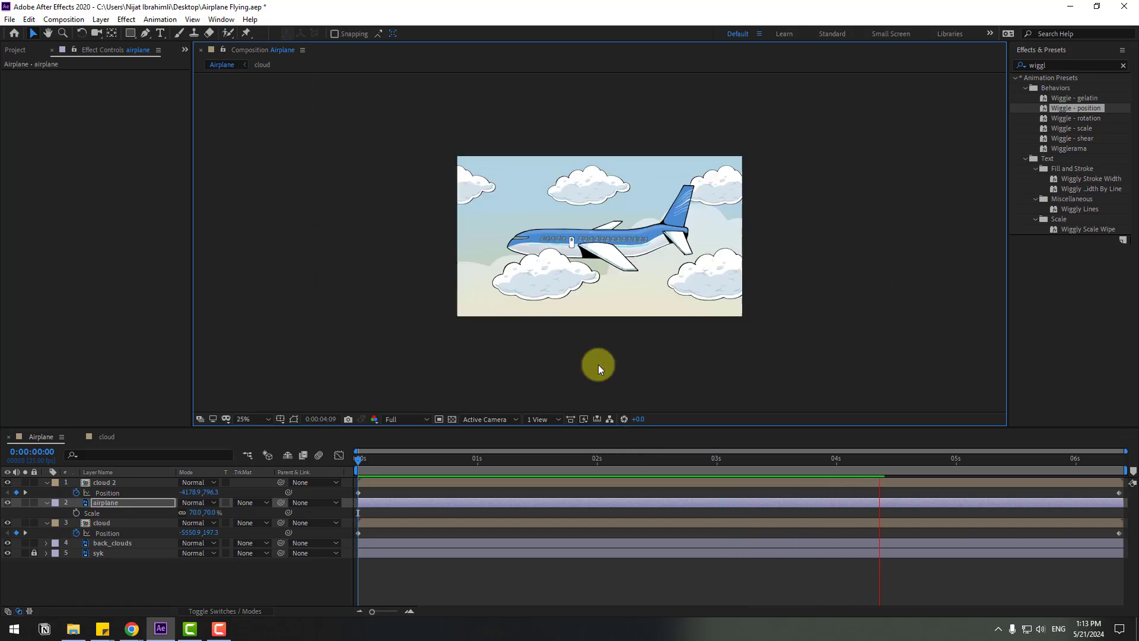
{"action": "scroll", "coordinate": [612, 358], "scroll_direction": "up", "scroll_amount": 2}
{"action": "left_click", "coordinate": [112, 586]}
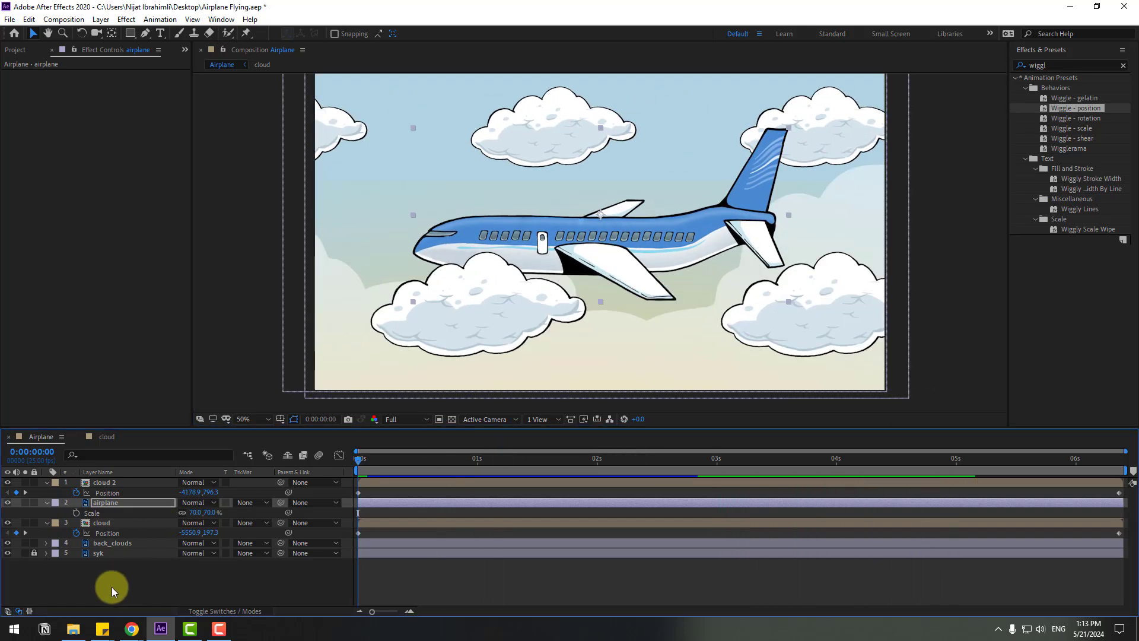
Add a new Adjustment Layer 1 at the top of the layer stack.
{"action": "right_click", "coordinate": [102, 589]}
{"action": "mouse_move", "coordinate": [204, 457]}
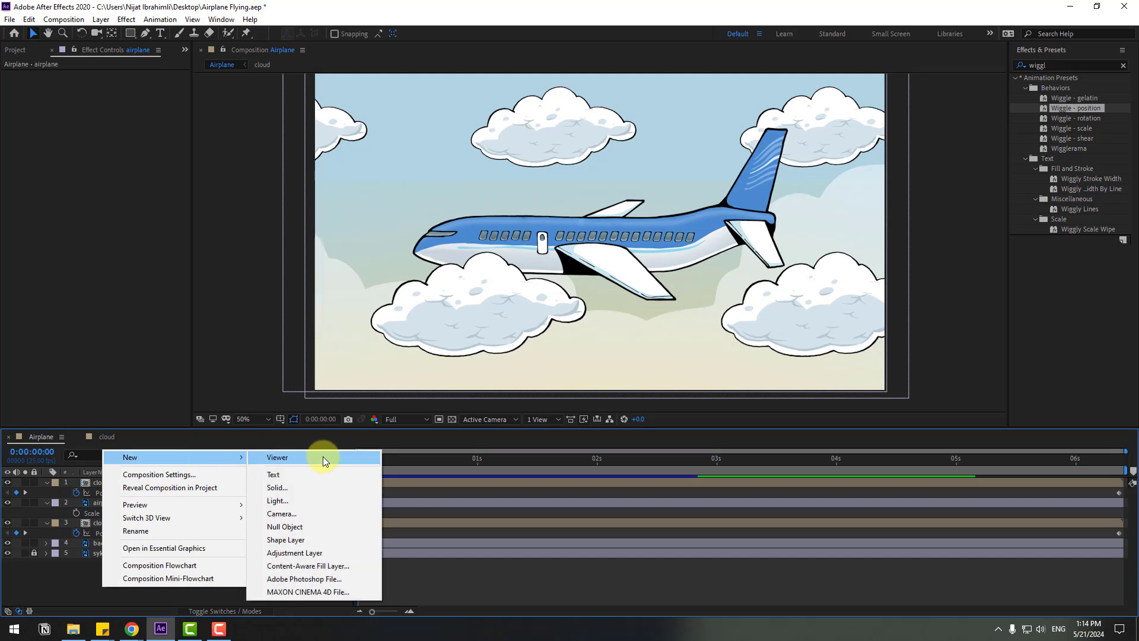
{"action": "left_click", "coordinate": [293, 551]}
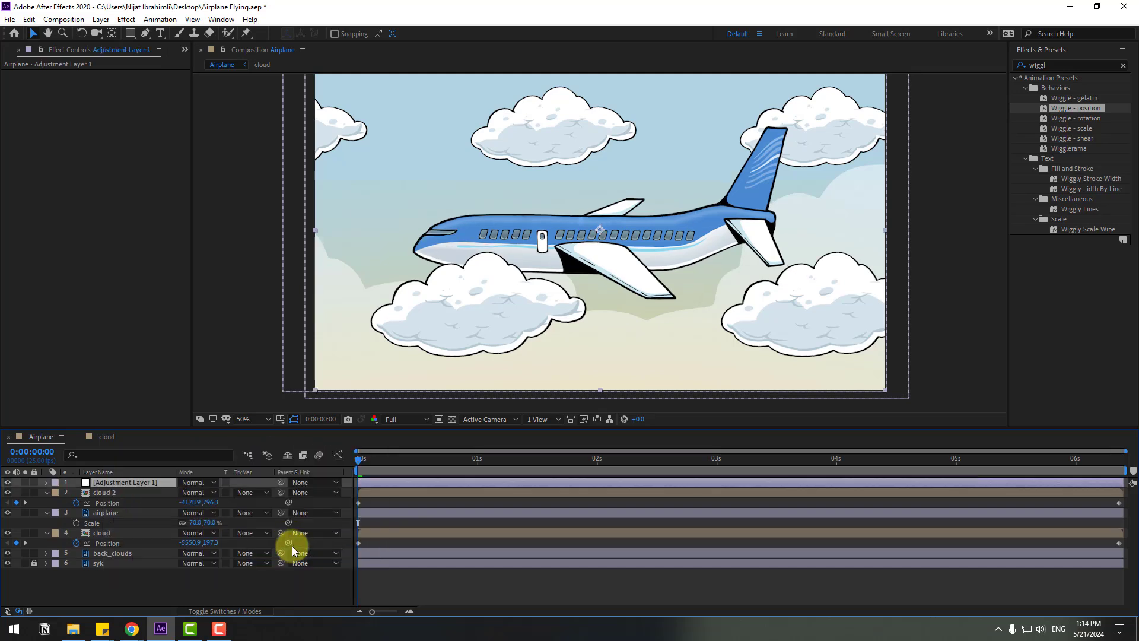
{"action": "left_click", "coordinate": [1028, 66]}
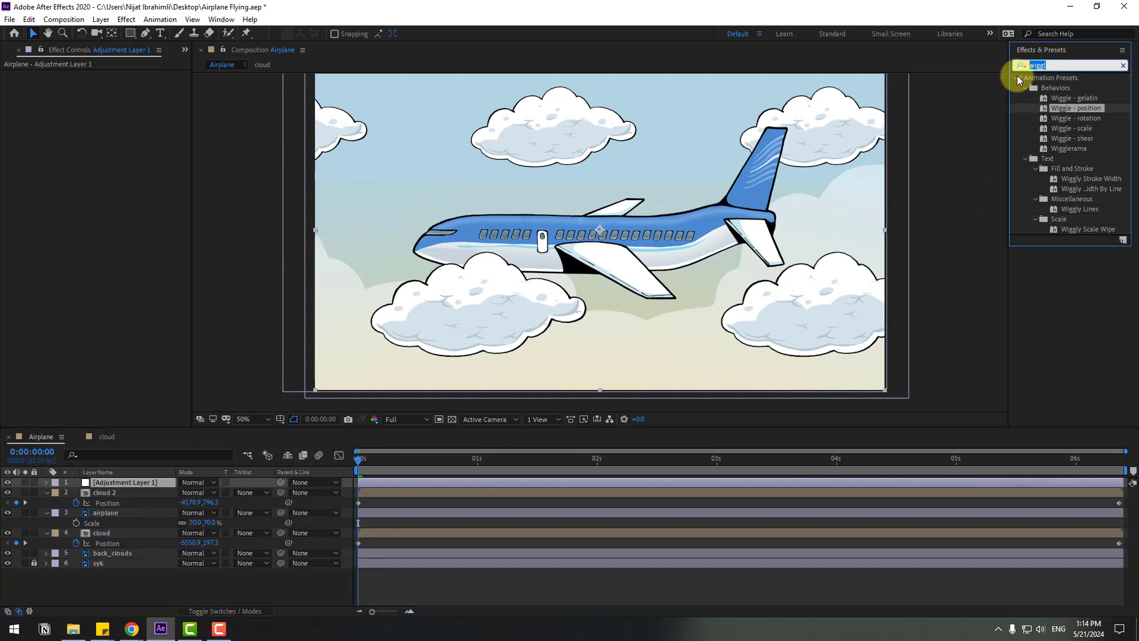
Apply Lens Flare to the adjustment layer and keyframe its centre near the top-right cloud.
{"action": "type", "text": "lens"}
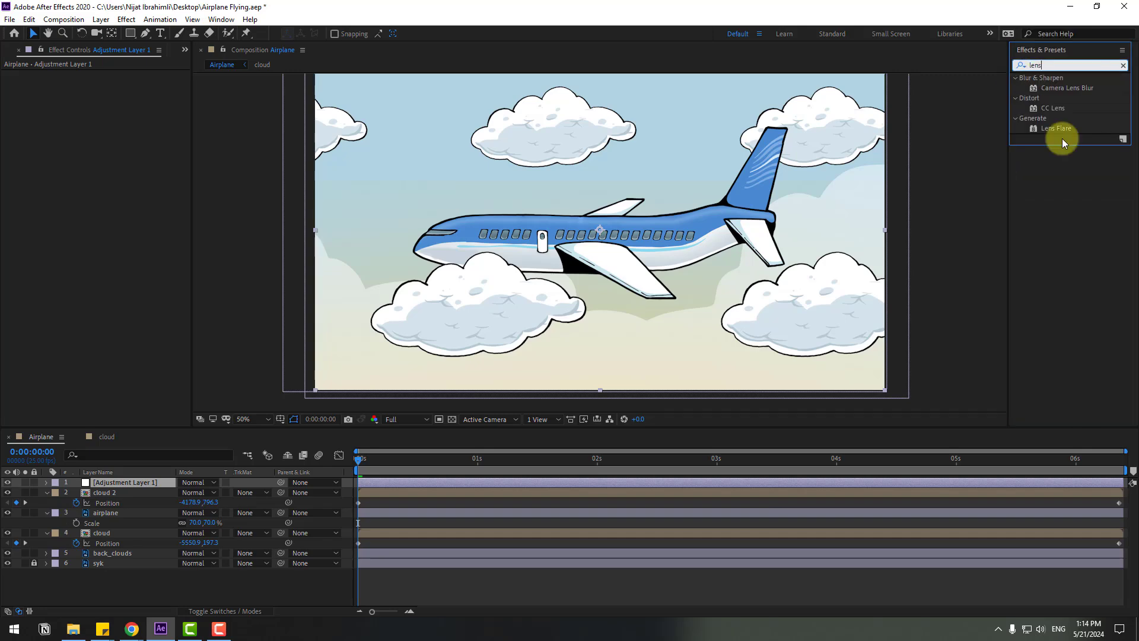
{"action": "left_click_drag", "start_coordinate": [1062, 133], "coordinate": [134, 483]}
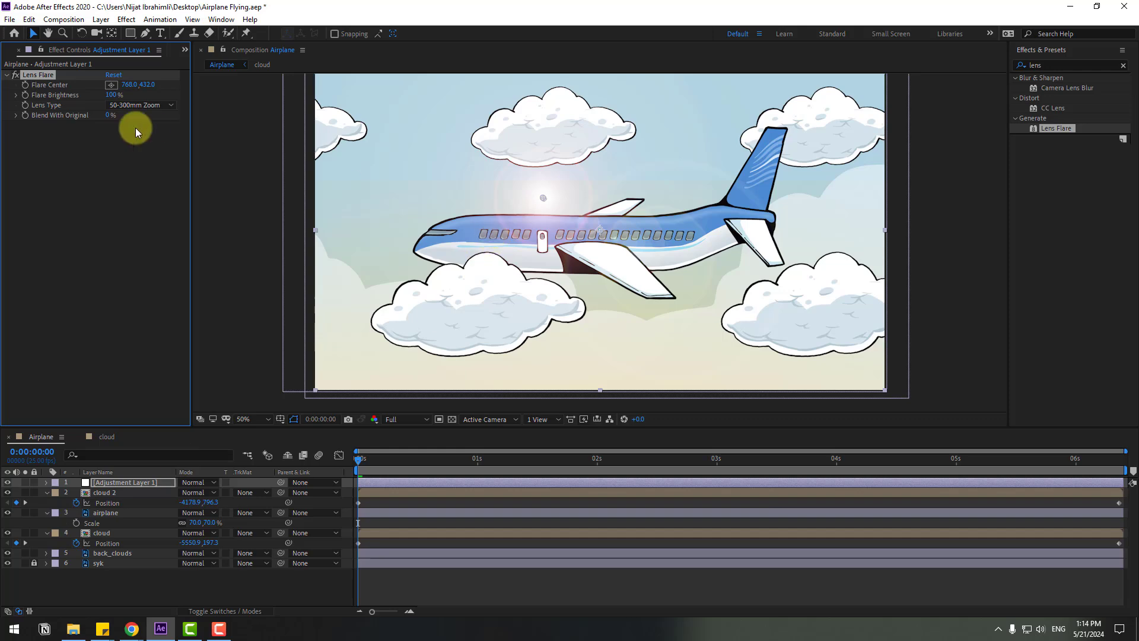
{"action": "left_click_drag", "start_coordinate": [541, 198], "coordinate": [848, 108]}
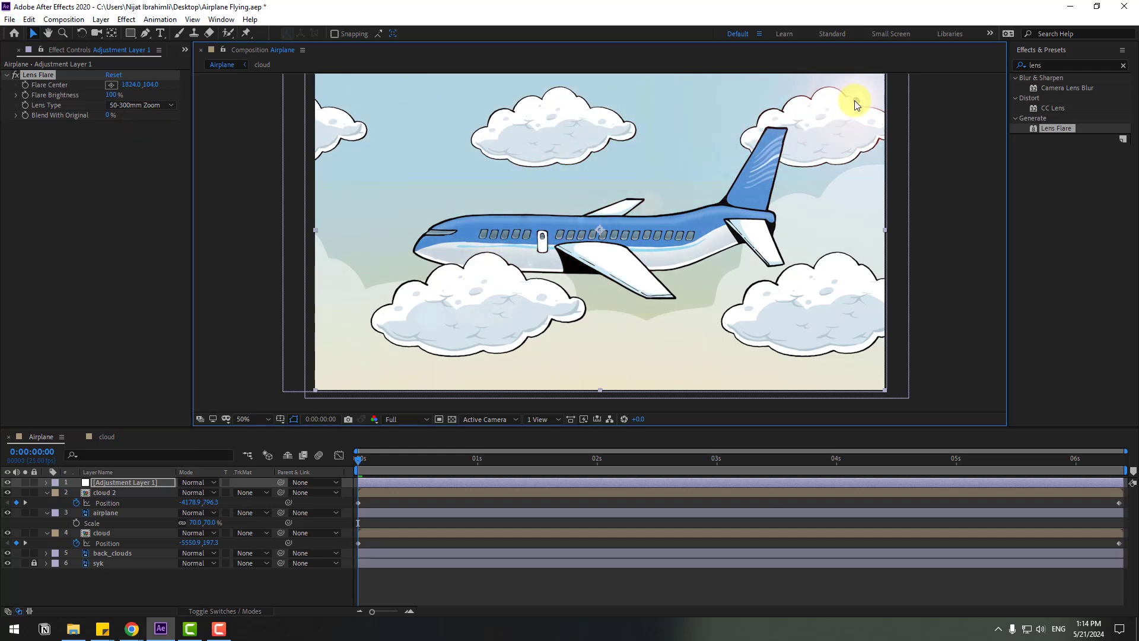
{"action": "left_click", "coordinate": [25, 86]}
{"action": "left_click_drag", "start_coordinate": [390, 461], "coordinate": [1120, 463]}
{"action": "left_click_drag", "start_coordinate": [854, 106], "coordinate": [771, 91]}
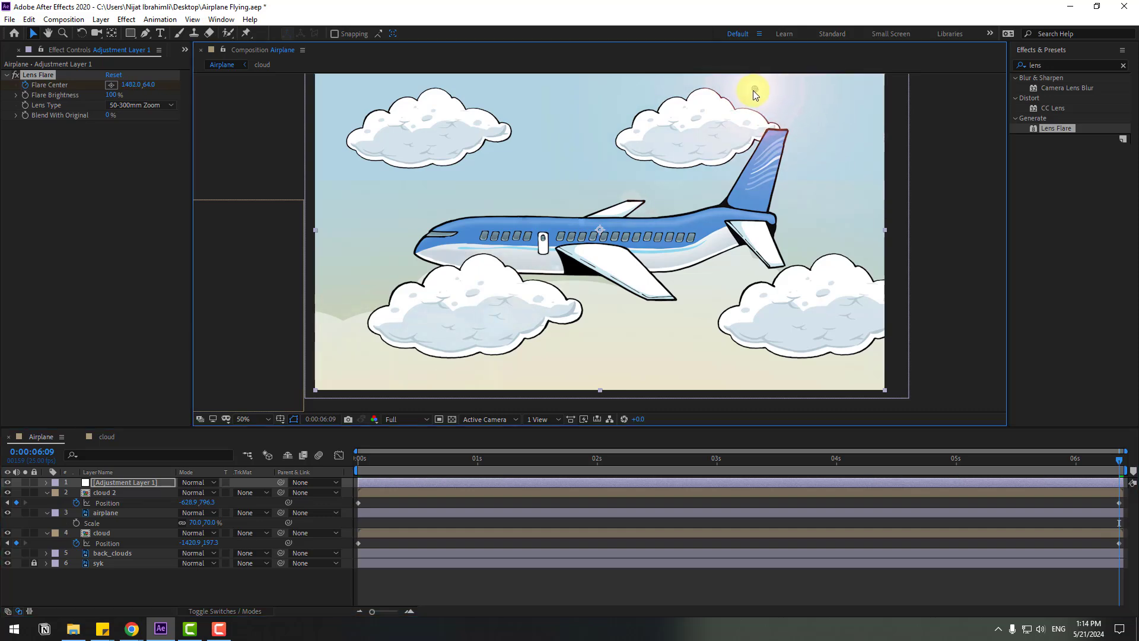
{"action": "left_click_drag", "start_coordinate": [1119, 458], "coordinate": [358, 461]}
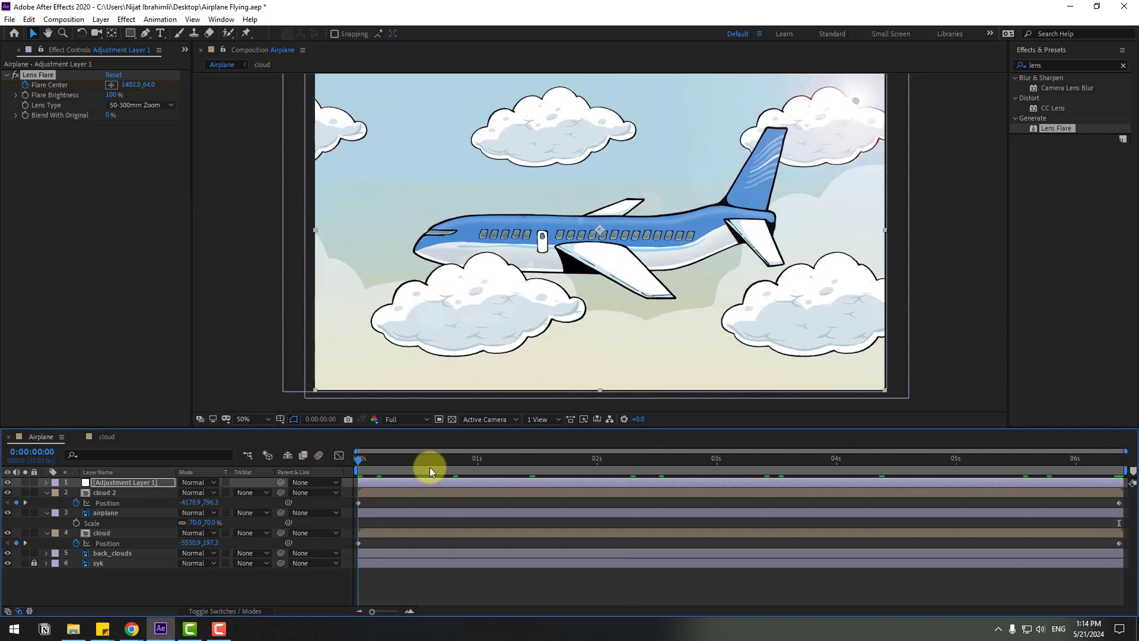
Centre the flare near 1764.3, 97.2 with 157% brightness, then preview.
{"action": "left_click", "coordinate": [485, 461]}
{"action": "left_click", "coordinate": [123, 140]}
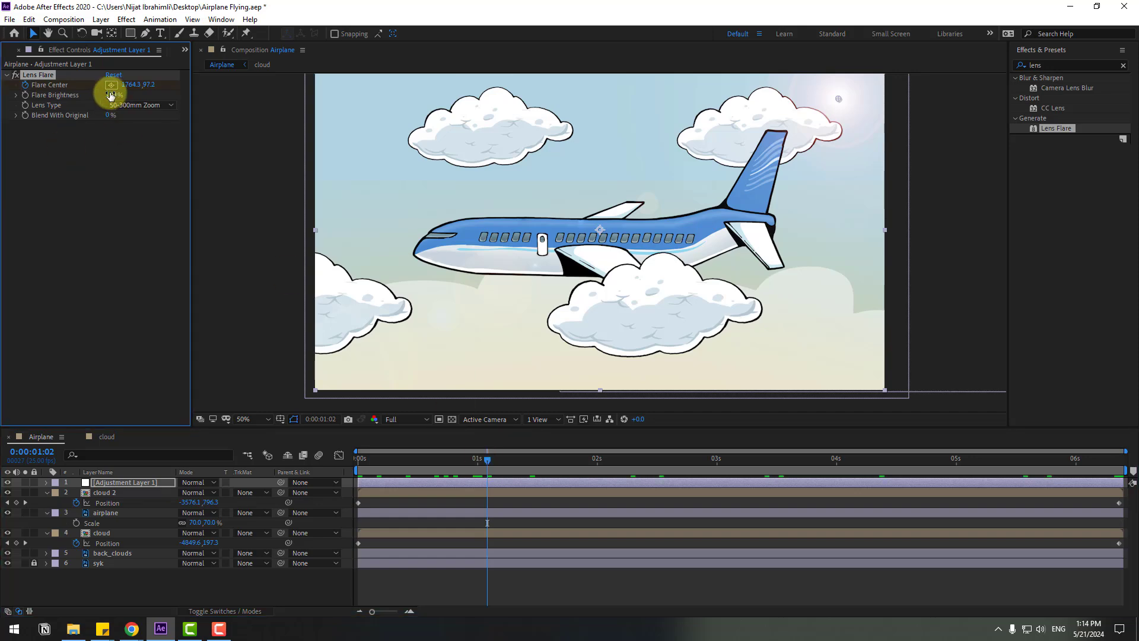
{"action": "left_click_drag", "start_coordinate": [122, 93], "coordinate": [137, 87]}
{"action": "key", "text": "space"}
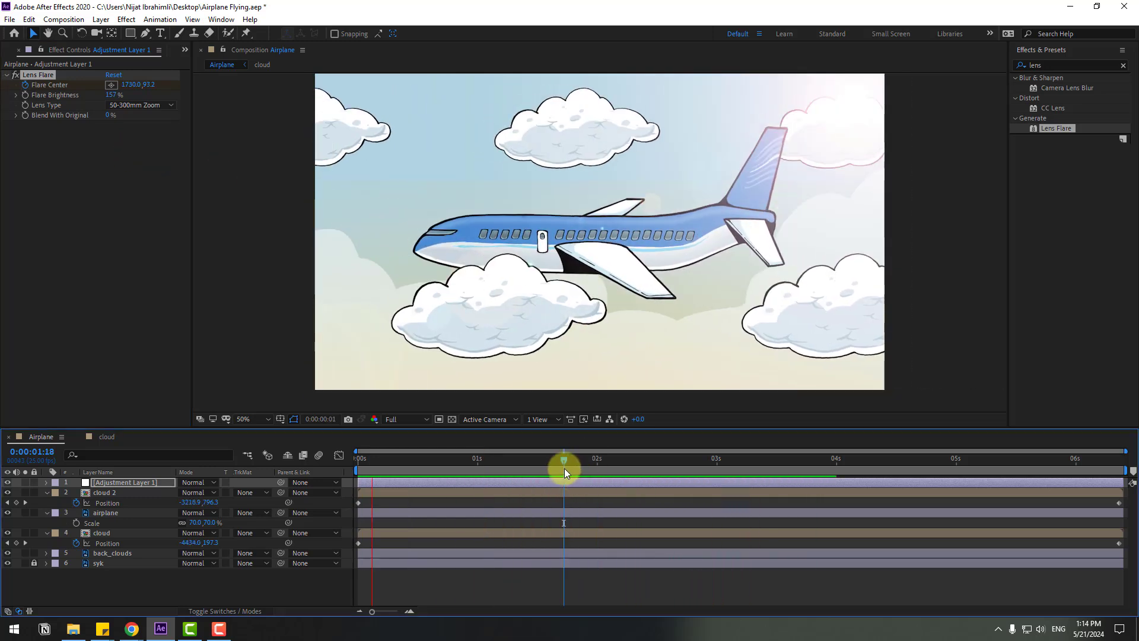
{"action": "key", "text": "space"}
{"action": "left_click", "coordinate": [102, 493]}
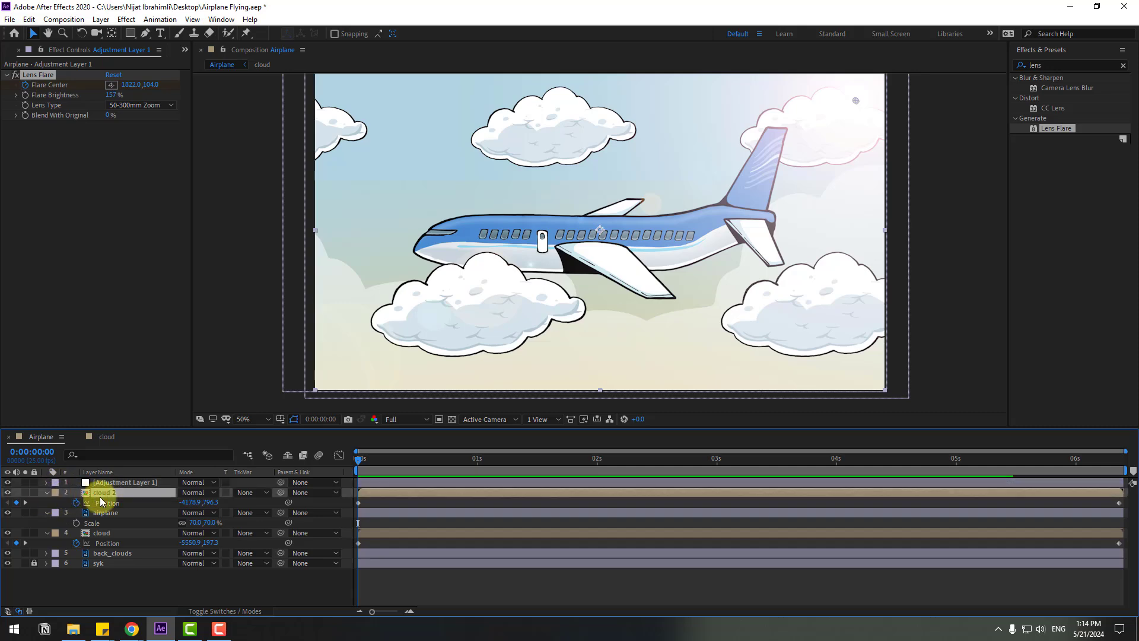
Create a 1920×1080 solid named FilmBox in dark grey 181818.
{"action": "left_click", "coordinate": [109, 539], "text": "shift"}
{"action": "left_click", "coordinate": [115, 572]}
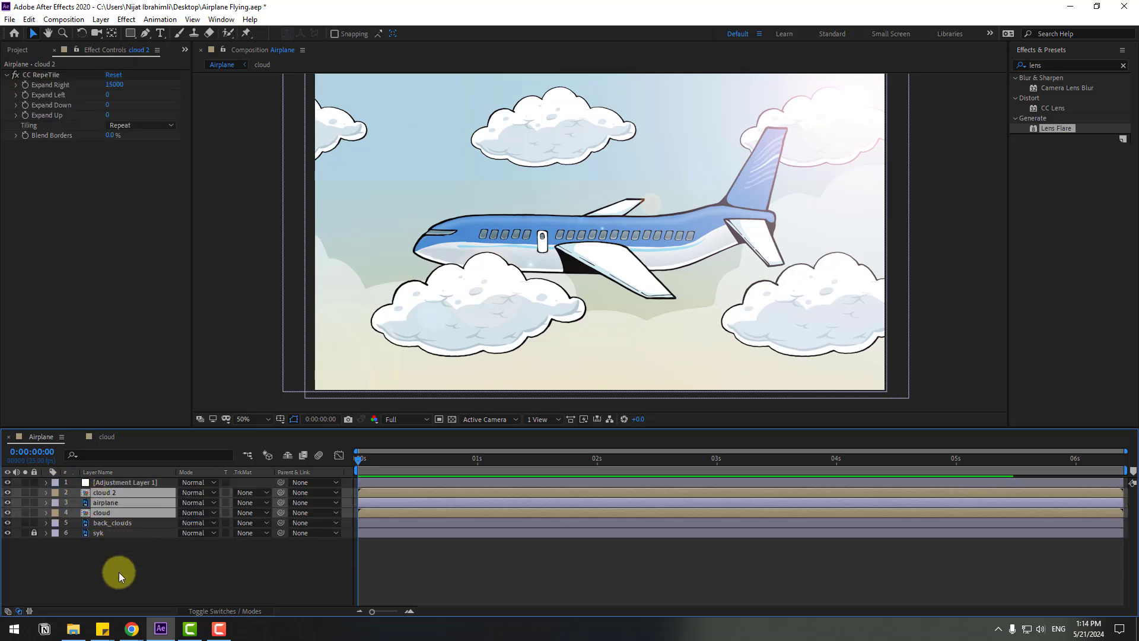
{"action": "right_click", "coordinate": [121, 572]}
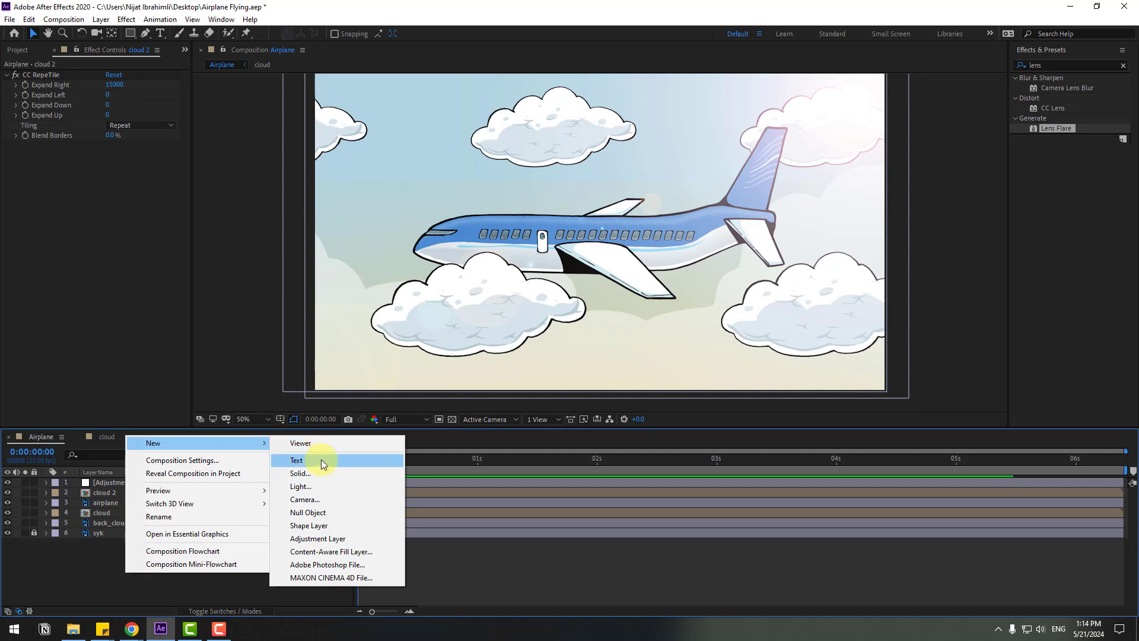
{"action": "left_click", "coordinate": [300, 475]}
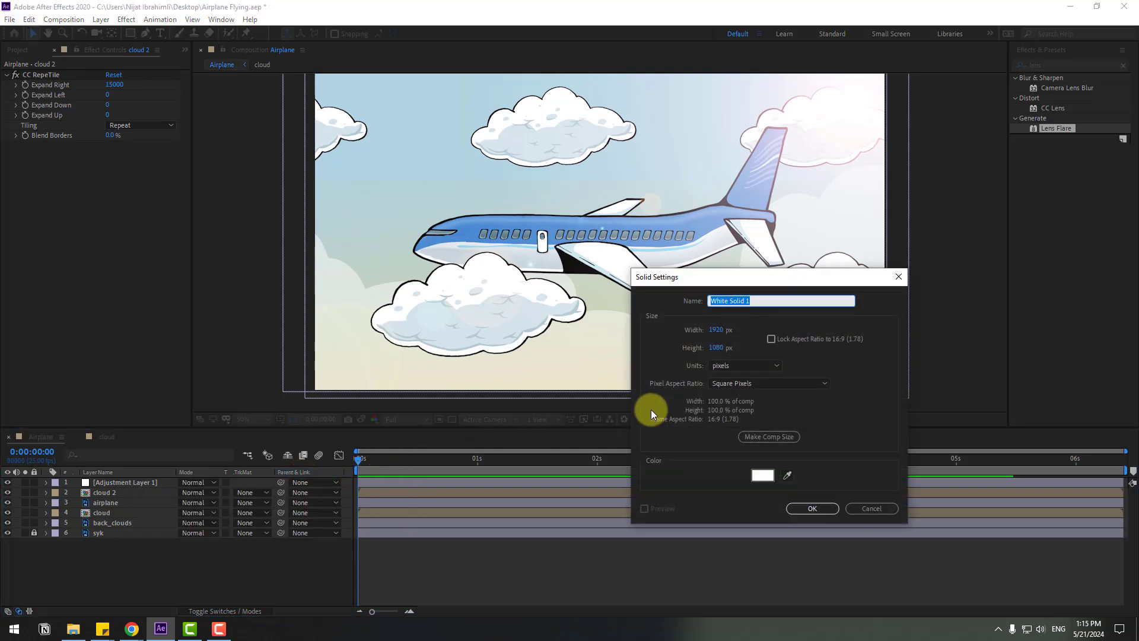
{"action": "type", "text": "FilmBox"}
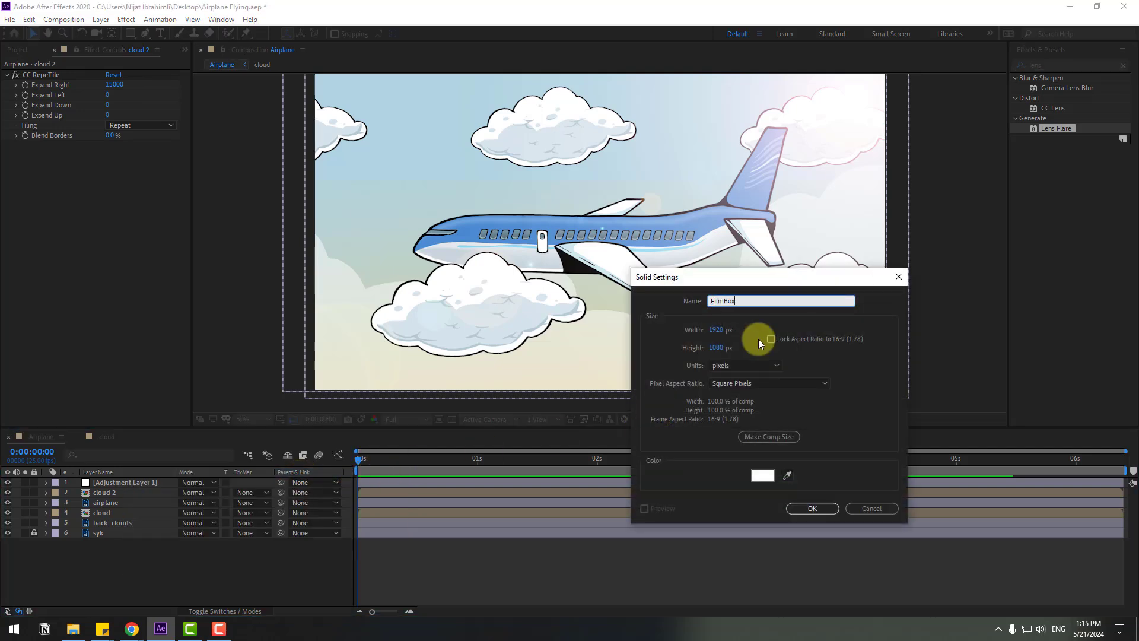
{"action": "left_click", "coordinate": [763, 474]}
{"action": "left_click_drag", "start_coordinate": [361, 560], "coordinate": [277, 583]}
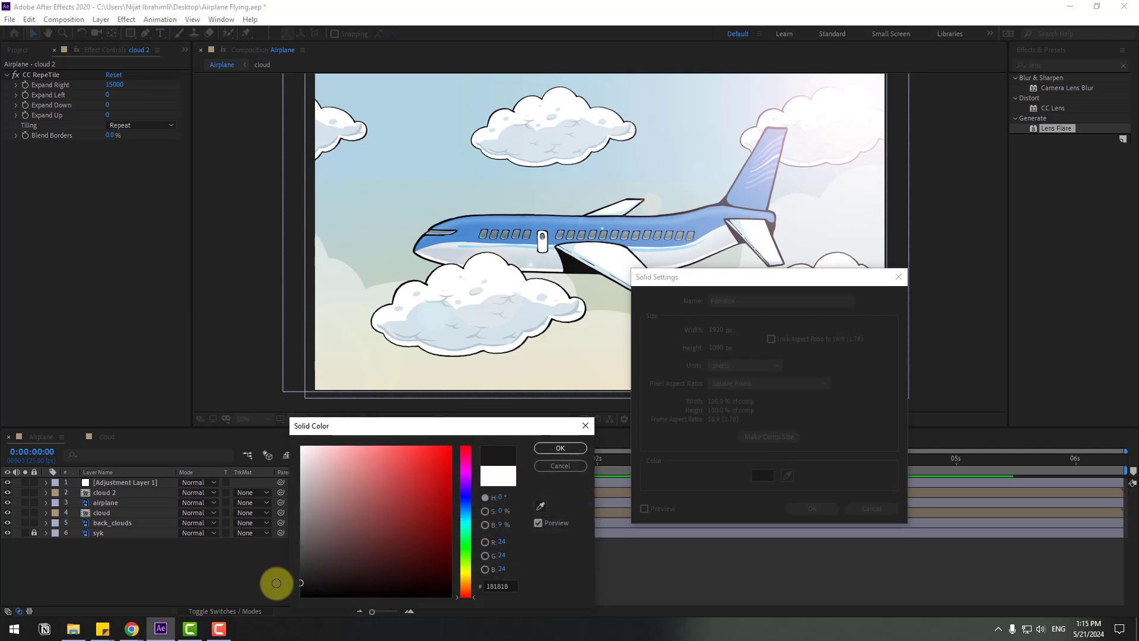
{"action": "left_click", "coordinate": [549, 452]}
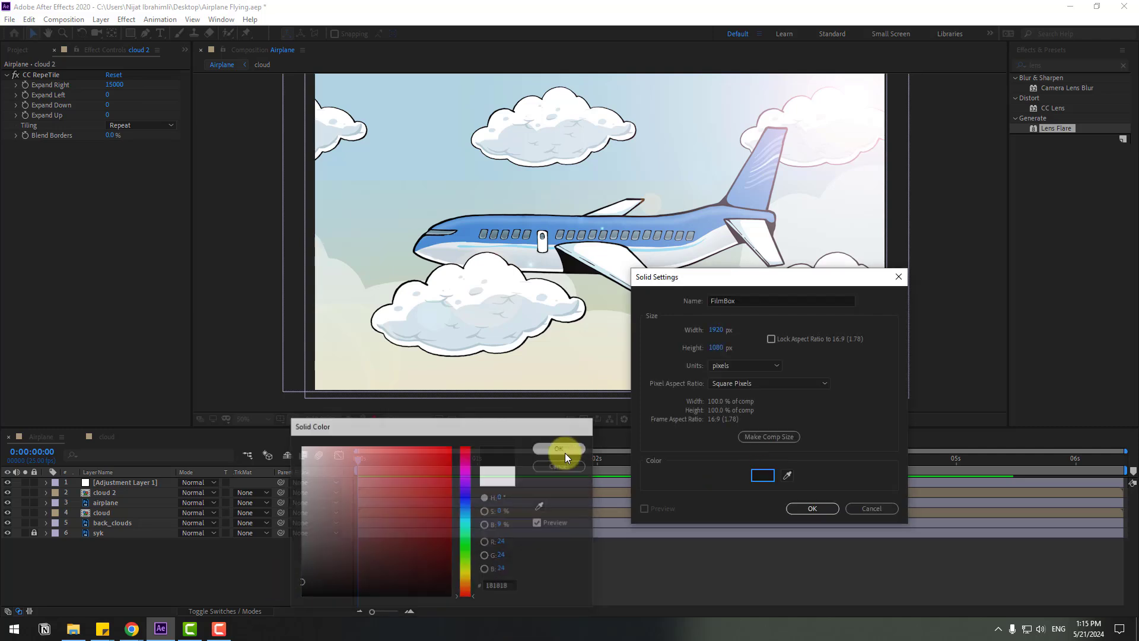
{"action": "left_click", "coordinate": [799, 508]}
Using the title/action safe guides, draw a rectangle mask across FilmBox's middle band.
{"action": "left_click", "coordinate": [279, 420]}
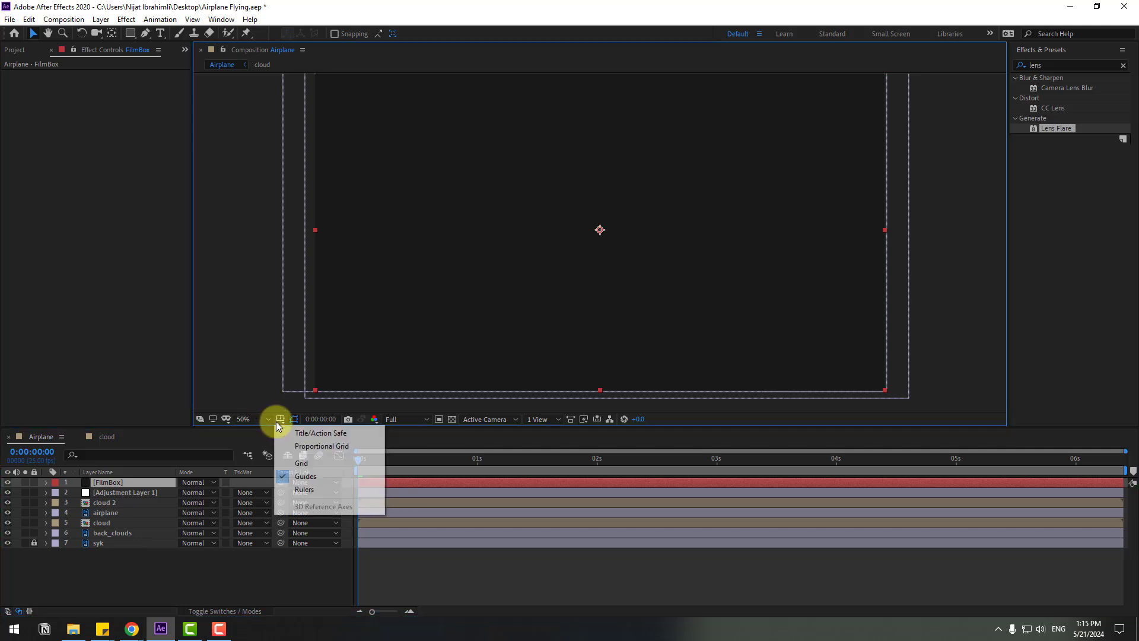
{"action": "left_click", "coordinate": [314, 433]}
{"action": "scroll", "coordinate": [315, 252], "scroll_direction": "down", "scroll_amount": 2}
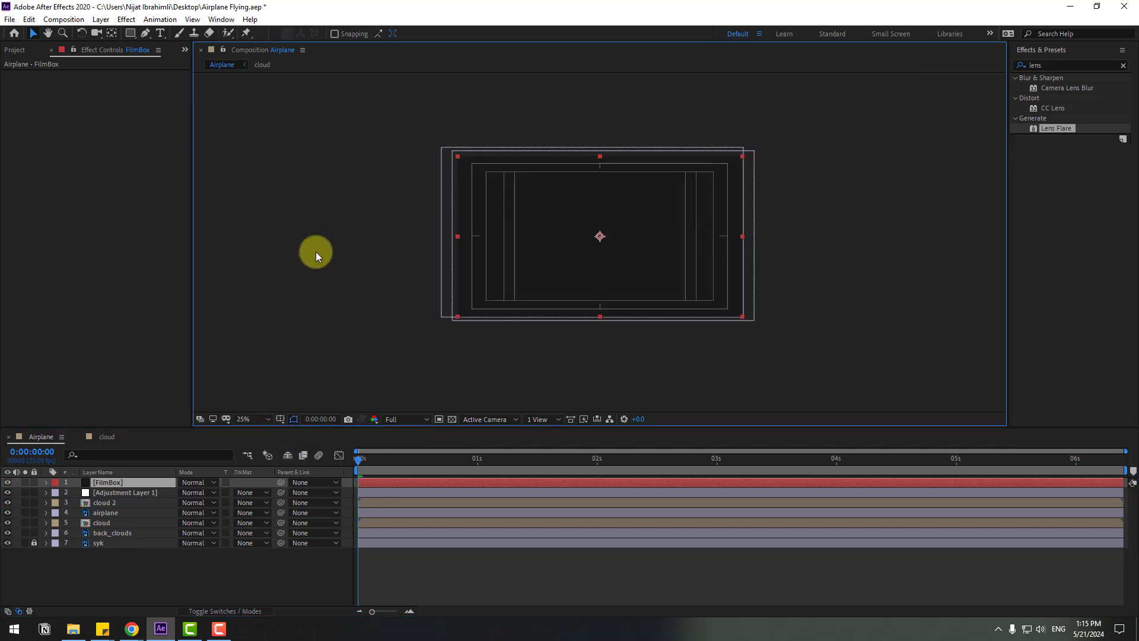
{"action": "left_click", "coordinate": [131, 37]}
{"action": "scroll", "coordinate": [552, 300], "scroll_direction": "up", "scroll_amount": 2}
{"action": "key", "text": "grave"}
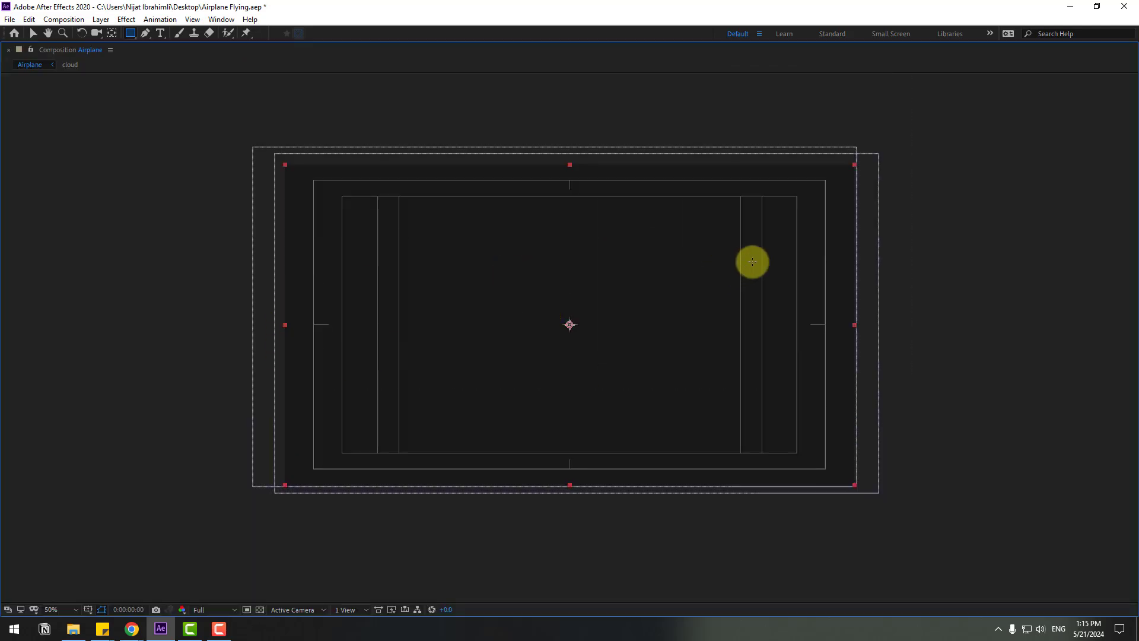
{"action": "left_click_drag", "start_coordinate": [866, 196], "coordinate": [250, 455]}
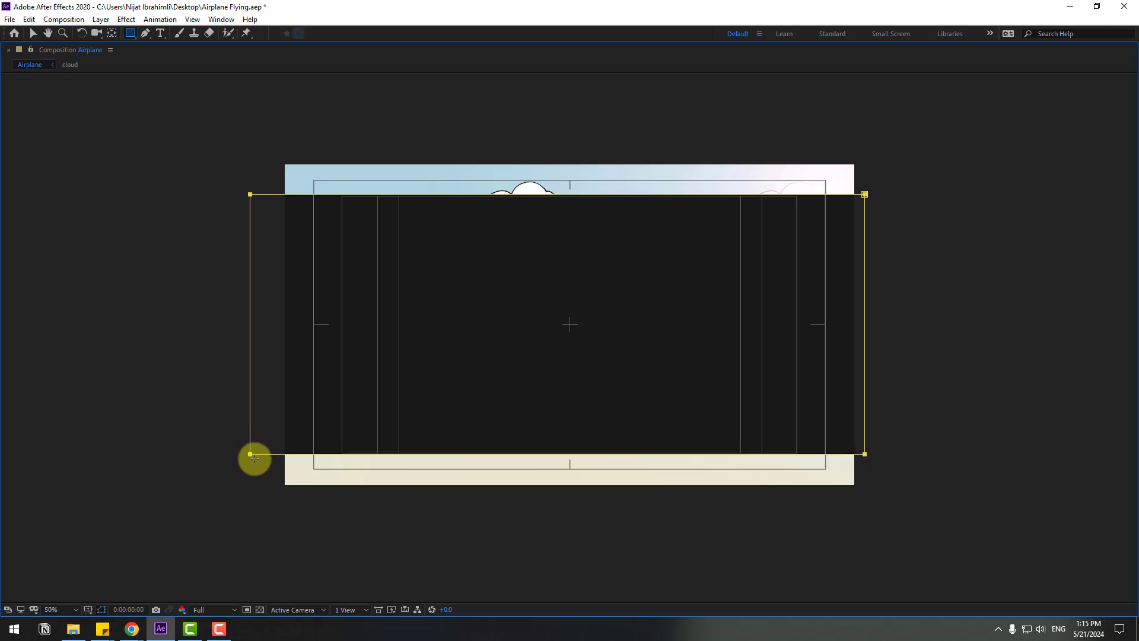
{"action": "left_click", "coordinate": [20, 61]}
{"action": "left_click", "coordinate": [32, 37]}
{"action": "key", "text": "grave"}
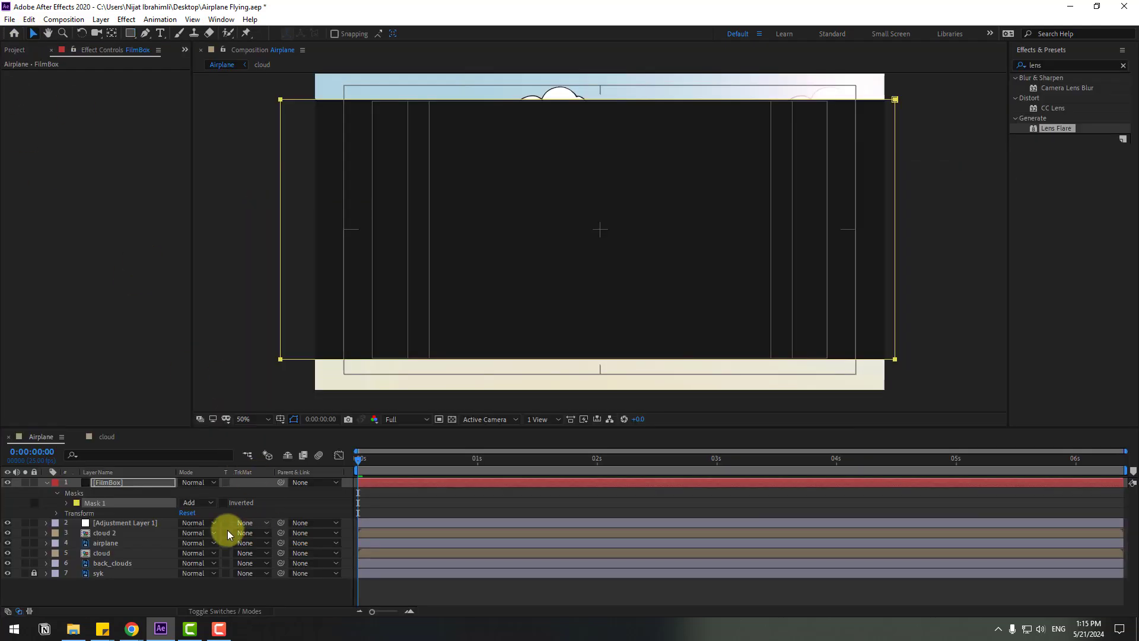
Invert the mask into letterbox bars, hide the guides, zoom to 50%, and preview.
{"action": "left_click", "coordinate": [223, 503]}
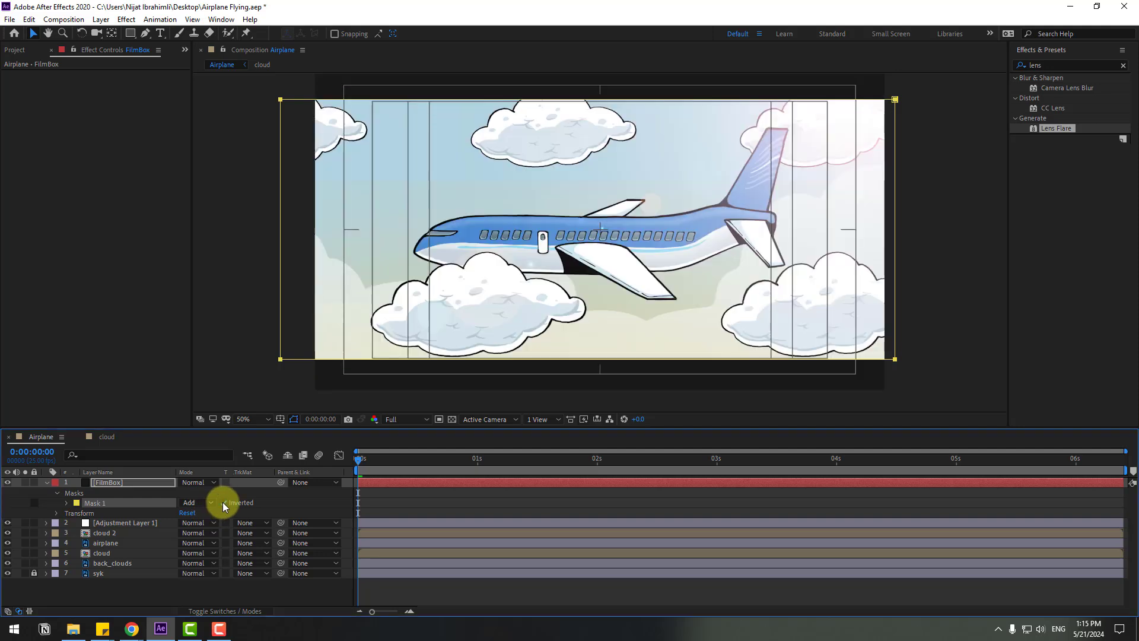
{"action": "left_click", "coordinate": [141, 594]}
{"action": "key", "text": "comma"}
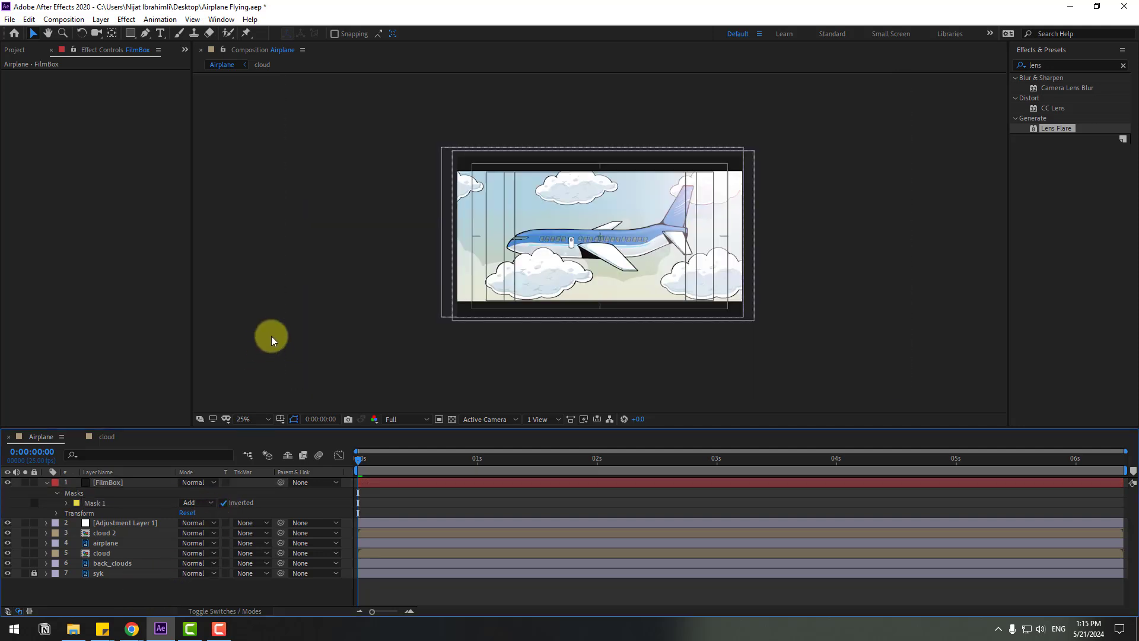
{"action": "left_click", "coordinate": [280, 420]}
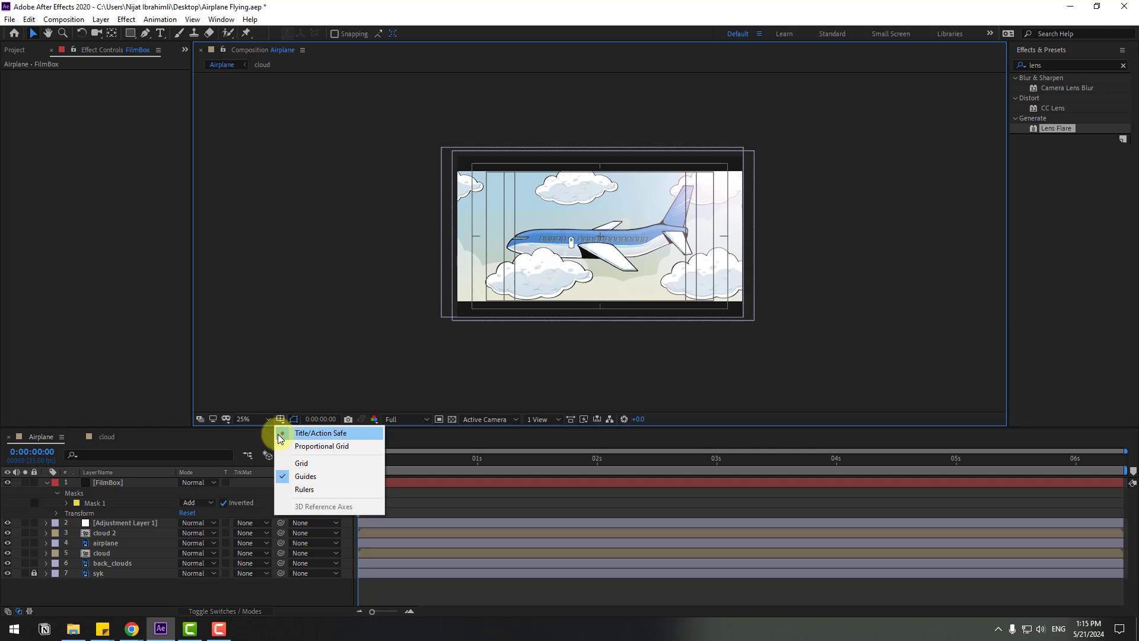
{"action": "left_click", "coordinate": [325, 434]}
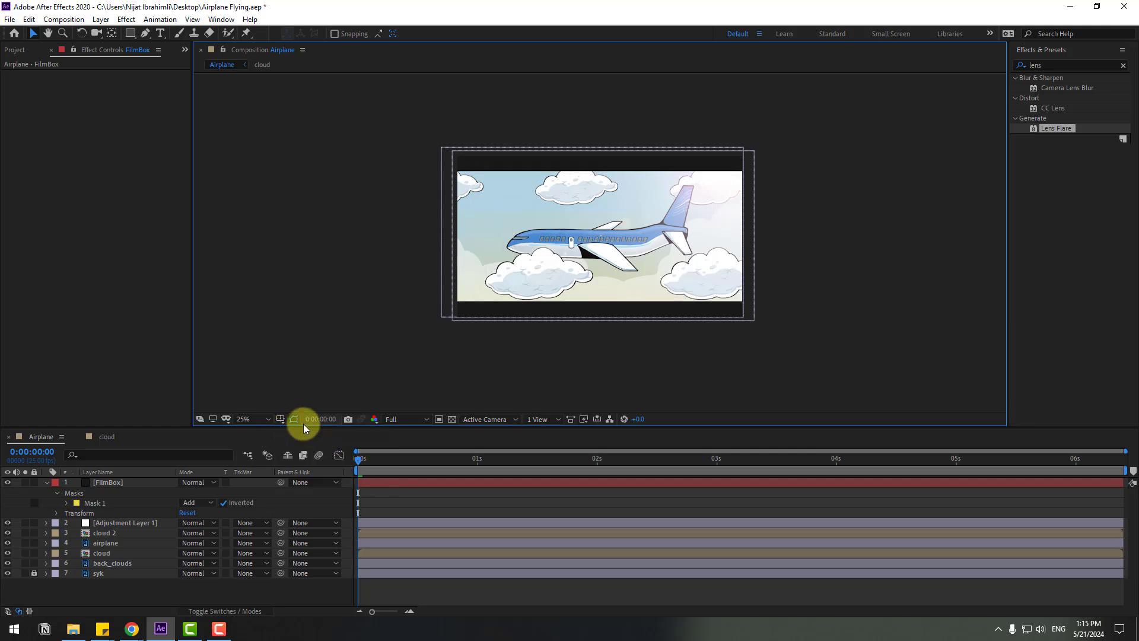
{"action": "left_click", "coordinate": [262, 419]}
{"action": "left_click", "coordinate": [281, 224]}
{"action": "key", "text": "space"}
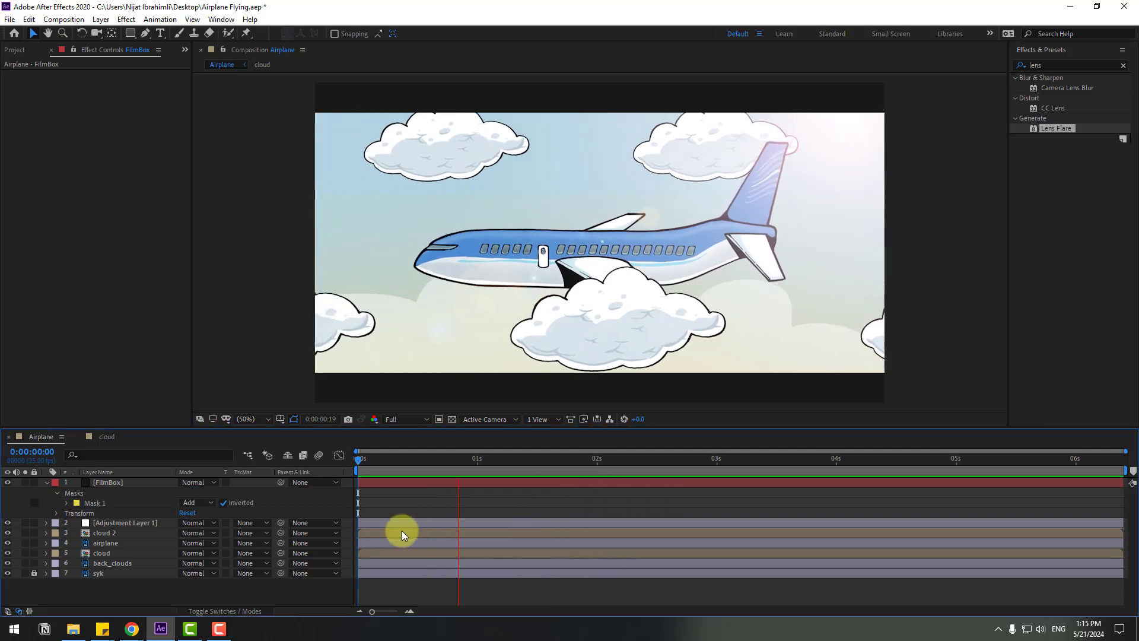
{"action": "key", "text": "space"}
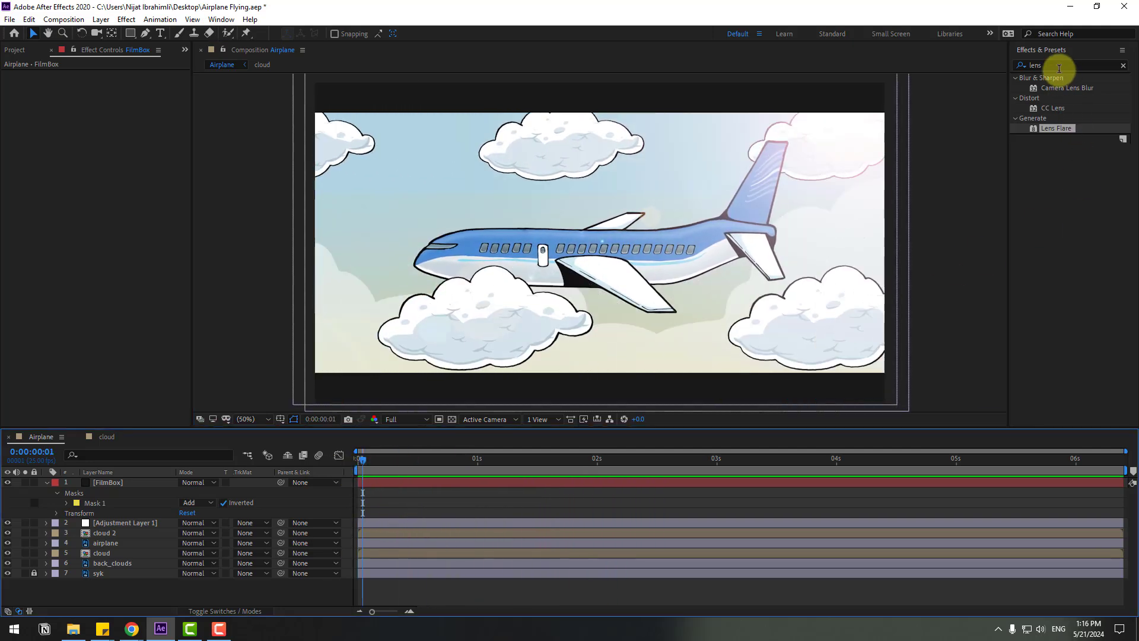
Give cloud 2 a Gaussian Blur with blurriness about 31.8, then preview from the start.
{"action": "left_click", "coordinate": [1061, 64]}
{"action": "type", "text": "gaus"}
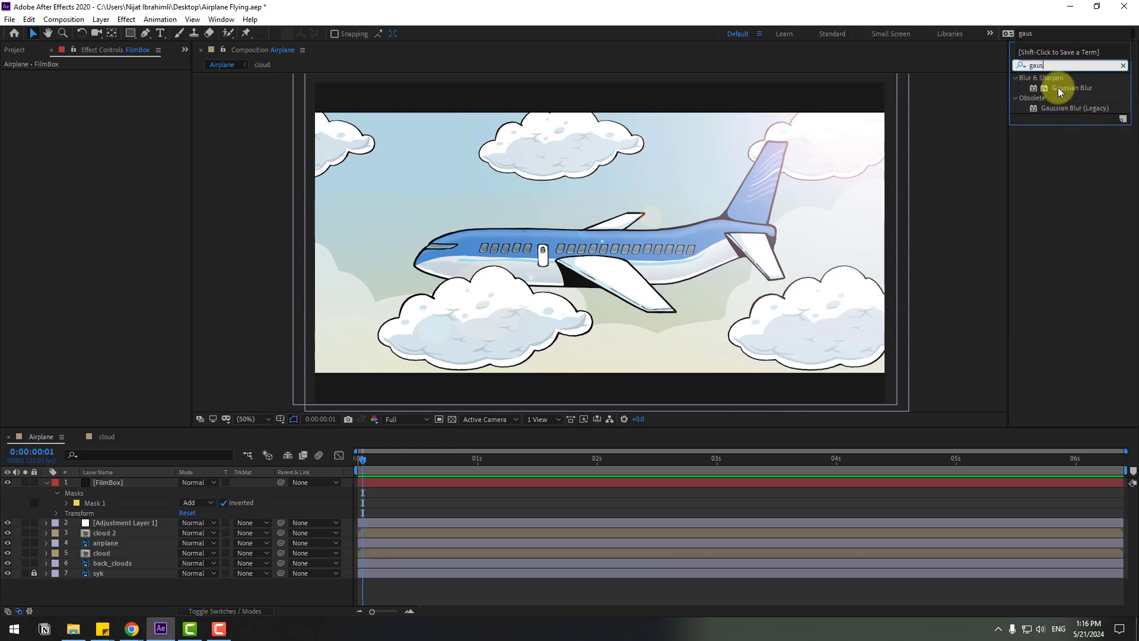
{"action": "left_click_drag", "start_coordinate": [1065, 88], "coordinate": [108, 536]}
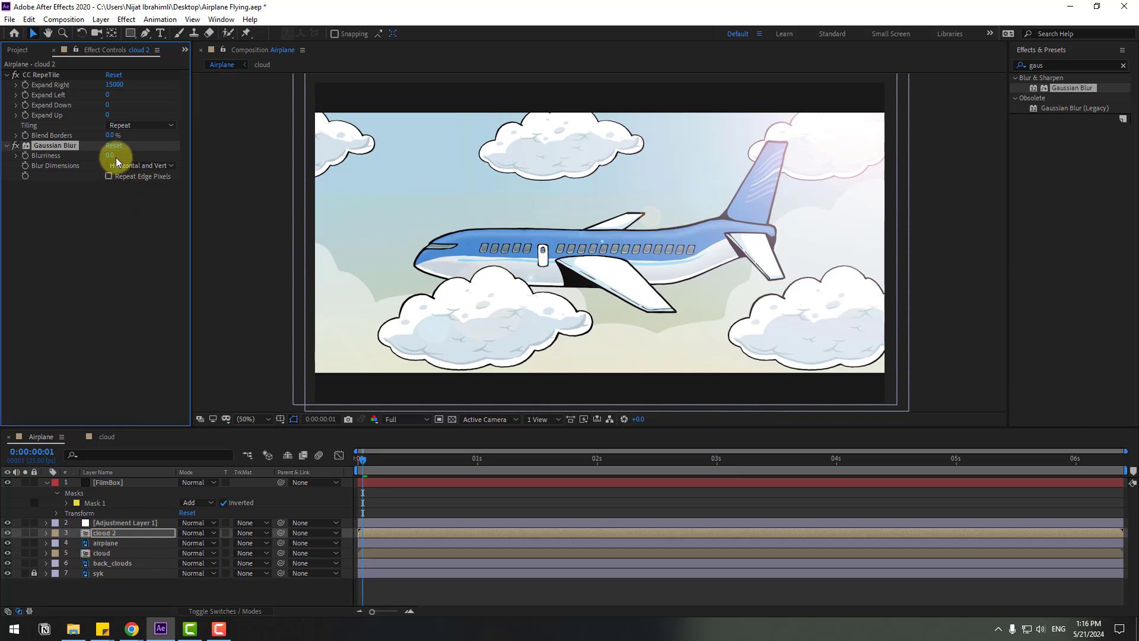
{"action": "left_click_drag", "start_coordinate": [124, 156], "coordinate": [274, 137]}
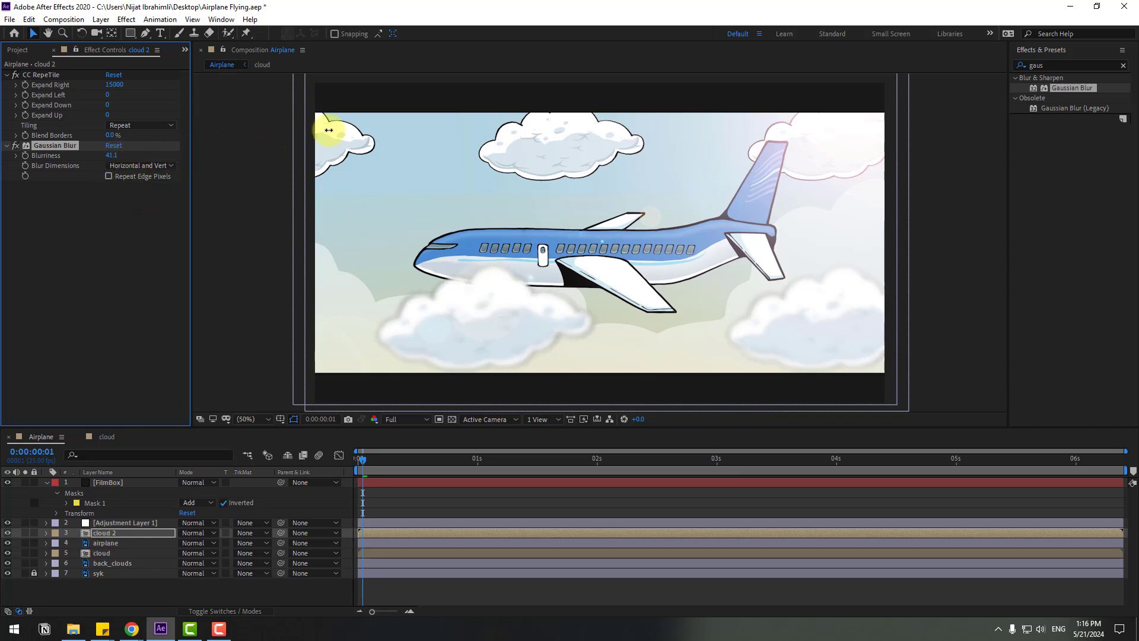
{"action": "left_click", "coordinate": [428, 580]}
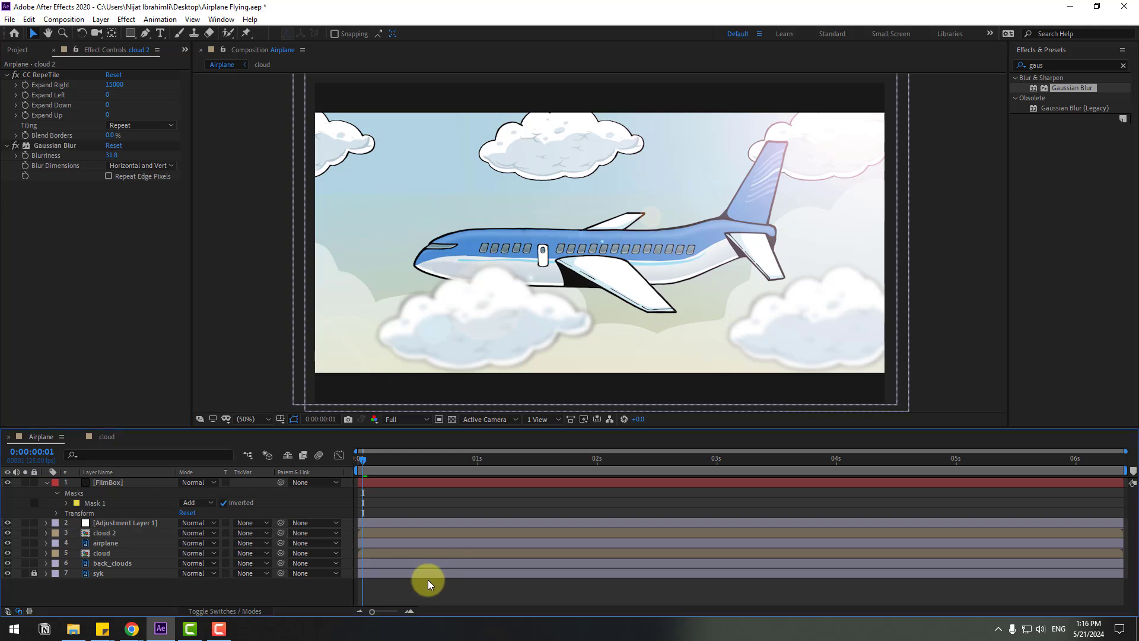
{"action": "left_click_drag", "start_coordinate": [369, 457], "coordinate": [325, 470]}
{"action": "key", "text": "space"}
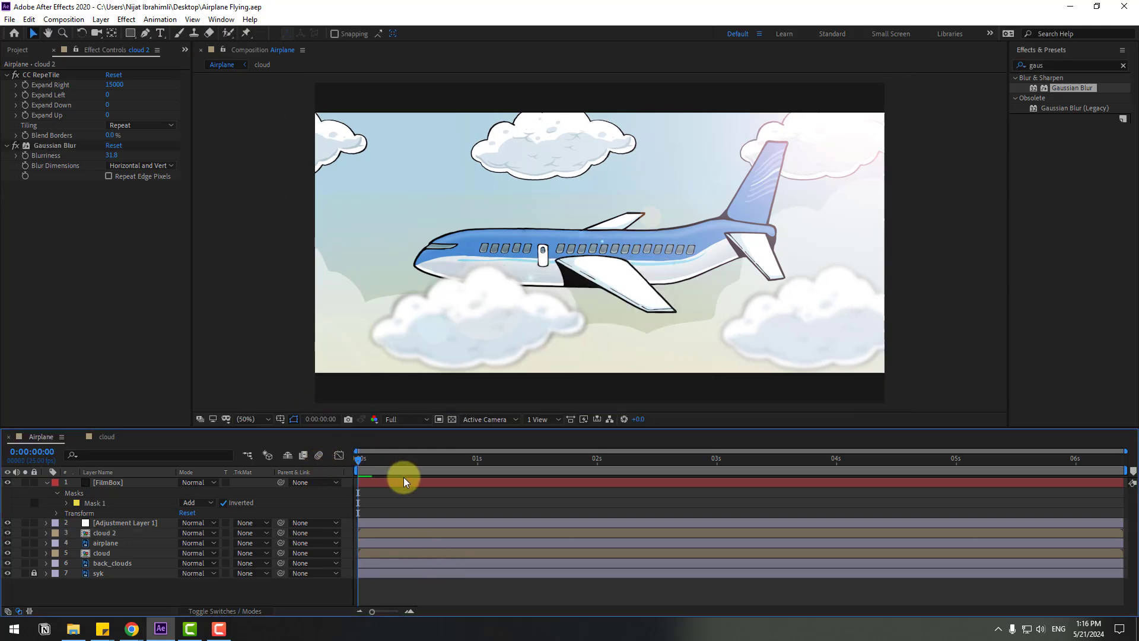
{"action": "key", "text": "space"}
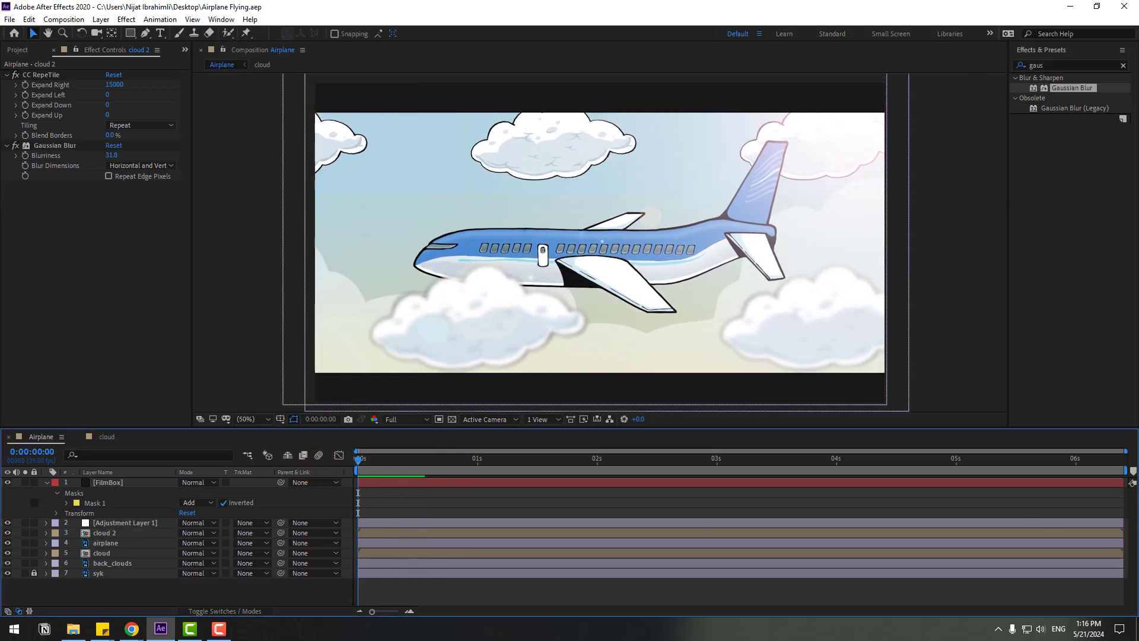
{"action": "left_click", "coordinate": [374, 484]}
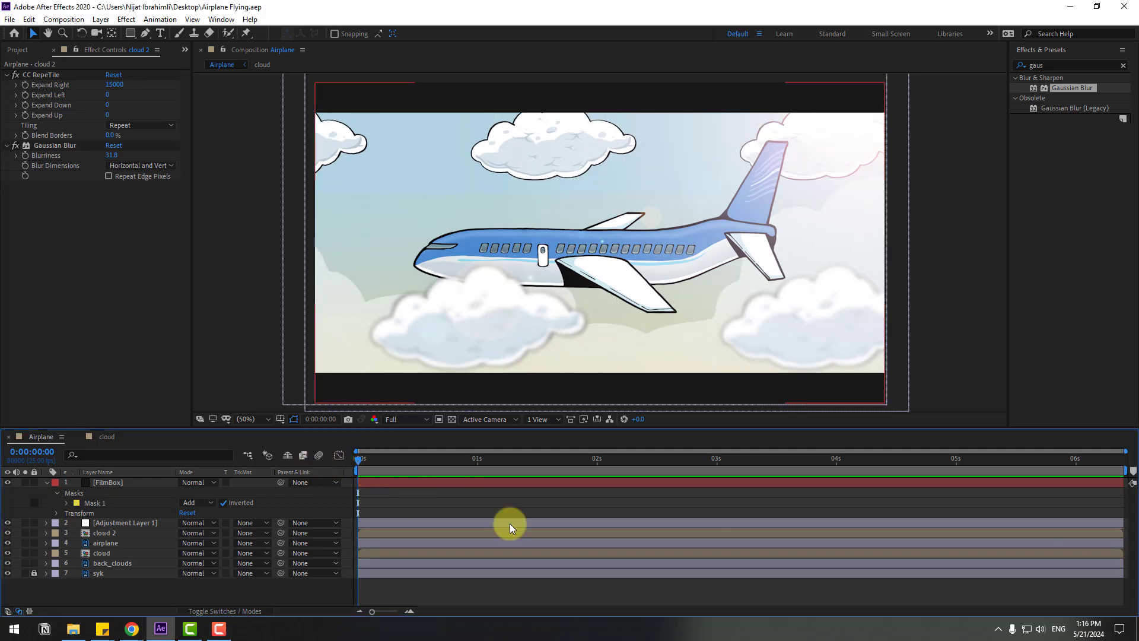
{"action": "key", "text": "space"}
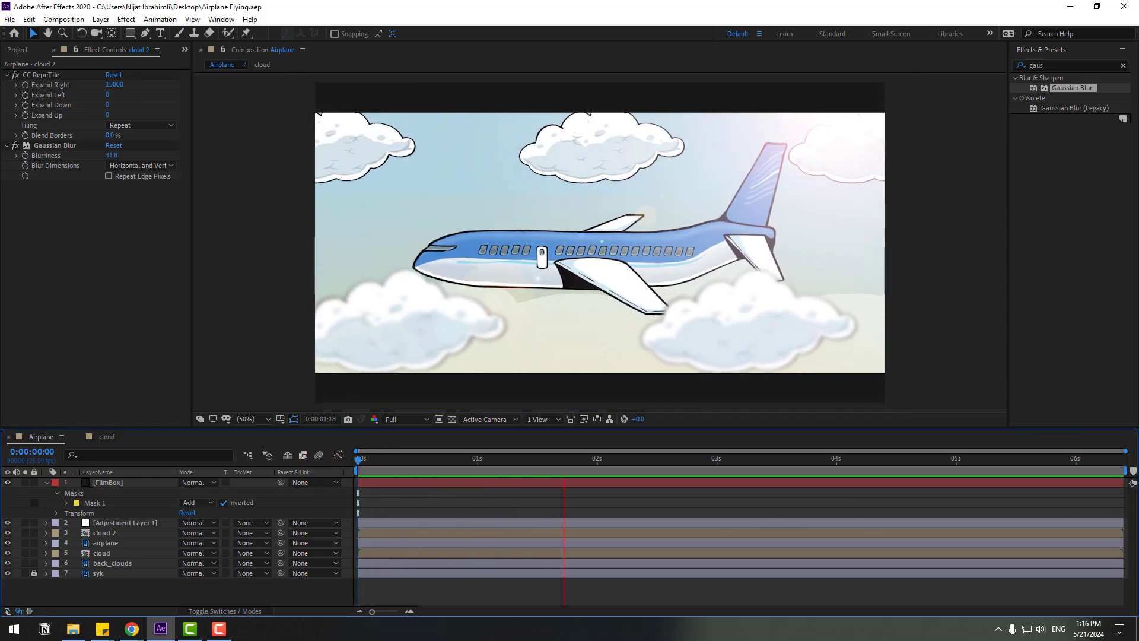